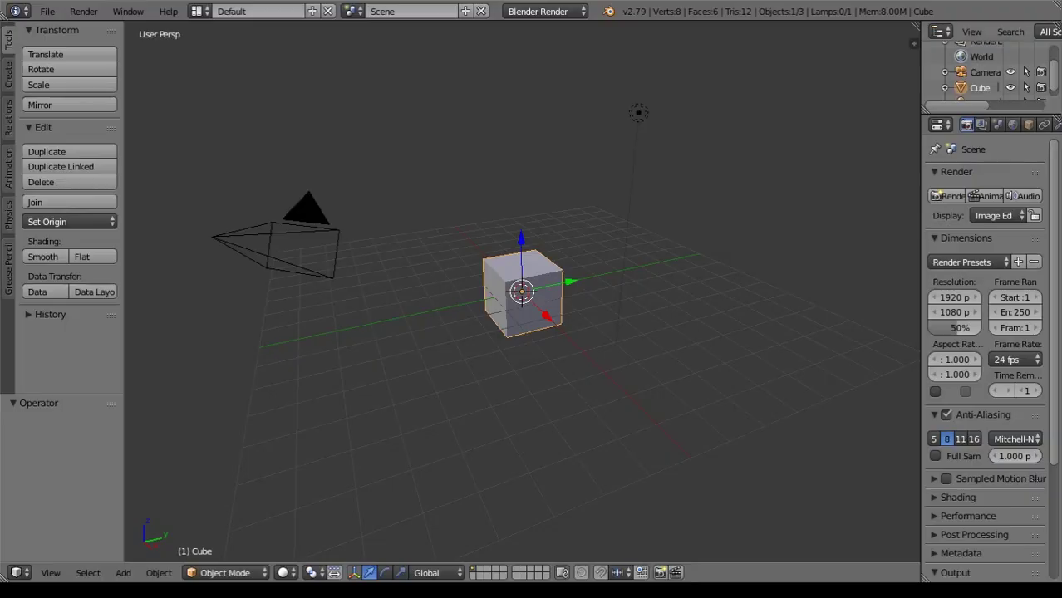
Delete the camera and switch the render engine to Cycles.
{"action": "right_click", "coordinate": [233, 221]}
{"action": "key", "text": "Delete"}
{"action": "left_click", "coordinate": [538, 11]}
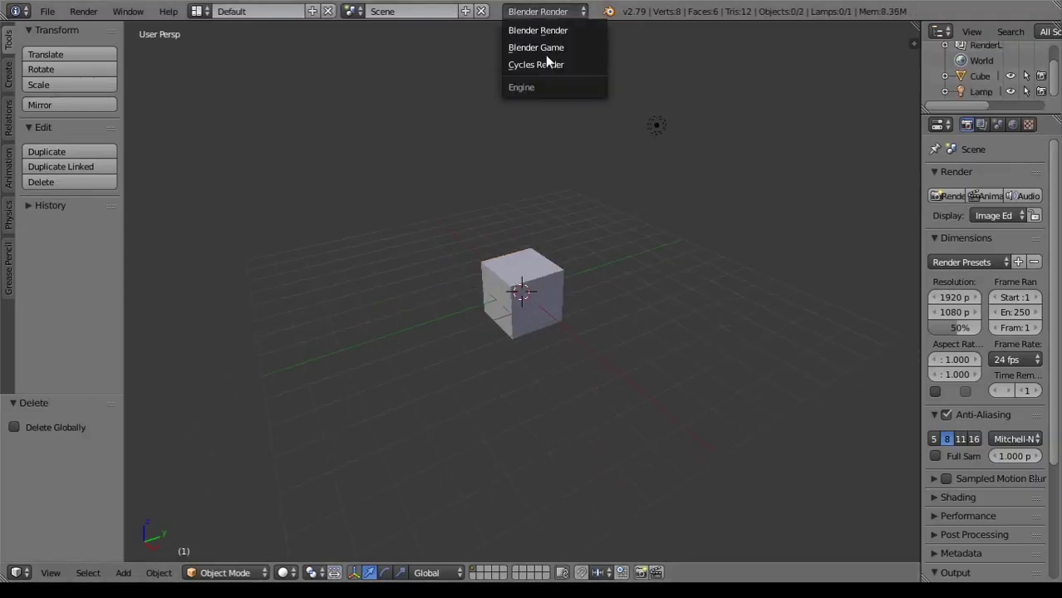
{"action": "left_click", "coordinate": [540, 64]}
{"action": "left_click", "coordinate": [432, 174]}
Loop-cut the cube vertically down its middle from an orthographic front view.
{"action": "right_click", "coordinate": [540, 295]}
{"action": "key", "text": "Tab"}
{"action": "key", "text": "KP_1"}
{"action": "scroll", "coordinate": [554, 291], "scroll_direction": "up", "scroll_amount": 5}
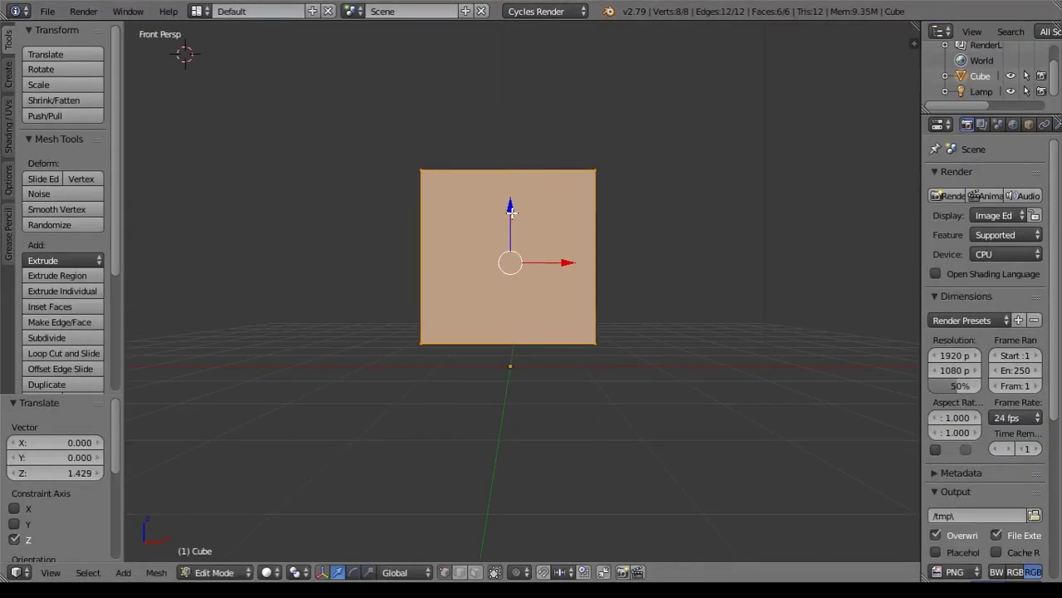
{"action": "key", "text": "KP_5"}
{"action": "key", "text": "ctrl+r"}
{"action": "left_click", "coordinate": [514, 358]}
Delete the cube's left half and add an X-axis Mirror modifier to supply it.
{"action": "key", "text": "x"}
{"action": "left_click", "coordinate": [455, 398]}
{"action": "left_click", "coordinate": [1013, 124]}
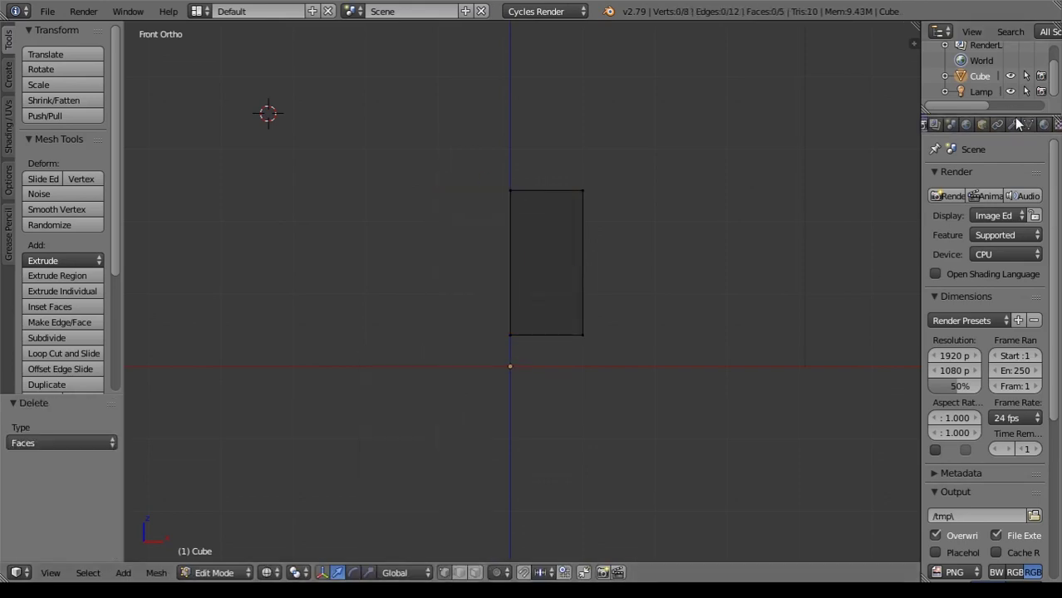
{"action": "left_click", "coordinate": [988, 177]}
{"action": "left_click", "coordinate": [735, 373]}
{"action": "middle_click_drag", "start_coordinate": [746, 308], "coordinate": [670, 349]}
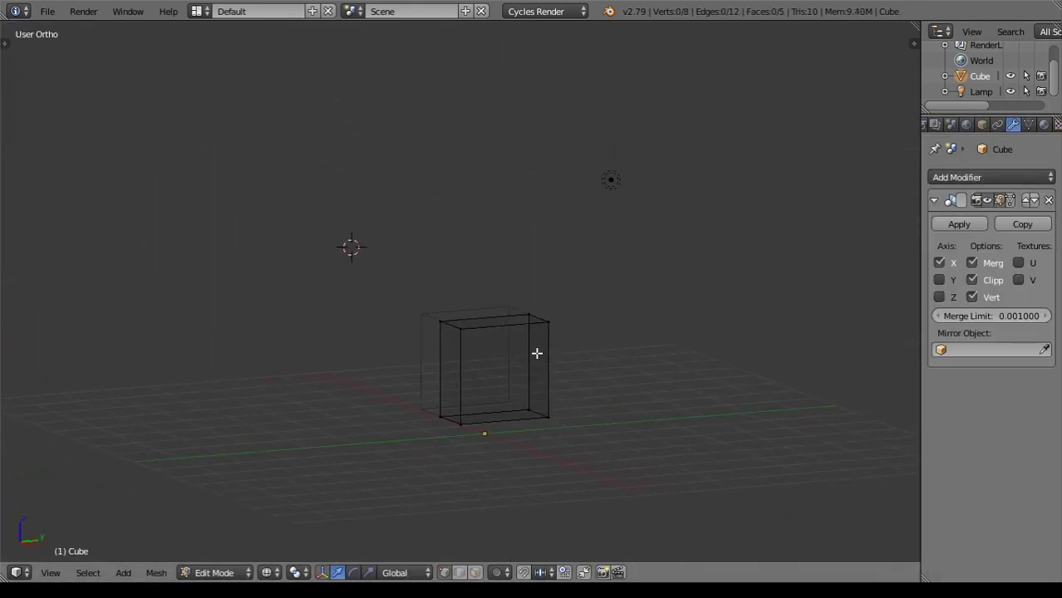
{"action": "scroll", "coordinate": [671, 150], "scroll_direction": "up", "scroll_amount": 2}
{"action": "key", "text": "Tab"}
{"action": "right_click", "coordinate": [673, 139]}
Delete the lamp and edit the cube in wireframe from the right side view.
{"action": "key", "text": "x"}
{"action": "left_click", "coordinate": [671, 180]}
{"action": "right_click", "coordinate": [440, 281]}
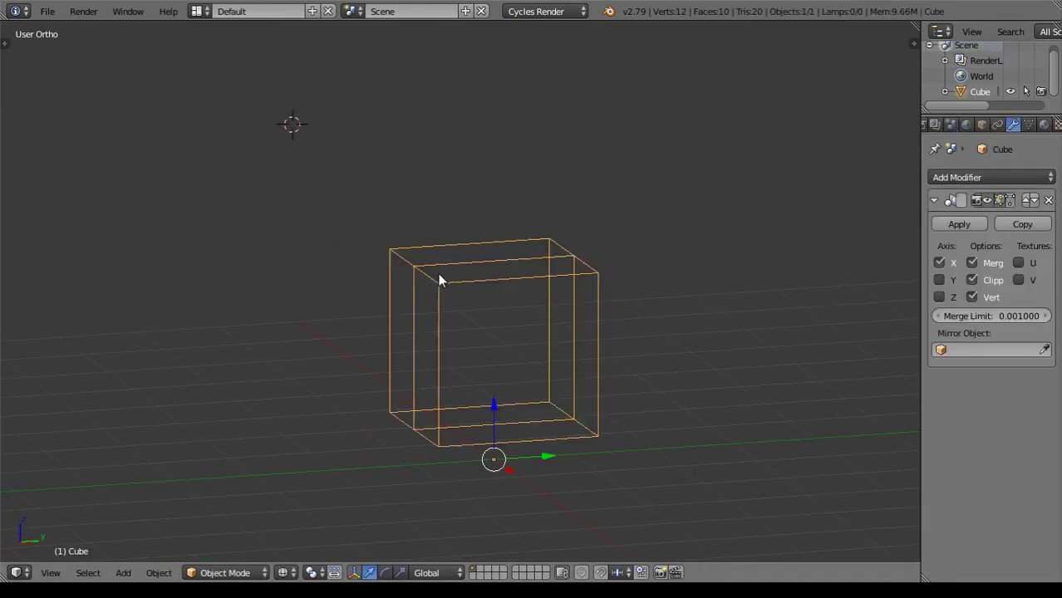
{"action": "key", "text": "Tab"}
{"action": "key", "text": "z"}
{"action": "key", "text": "KP_3"}
{"action": "key", "text": "z"}
Pull the front vertex forward into a point and reshape the top rear vertex.
{"action": "key", "text": "g"}
{"action": "key", "text": "y"}
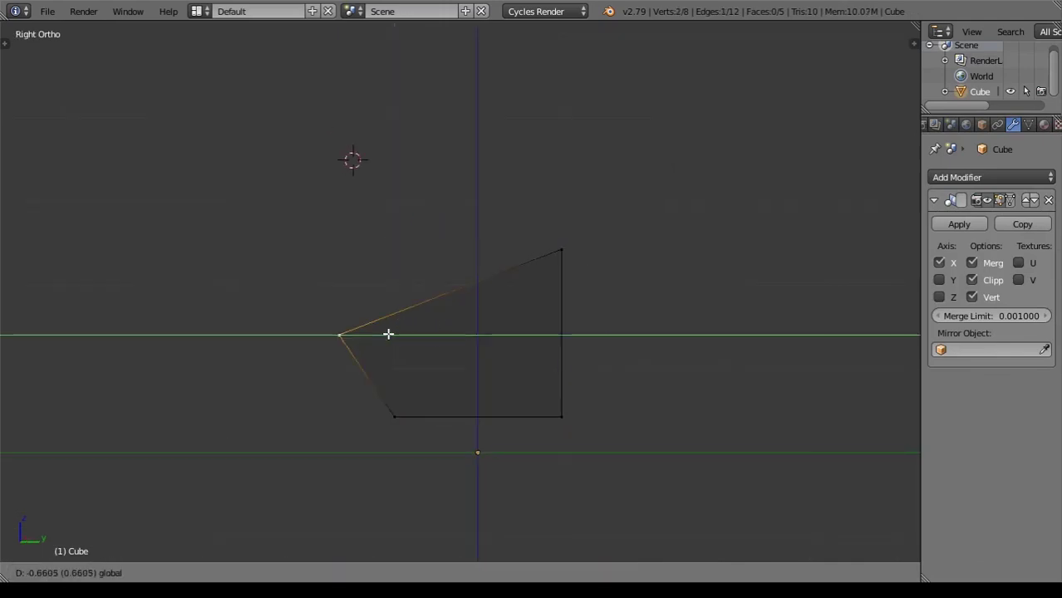
{"action": "left_click", "coordinate": [388, 333]}
{"action": "right_click", "coordinate": [575, 287]}
{"action": "key", "text": "g"}
{"action": "left_click", "coordinate": [586, 348]}
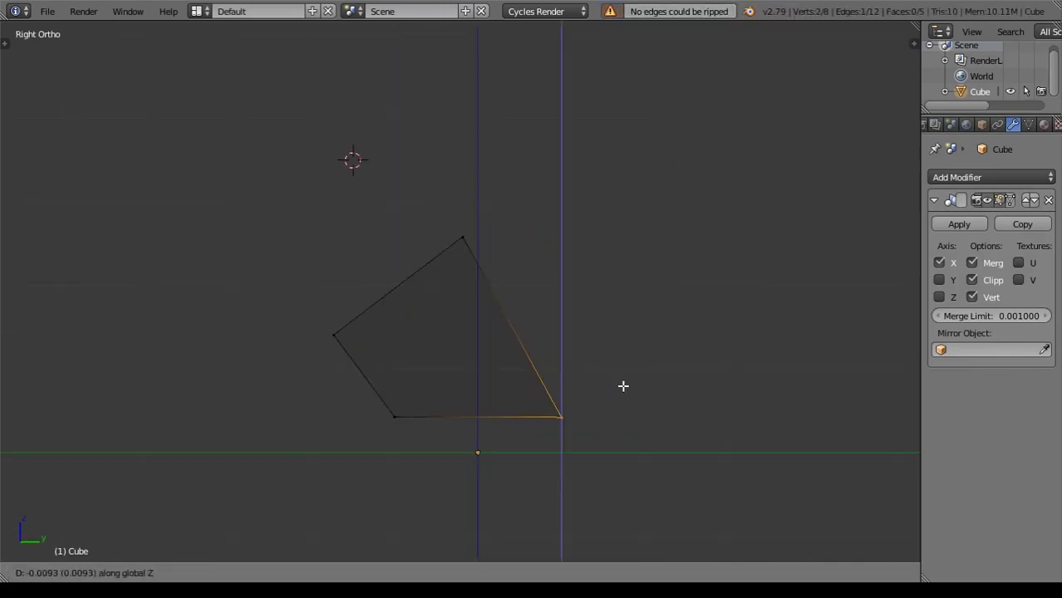
{"action": "left_click", "coordinate": [608, 393]}
{"action": "right_click", "coordinate": [335, 334]}
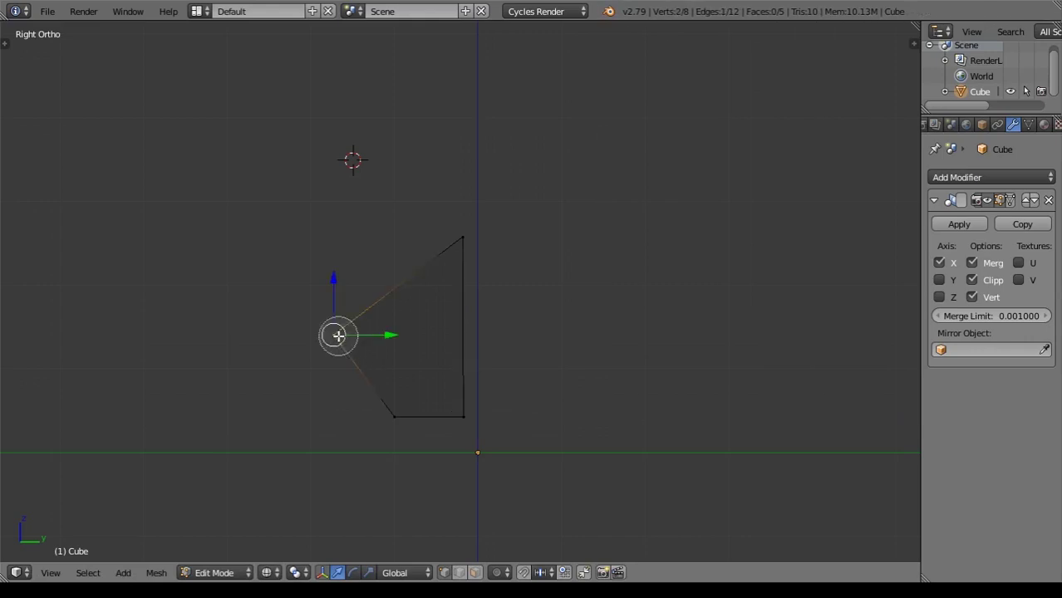
{"action": "middle_click_drag", "start_coordinate": [513, 284], "coordinate": [388, 274], "text": "shift"}
Extrude the rear edge twice to lengthen the body, then extrude and scale a tapered tail.
{"action": "key", "text": "e"}
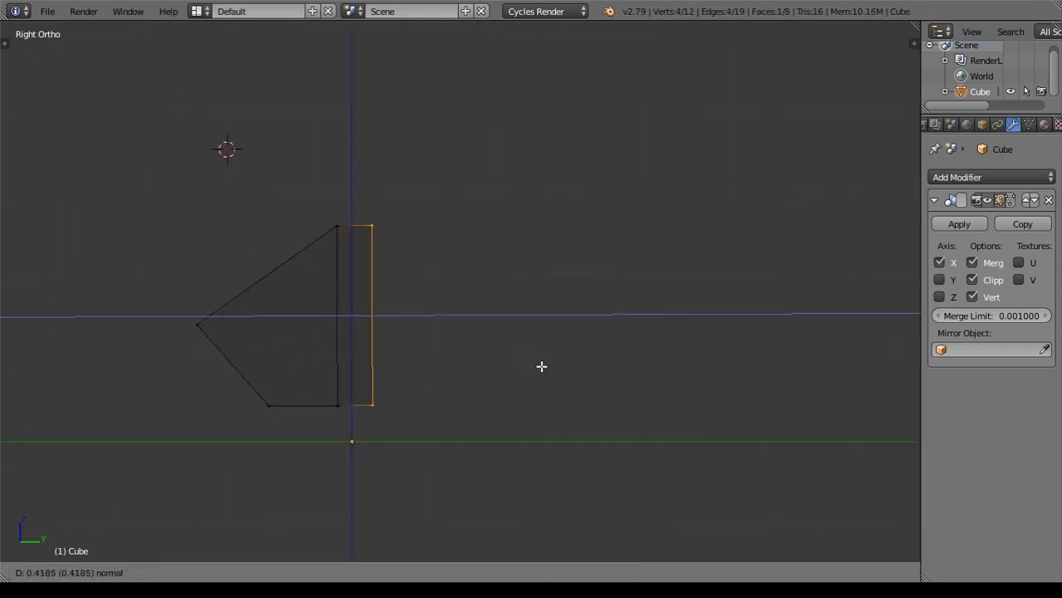
{"action": "left_click", "coordinate": [702, 381]}
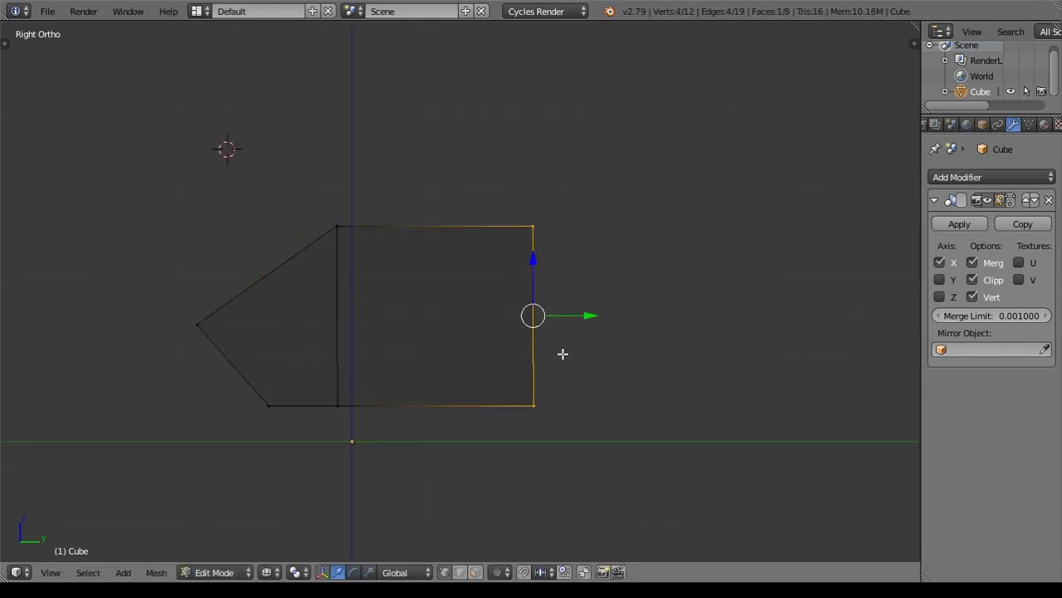
{"action": "key", "text": "e"}
{"action": "left_click", "coordinate": [708, 365]}
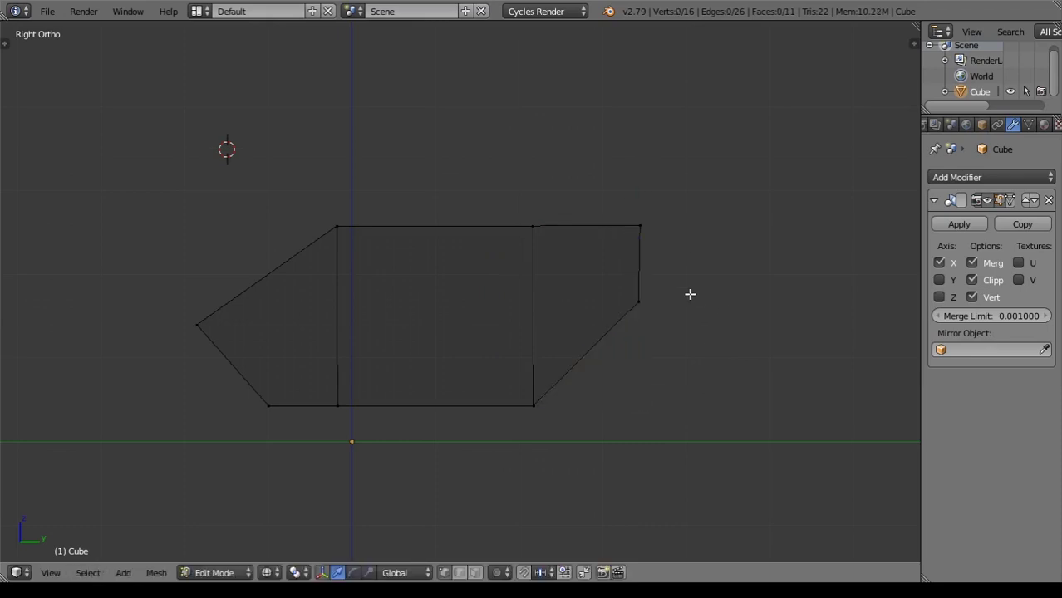
{"action": "right_click", "coordinate": [650, 236], "text": "alt"}
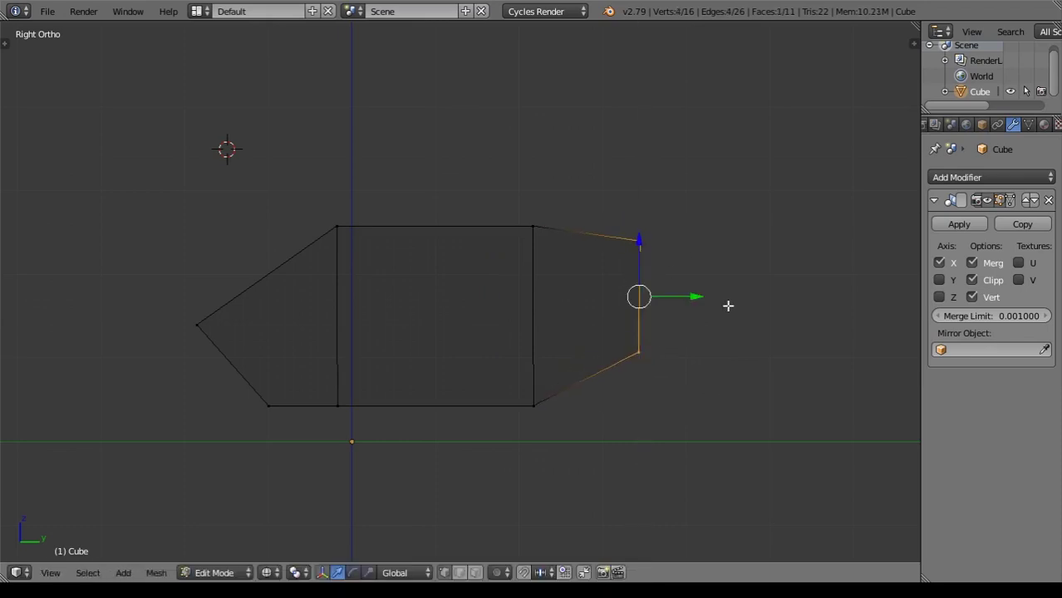
{"action": "key", "text": "e"}
{"action": "left_click", "coordinate": [818, 390]}
{"action": "key", "text": "s"}
{"action": "key", "text": "Return"}
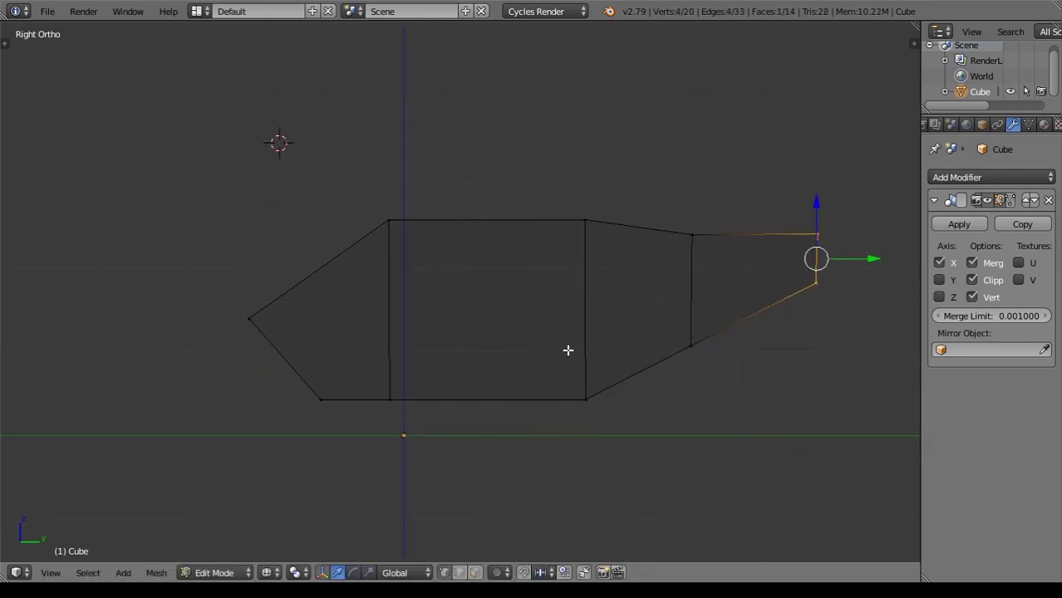
Add a vertical loop cut with a raised top and slide loops along the body's length.
{"action": "key", "text": "ctrl+r"}
{"action": "left_click", "coordinate": [516, 263]}
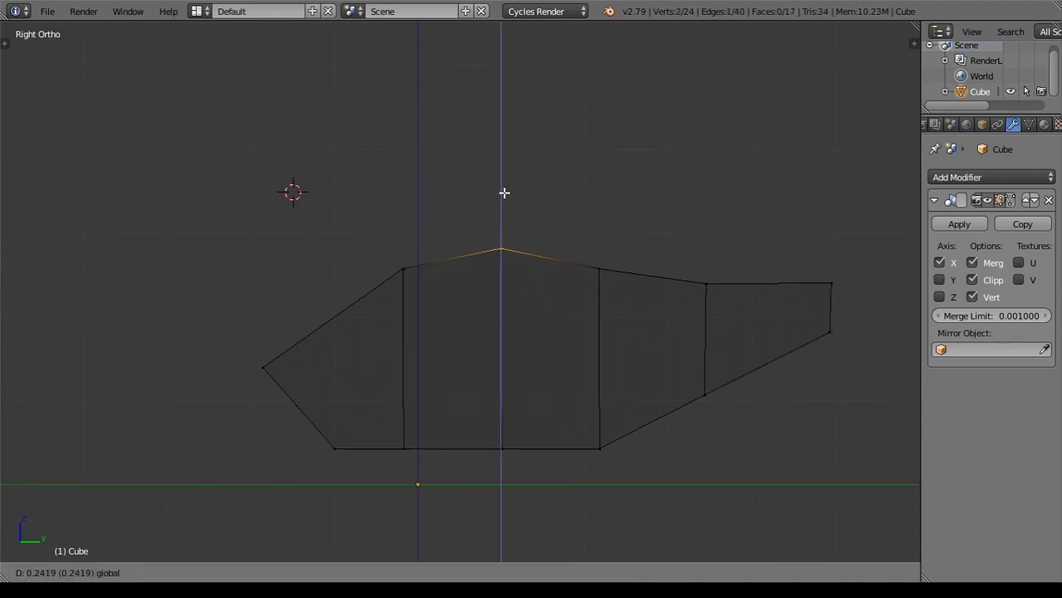
{"action": "left_click", "coordinate": [505, 193]}
{"action": "key", "text": "c"}
{"action": "left_click_drag", "start_coordinate": [703, 231], "coordinate": [570, 294]}
{"action": "key", "text": "g"}
{"action": "key", "text": "b"}
{"action": "left_click_drag", "start_coordinate": [331, 142], "coordinate": [385, 408]}
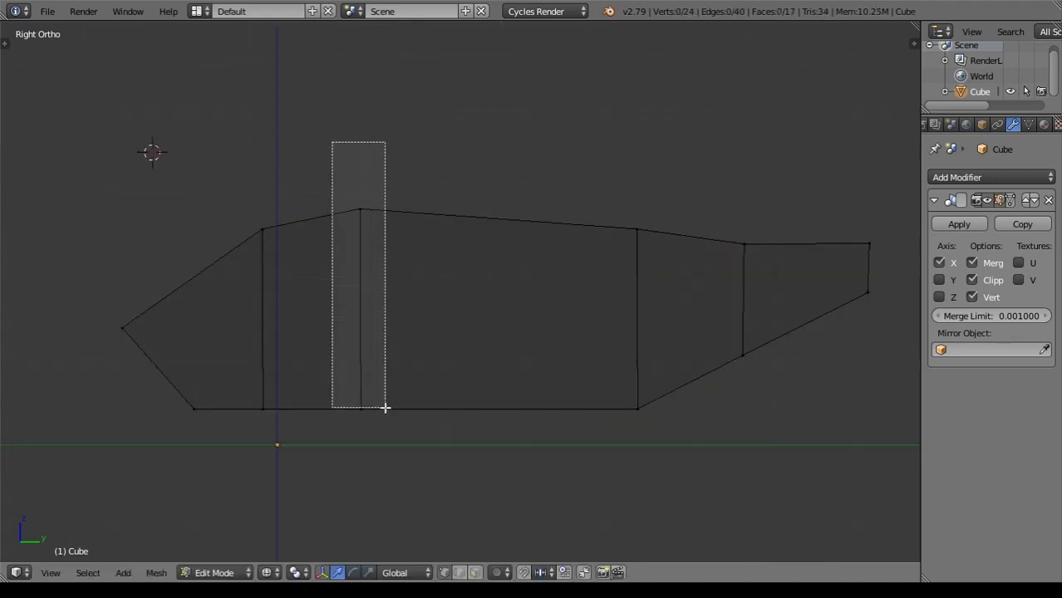
{"action": "key", "text": "g"}
{"action": "key", "text": "y"}
Add another vertical loop cut behind the raised top and check the body shape in 3D.
{"action": "key", "text": "y"}
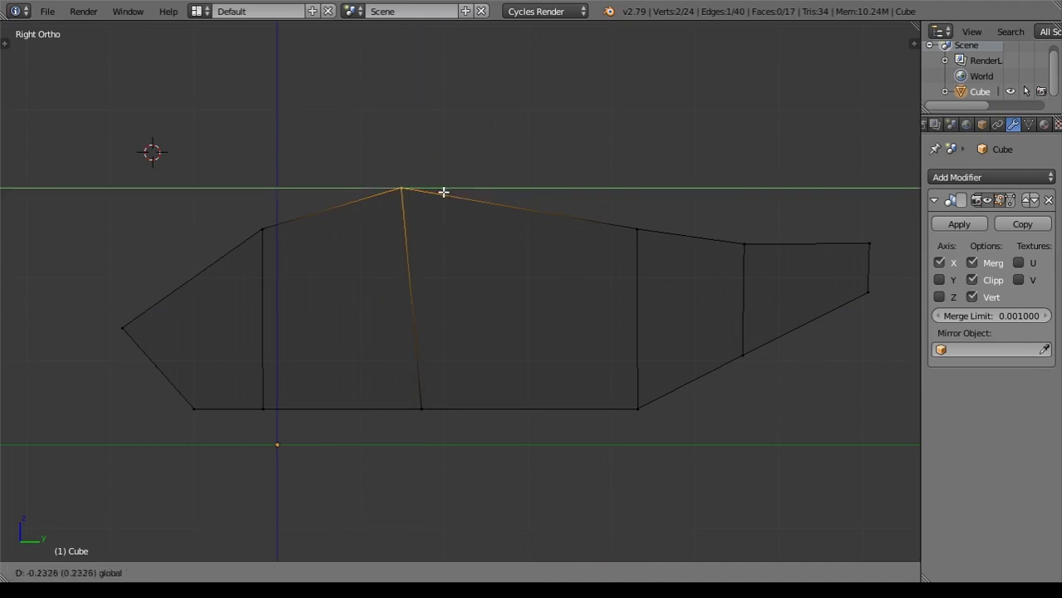
{"action": "left_click", "coordinate": [462, 355]}
{"action": "key", "text": "g"}
{"action": "key", "text": "y"}
{"action": "left_click", "coordinate": [444, 297]}
{"action": "key", "text": "ctrl+r"}
{"action": "left_click", "coordinate": [507, 244]}
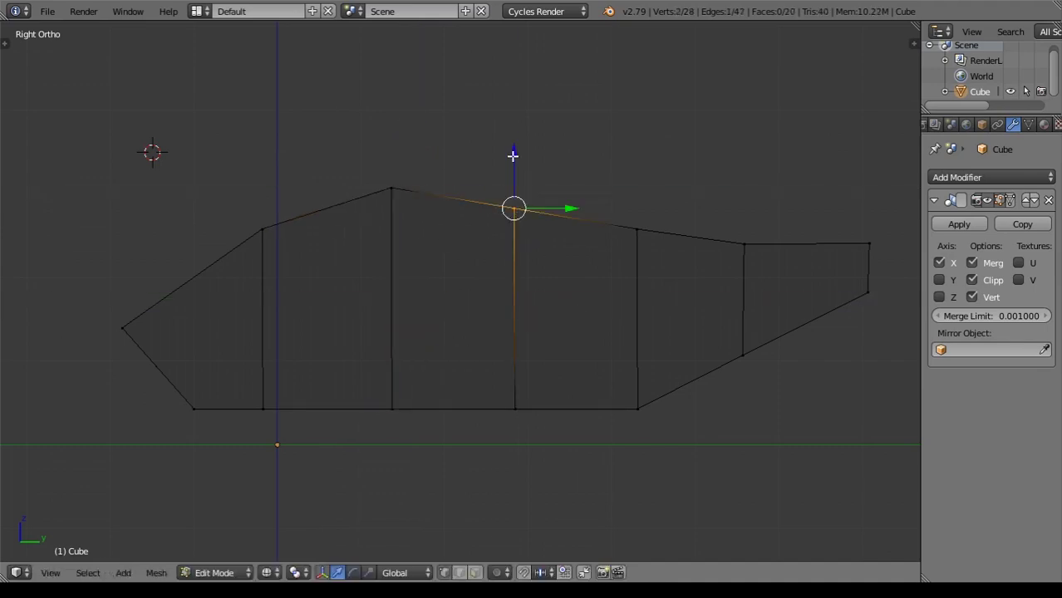
{"action": "mouse_move", "coordinate": [512, 155]}
{"action": "middle_mouse_down"}
{"action": "mouse_move", "coordinate": [315, 372]}
{"action": "mouse_move", "coordinate": [628, 372]}
{"action": "mouse_move", "coordinate": [408, 372]}
{"action": "mouse_move", "coordinate": [602, 356]}
{"action": "middle_mouse_up"}
{"action": "key", "text": "z"}
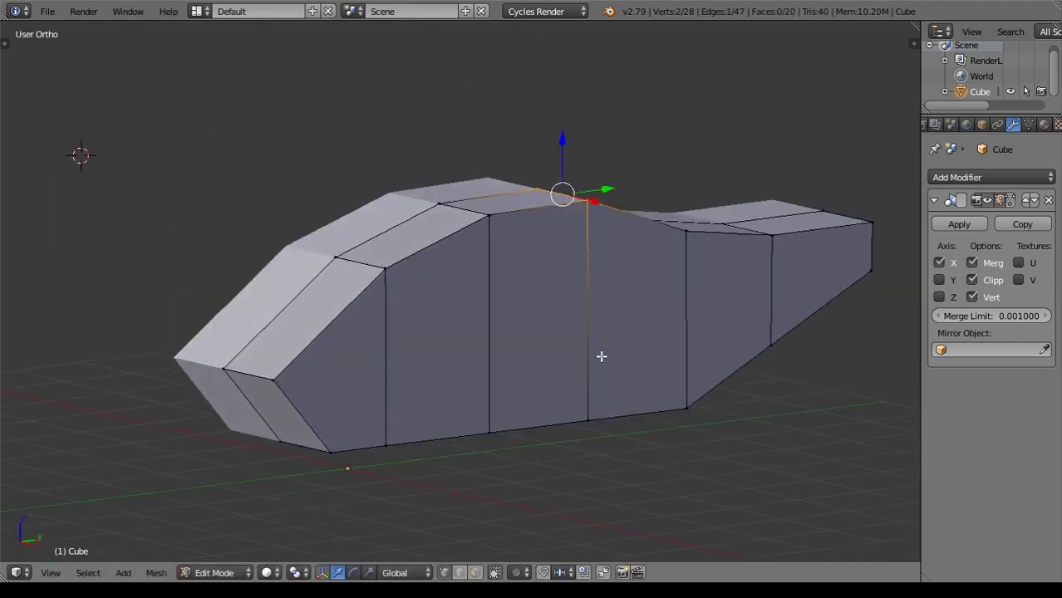
{"action": "key", "text": "KP_1"}
{"action": "key", "text": "KP_3"}
{"action": "key", "text": "z"}
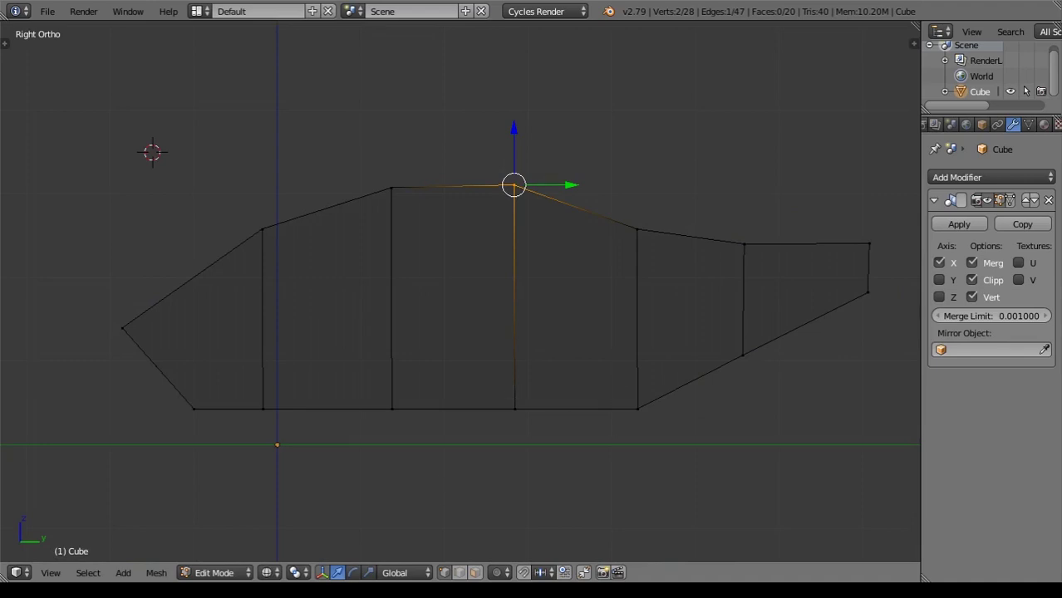
Confirm the lengthwise loop's position and view the body in solid shading.
{"action": "left_click", "coordinate": [437, 325]}
{"action": "right_click", "coordinate": [437, 325], "text": "alt"}
{"action": "key", "text": "z"}
{"action": "mouse_move", "coordinate": [436, 325]}
{"action": "middle_mouse_down"}
{"action": "mouse_move", "coordinate": [481, 475]}
{"action": "mouse_move", "coordinate": [644, 382]}
{"action": "mouse_move", "coordinate": [617, 446]}
{"action": "mouse_move", "coordinate": [323, 420]}
{"action": "mouse_move", "coordinate": [586, 389]}
{"action": "middle_mouse_up"}
{"action": "scroll", "coordinate": [585, 389], "scroll_direction": "up", "scroll_amount": 3}
Move the tail-end edge sideways along X with soft falloff to reshape the tail.
{"action": "right_click", "coordinate": [568, 446]}
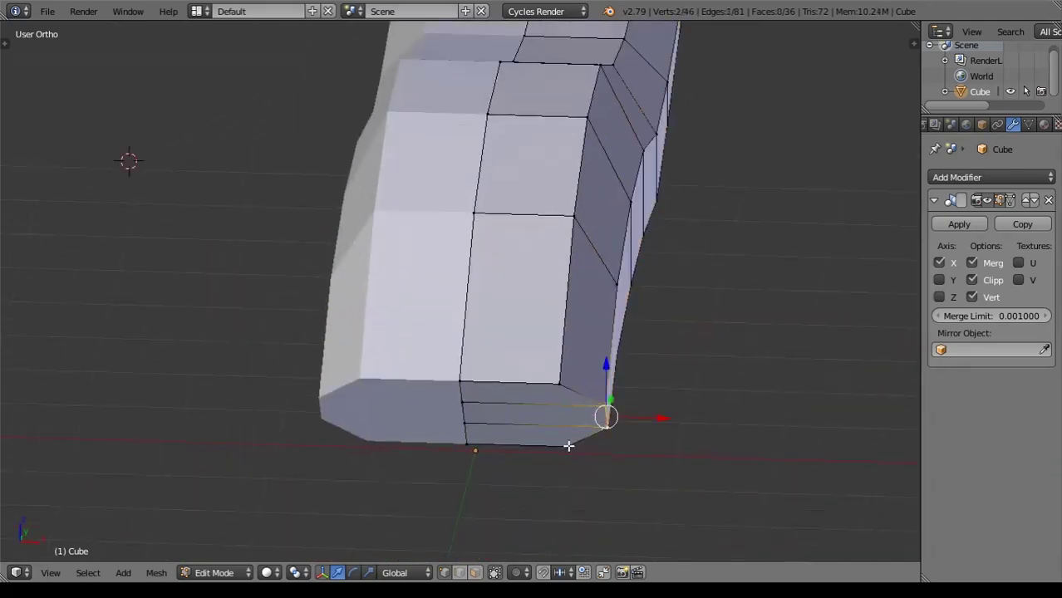
{"action": "mouse_move", "coordinate": [568, 446]}
{"action": "middle_mouse_down"}
{"action": "mouse_move", "coordinate": [575, 416]}
{"action": "mouse_move", "coordinate": [663, 414]}
{"action": "mouse_move", "coordinate": [464, 382]}
{"action": "mouse_move", "coordinate": [748, 281]}
{"action": "middle_mouse_up"}
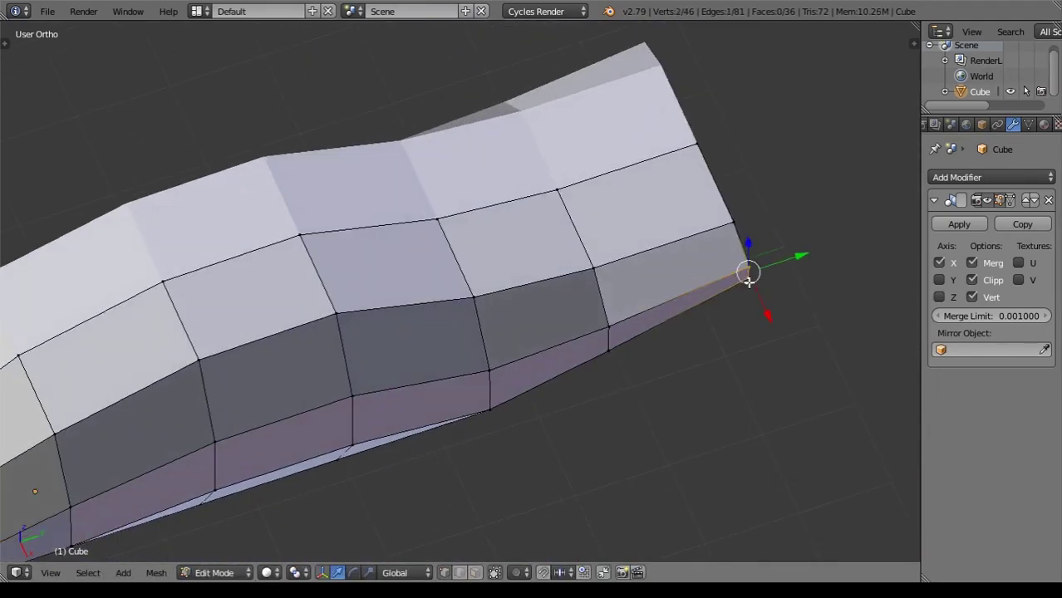
{"action": "scroll", "coordinate": [690, 378], "scroll_direction": "down", "scroll_amount": 3}
{"action": "key", "text": "g"}
{"action": "key", "text": "x"}
{"action": "scroll", "coordinate": [640, 357], "scroll_direction": "down", "scroll_amount": 5}
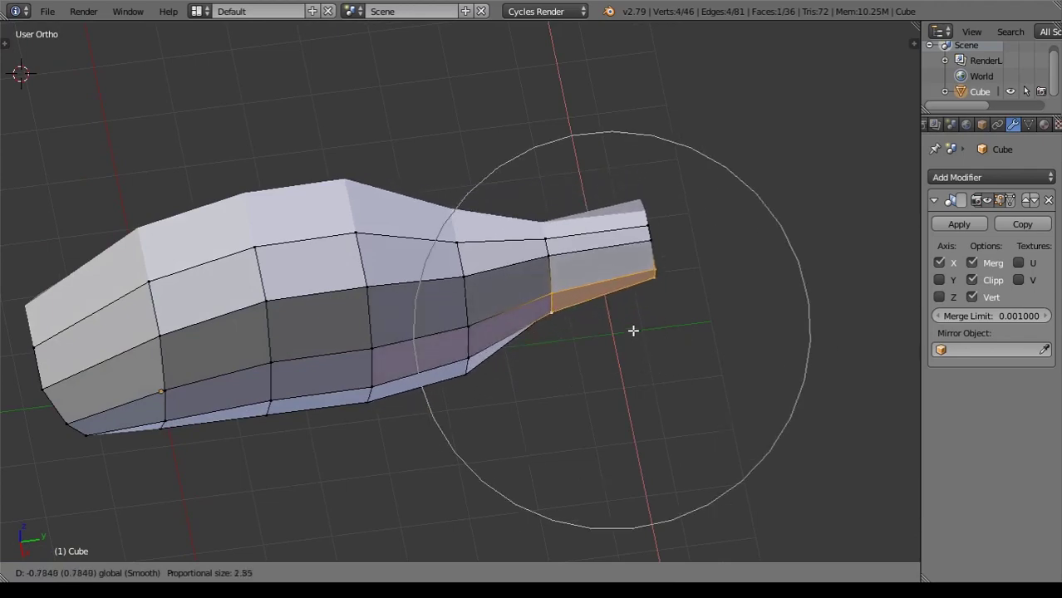
{"action": "left_click", "coordinate": [646, 337]}
{"action": "mouse_move", "coordinate": [646, 337]}
{"action": "middle_mouse_down"}
{"action": "mouse_move", "coordinate": [562, 285]}
{"action": "mouse_move", "coordinate": [576, 308]}
{"action": "middle_mouse_up"}
{"action": "scroll", "coordinate": [576, 308], "scroll_direction": "down", "scroll_amount": 3}
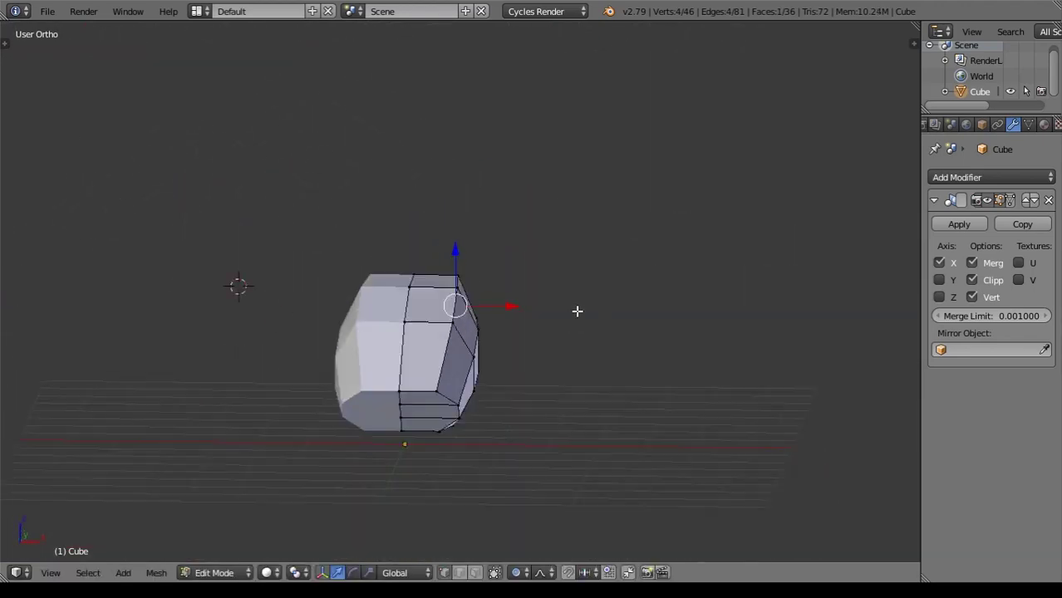
{"action": "scroll", "coordinate": [729, 351], "scroll_direction": "up", "scroll_amount": 5}
Reshape the tail tip by moving its vertex with soft falloff.
{"action": "right_click", "coordinate": [729, 351]}
{"action": "right_click", "coordinate": [730, 351], "text": "shift"}
{"action": "middle_click_drag", "start_coordinate": [729, 351], "coordinate": [539, 475]}
{"action": "key", "text": "g"}
{"action": "left_click", "coordinate": [554, 469]}
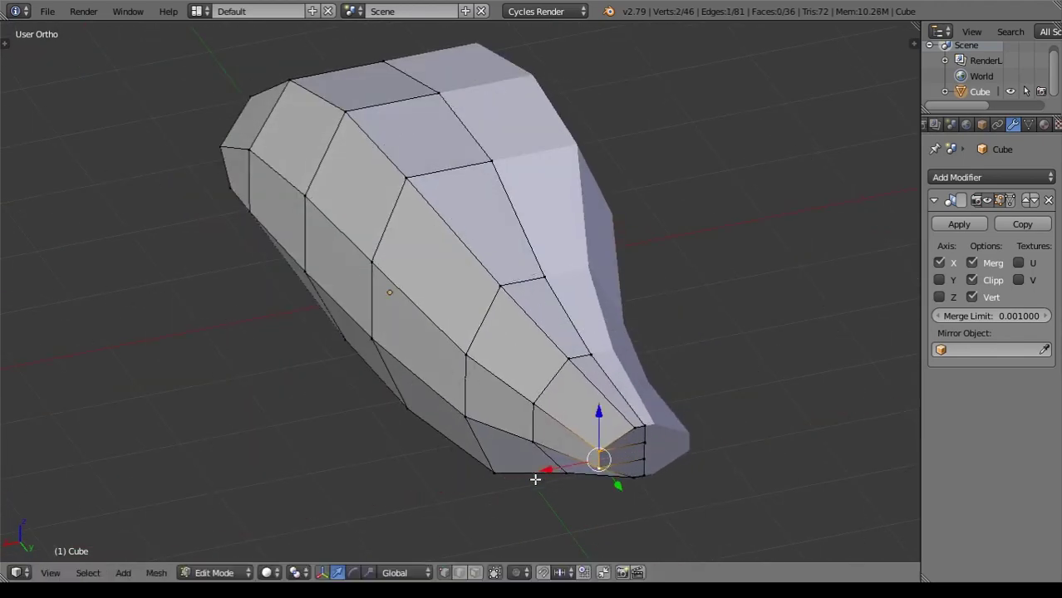
{"action": "scroll", "coordinate": [580, 463], "scroll_direction": "down", "scroll_amount": 4}
{"action": "mouse_move", "coordinate": [545, 408]}
{"action": "middle_mouse_down"}
{"action": "mouse_move", "coordinate": [522, 412]}
{"action": "mouse_move", "coordinate": [502, 269]}
{"action": "middle_mouse_up"}
{"action": "scroll", "coordinate": [522, 412], "scroll_direction": "up", "scroll_amount": 5}
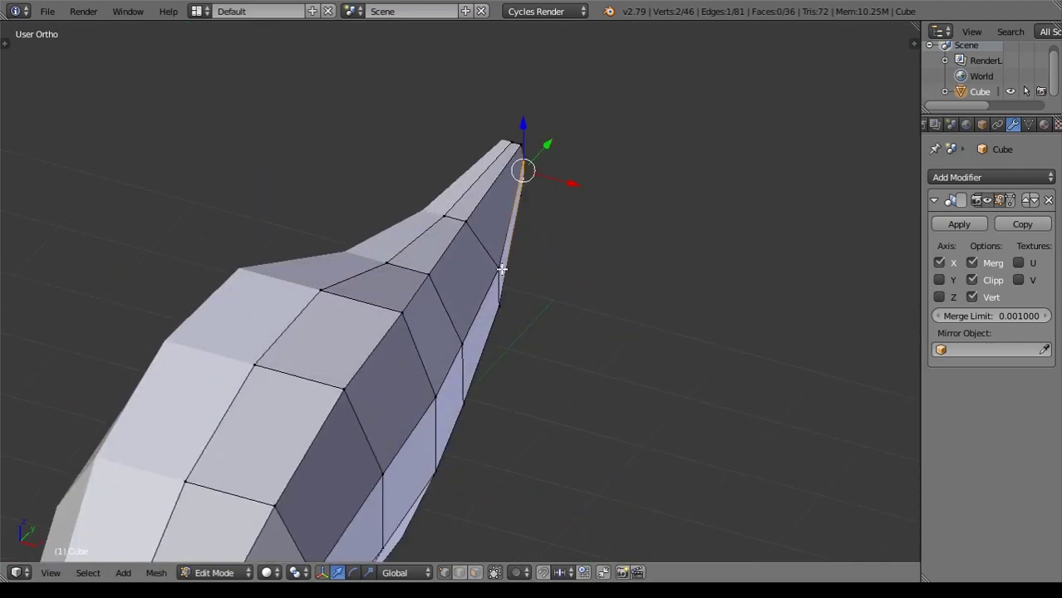
{"action": "middle_click_drag", "start_coordinate": [456, 484], "coordinate": [550, 361]}
Shift the selected front vertices sideways along X, then deselect everything.
{"action": "key", "text": "g"}
{"action": "key", "text": "x"}
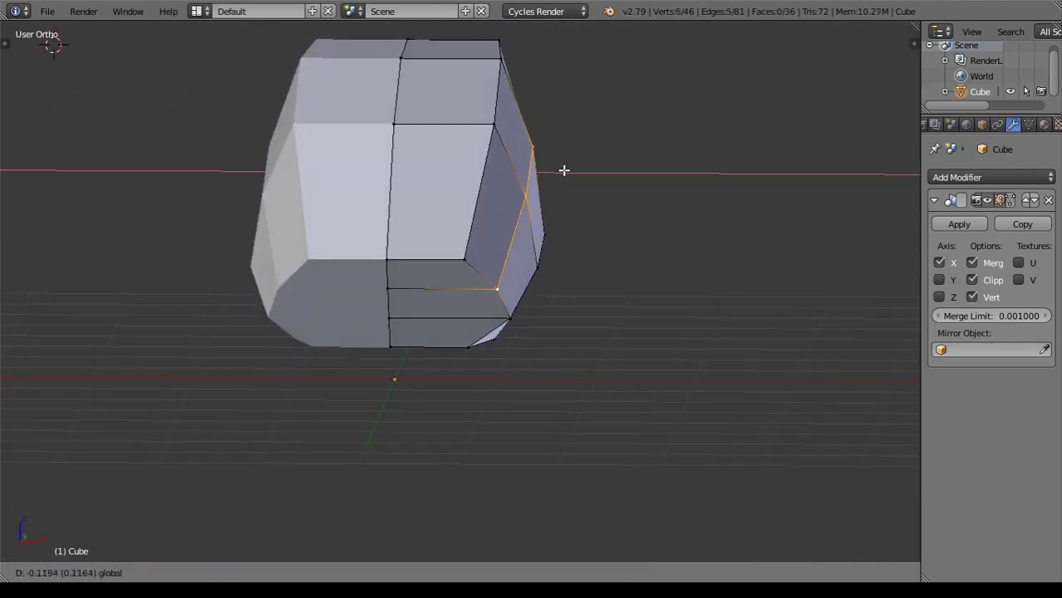
{"action": "left_click", "coordinate": [564, 170]}
{"action": "right_click", "coordinate": [570, 176]}
{"action": "mouse_move", "coordinate": [578, 187]}
{"action": "middle_mouse_down"}
{"action": "mouse_move", "coordinate": [616, 294]}
{"action": "mouse_move", "coordinate": [294, 308]}
{"action": "mouse_move", "coordinate": [620, 237]}
{"action": "mouse_move", "coordinate": [579, 289]}
{"action": "middle_mouse_up"}
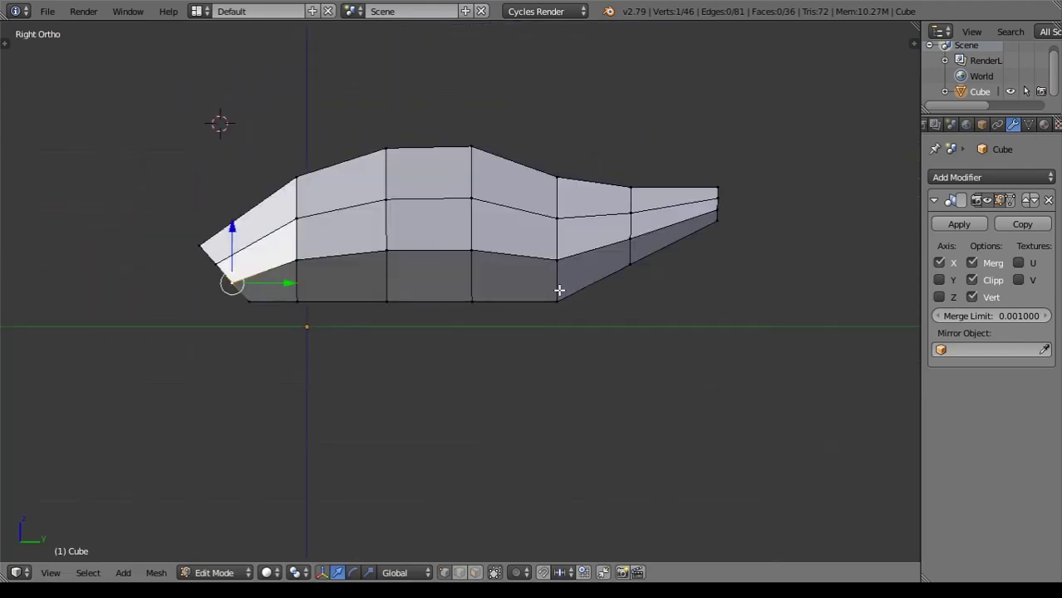
{"action": "key", "text": "z"}
{"action": "key", "text": "KP_Decimal"}
{"action": "scroll", "coordinate": [550, 310], "scroll_direction": "down", "scroll_amount": 3}
{"action": "scroll", "coordinate": [649, 309], "scroll_direction": "up", "scroll_amount": 2}
{"action": "key", "text": "a"}
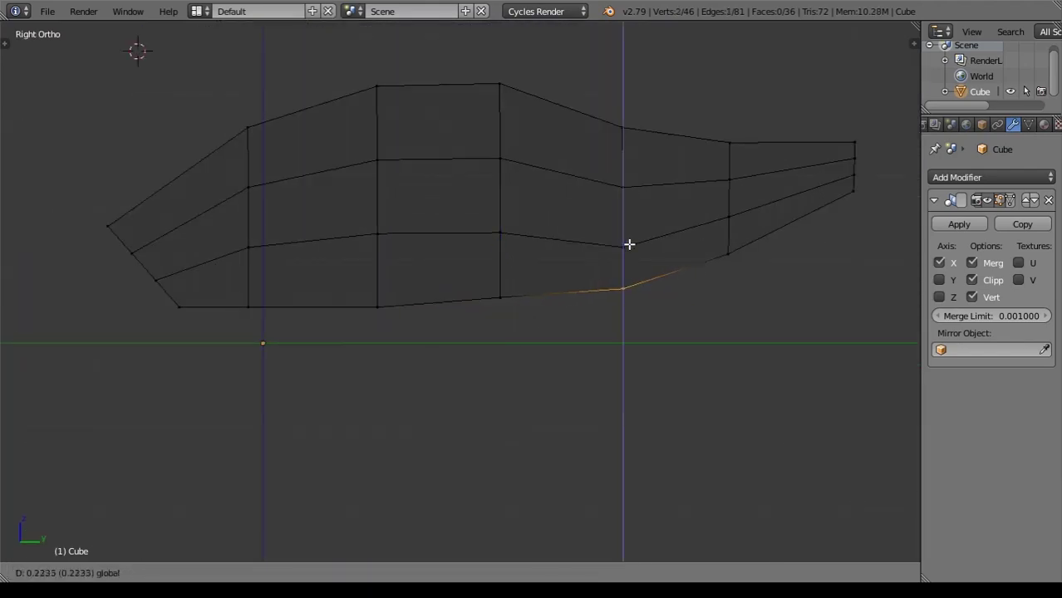
Select a face at the front of the body and scale it.
{"action": "key", "text": "z"}
{"action": "mouse_move", "coordinate": [575, 354]}
{"action": "middle_mouse_down"}
{"action": "mouse_move", "coordinate": [500, 251]}
{"action": "mouse_move", "coordinate": [342, 315]}
{"action": "mouse_move", "coordinate": [550, 449]}
{"action": "mouse_move", "coordinate": [710, 361]}
{"action": "mouse_move", "coordinate": [435, 355]}
{"action": "middle_mouse_up"}
{"action": "scroll", "coordinate": [688, 333], "scroll_direction": "up", "scroll_amount": 3}
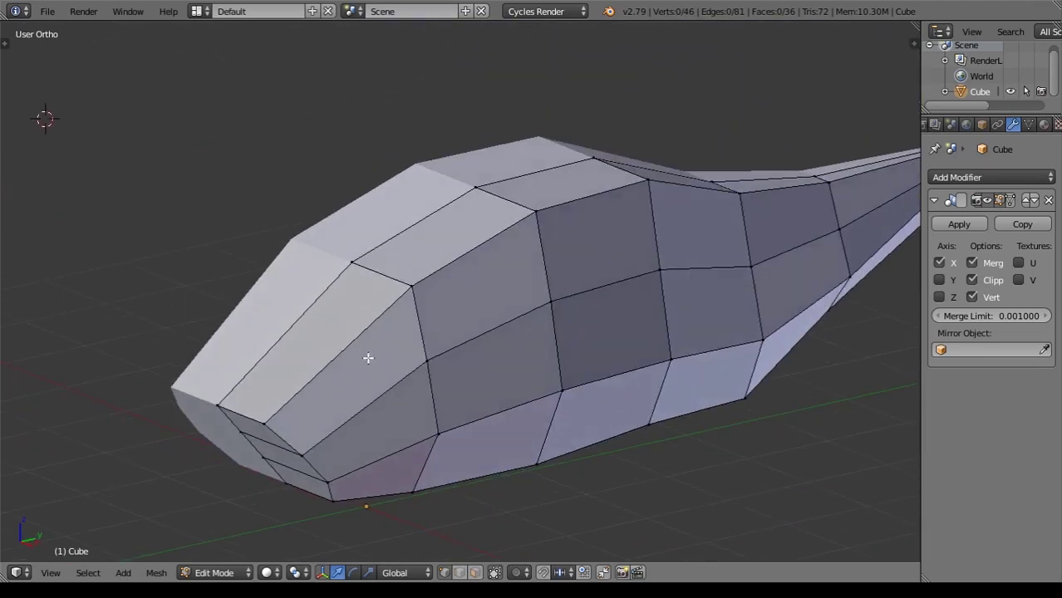
{"action": "right_click", "coordinate": [435, 356]}
{"action": "scroll", "coordinate": [553, 409], "scroll_direction": "down", "scroll_amount": 2}
{"action": "left_click", "coordinate": [600, 421]}
{"action": "middle_click_drag", "start_coordinate": [600, 422], "coordinate": [438, 374]}
Extrude the scaled front face outward to form the nose.
{"action": "scroll", "coordinate": [438, 373], "scroll_direction": "up", "scroll_amount": 2}
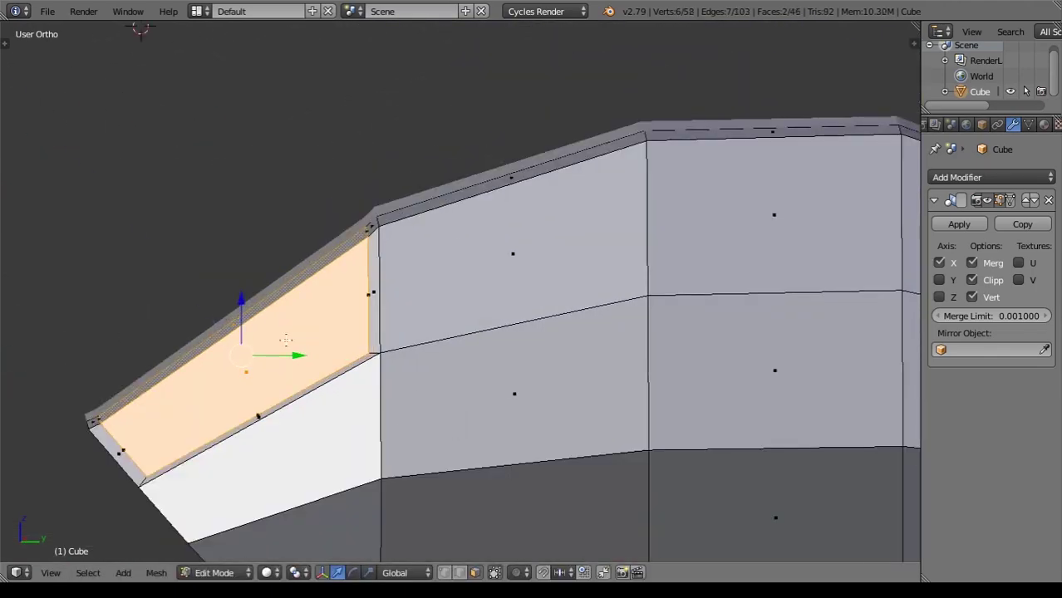
{"action": "key", "text": "KP_3"}
{"action": "key", "text": "e"}
{"action": "left_click", "coordinate": [348, 402]}
{"action": "mouse_move", "coordinate": [348, 402]}
{"action": "middle_mouse_down"}
{"action": "mouse_move", "coordinate": [465, 349]}
{"action": "mouse_move", "coordinate": [640, 441]}
{"action": "mouse_move", "coordinate": [505, 402]}
{"action": "mouse_move", "coordinate": [644, 441]}
{"action": "mouse_move", "coordinate": [388, 551]}
{"action": "mouse_move", "coordinate": [472, 363]}
{"action": "middle_mouse_up"}
{"action": "scroll", "coordinate": [465, 348], "scroll_direction": "down", "scroll_amount": 3}
Scale the selected faces down slightly.
{"action": "key", "text": "Tab"}
{"action": "key", "text": "Tab"}
{"action": "mouse_move", "coordinate": [678, 314]}
{"action": "middle_mouse_down"}
{"action": "mouse_move", "coordinate": [633, 328]}
{"action": "mouse_move", "coordinate": [616, 436]}
{"action": "middle_mouse_up"}
{"action": "key", "text": "s"}
{"action": "key", "text": "Tab"}
{"action": "scroll", "coordinate": [471, 470], "scroll_direction": "down", "scroll_amount": 3}
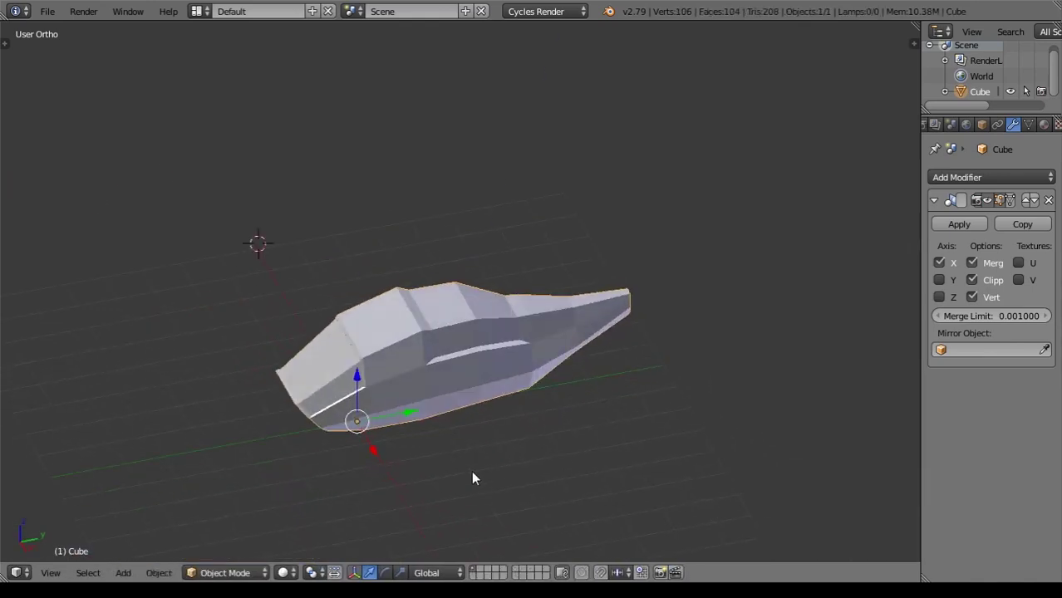
Turn on Matcap and Ambient Occlusion viewport shading in the N panel.
{"action": "key", "text": "n"}
{"action": "scroll", "coordinate": [471, 470], "scroll_direction": "up", "scroll_amount": 5}
{"action": "scroll", "coordinate": [864, 476], "scroll_direction": "down", "scroll_amount": 5}
{"action": "left_click", "coordinate": [792, 524]}
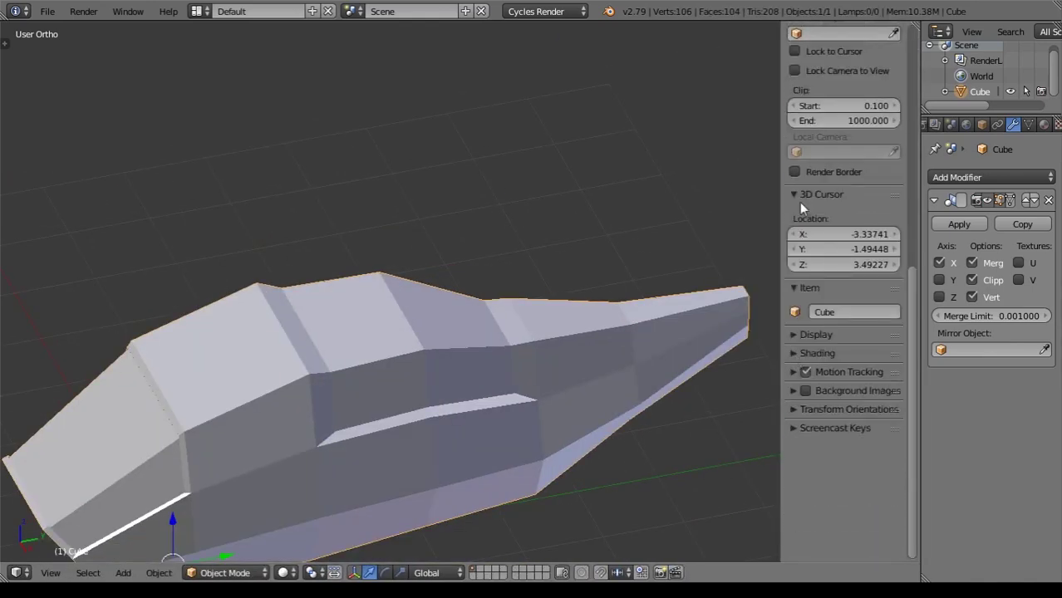
{"action": "scroll", "coordinate": [796, 374], "scroll_direction": "up", "scroll_amount": 1}
{"action": "left_click", "coordinate": [794, 425]}
{"action": "left_click", "coordinate": [848, 491]}
{"action": "left_click", "coordinate": [313, 235]}
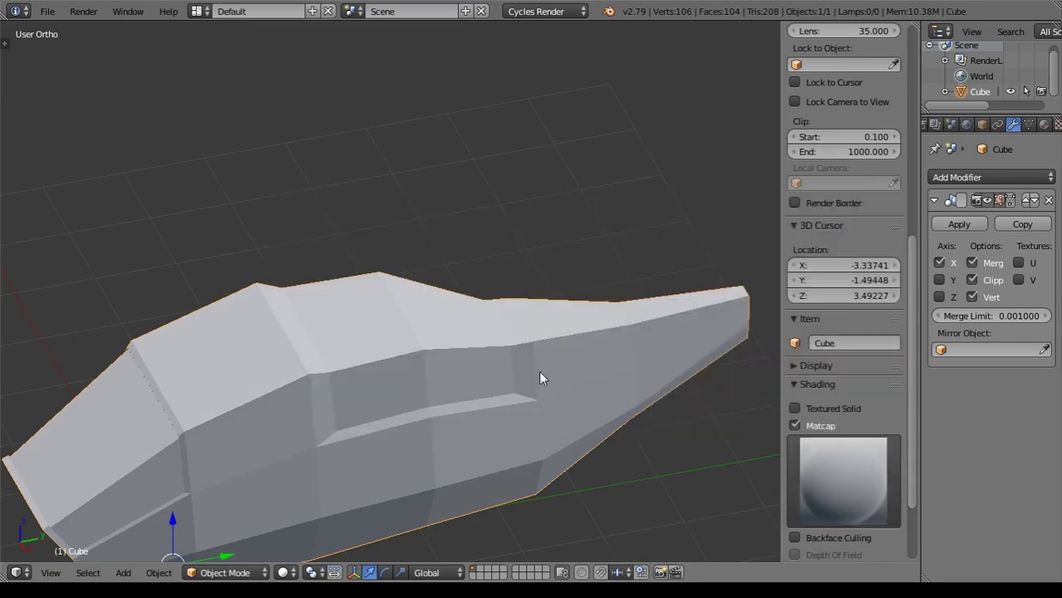
{"action": "scroll", "coordinate": [792, 437], "scroll_direction": "down", "scroll_amount": 3}
{"action": "left_click", "coordinate": [794, 474]}
{"action": "scroll", "coordinate": [482, 397], "scroll_direction": "down", "scroll_amount": 2}
{"action": "key", "text": "n"}
{"action": "mouse_move", "coordinate": [482, 397]}
{"action": "middle_mouse_down"}
{"action": "mouse_move", "coordinate": [620, 297]}
{"action": "mouse_move", "coordinate": [367, 398]}
{"action": "mouse_move", "coordinate": [514, 361]}
{"action": "mouse_move", "coordinate": [545, 427]}
{"action": "mouse_move", "coordinate": [525, 278]}
{"action": "mouse_move", "coordinate": [403, 532]}
{"action": "middle_mouse_up"}
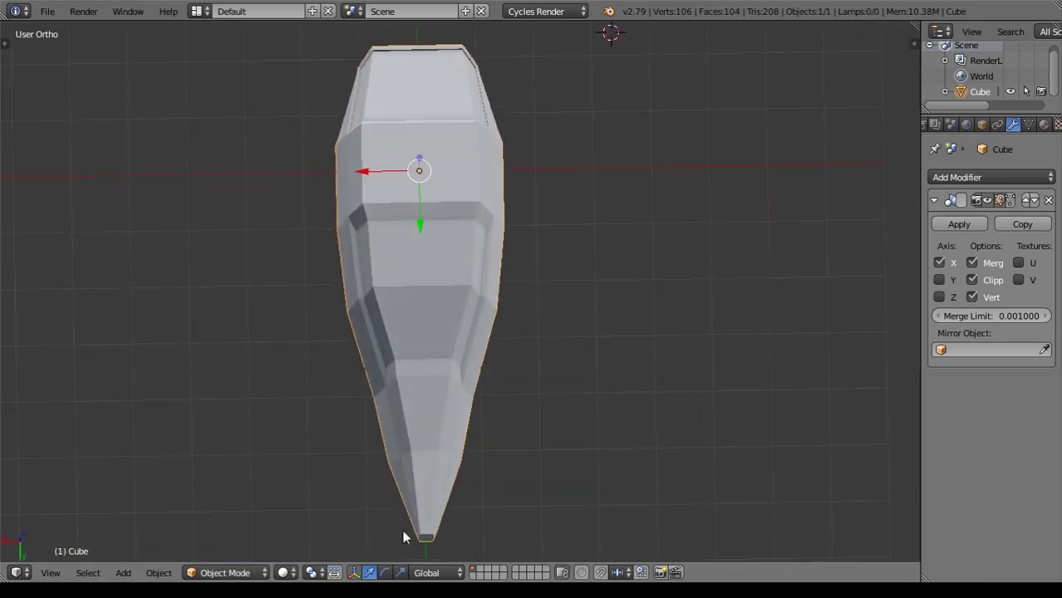
Cut a new edge loop across the body near the tail and move the tail vertices into place.
{"action": "key", "text": "Tab"}
{"action": "right_click", "coordinate": [382, 399]}
{"action": "mouse_move", "coordinate": [395, 395]}
{"action": "middle_mouse_down"}
{"action": "mouse_move", "coordinate": [465, 333]}
{"action": "mouse_move", "coordinate": [396, 398]}
{"action": "middle_mouse_up"}
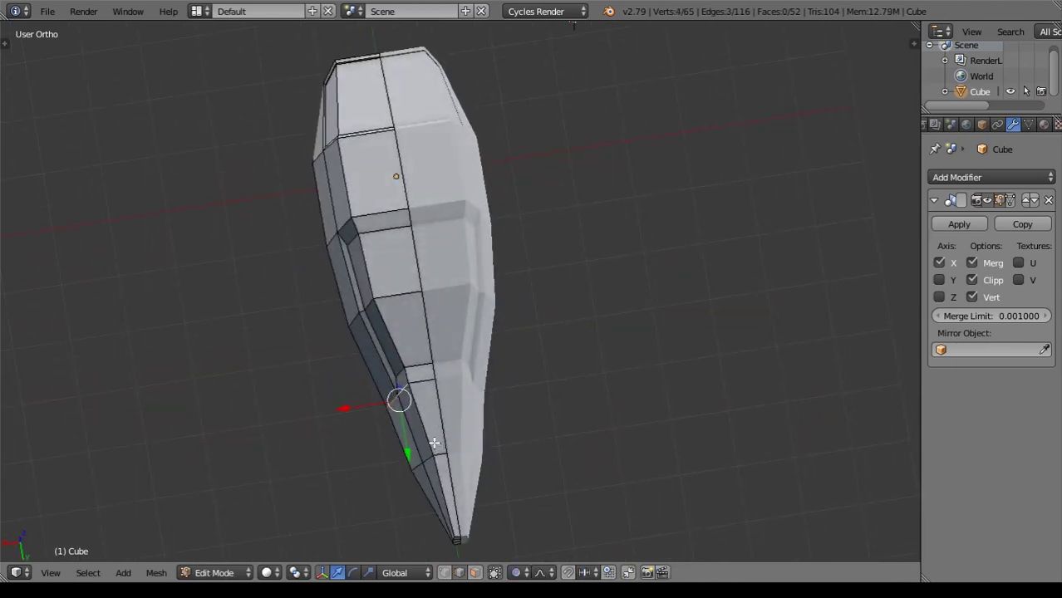
{"action": "key", "text": "g"}
{"action": "left_click", "coordinate": [341, 414]}
{"action": "key", "text": "ctrl+r"}
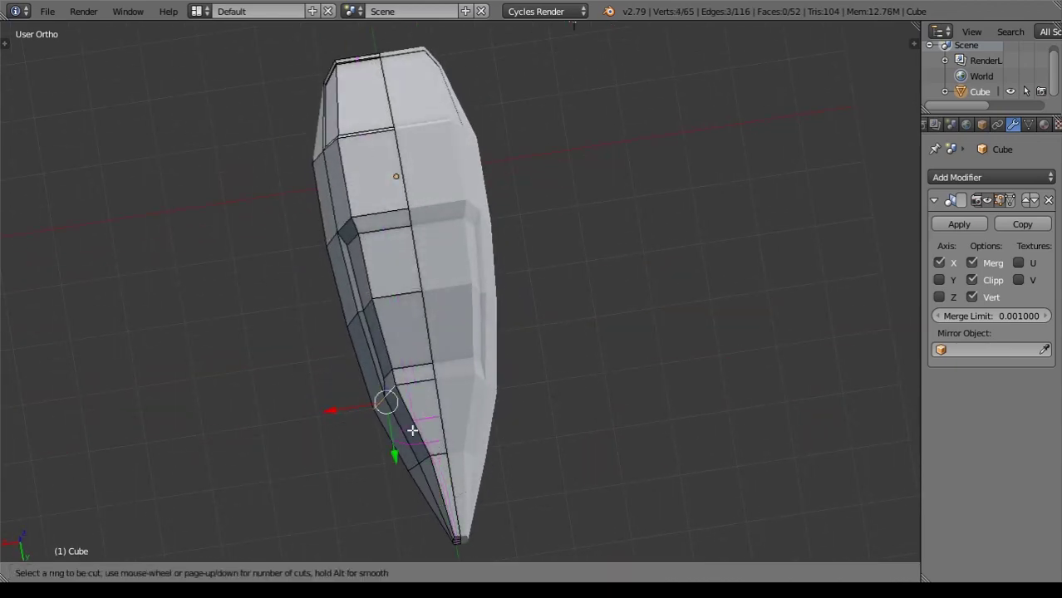
{"action": "mouse_move", "coordinate": [388, 421]}
{"action": "middle_mouse_down"}
{"action": "mouse_move", "coordinate": [466, 399]}
{"action": "mouse_move", "coordinate": [401, 466]}
{"action": "mouse_move", "coordinate": [575, 354]}
{"action": "mouse_move", "coordinate": [379, 454]}
{"action": "middle_mouse_up"}
{"action": "key", "text": "ctrl+r"}
{"action": "left_click", "coordinate": [421, 454]}
{"action": "left_click", "coordinate": [383, 454]}
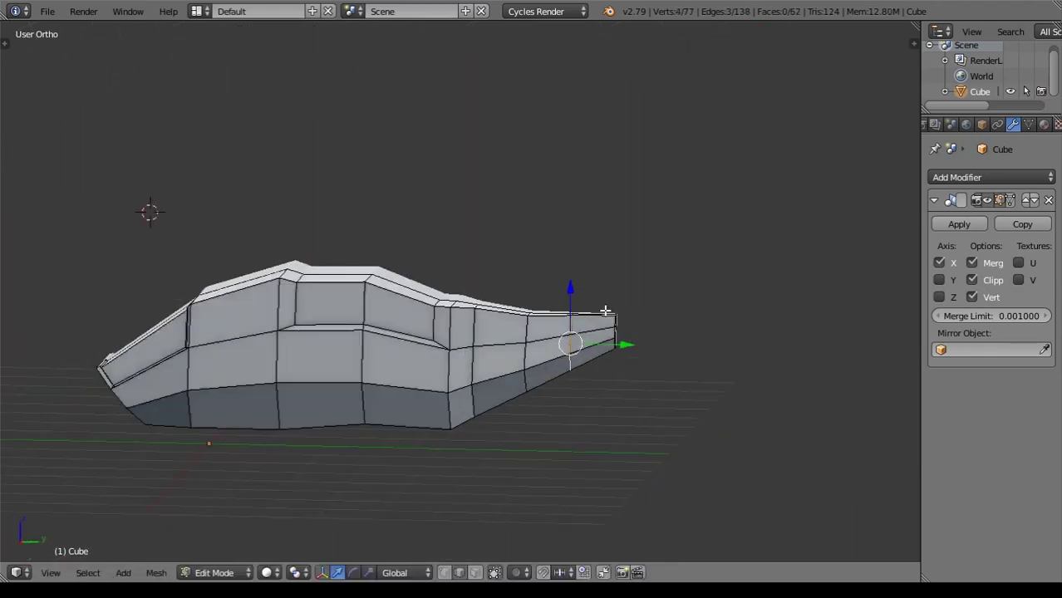
{"action": "mouse_move", "coordinate": [150, 209]}
{"action": "middle_mouse_down"}
{"action": "mouse_move", "coordinate": [486, 325]}
{"action": "mouse_move", "coordinate": [439, 303]}
{"action": "mouse_move", "coordinate": [569, 426]}
{"action": "mouse_move", "coordinate": [579, 255]}
{"action": "mouse_move", "coordinate": [522, 320]}
{"action": "mouse_move", "coordinate": [373, 446]}
{"action": "mouse_move", "coordinate": [406, 409]}
{"action": "middle_mouse_up"}
{"action": "key", "text": "Tab"}
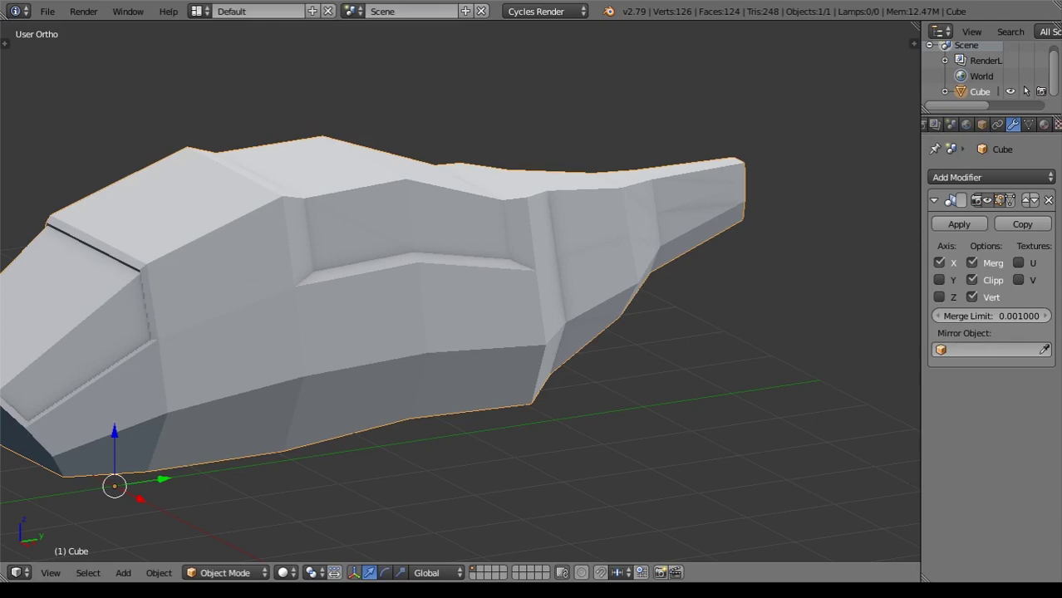
Back in Edit Mode, switch to face selection and select three faces at the front end.
{"action": "mouse_move", "coordinate": [406, 409]}
{"action": "middle_mouse_down"}
{"action": "mouse_move", "coordinate": [383, 342]}
{"action": "mouse_move", "coordinate": [460, 402]}
{"action": "mouse_move", "coordinate": [540, 384]}
{"action": "mouse_move", "coordinate": [331, 272]}
{"action": "mouse_move", "coordinate": [419, 550]}
{"action": "mouse_move", "coordinate": [590, 406]}
{"action": "mouse_move", "coordinate": [399, 432]}
{"action": "mouse_move", "coordinate": [486, 474]}
{"action": "mouse_move", "coordinate": [532, 415]}
{"action": "mouse_move", "coordinate": [349, 357]}
{"action": "middle_mouse_up"}
{"action": "key", "text": "Tab"}
{"action": "key", "text": "ctrl+Tab"}
{"action": "left_click", "coordinate": [374, 363]}
{"action": "key", "text": "KP_1"}
{"action": "scroll", "coordinate": [590, 407], "scroll_direction": "up", "scroll_amount": 3}
{"action": "scroll", "coordinate": [598, 382], "scroll_direction": "down", "scroll_amount": 2}
{"action": "left_click", "coordinate": [350, 361], "text": "shift"}
{"action": "left_click", "coordinate": [328, 314], "text": "shift"}
Undo a trial extrusion, keep only the middle face selected, and switch to edge selection.
{"action": "key", "text": "e"}
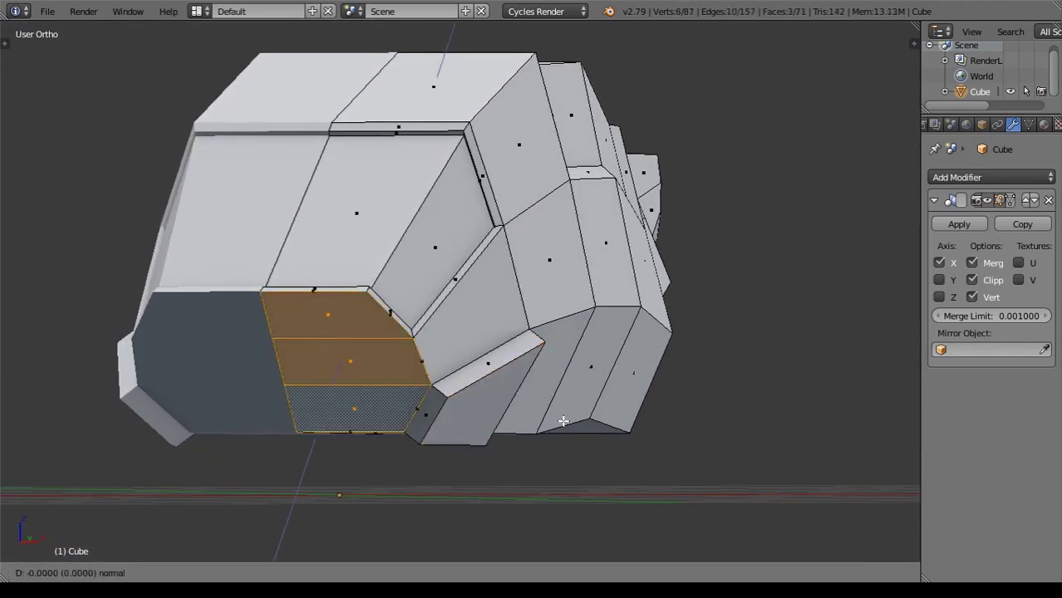
{"action": "key", "text": "s"}
{"action": "key", "text": "Escape"}
{"action": "key", "text": "ctrl+z"}
{"action": "middle_click_drag", "start_coordinate": [517, 426], "coordinate": [450, 398]}
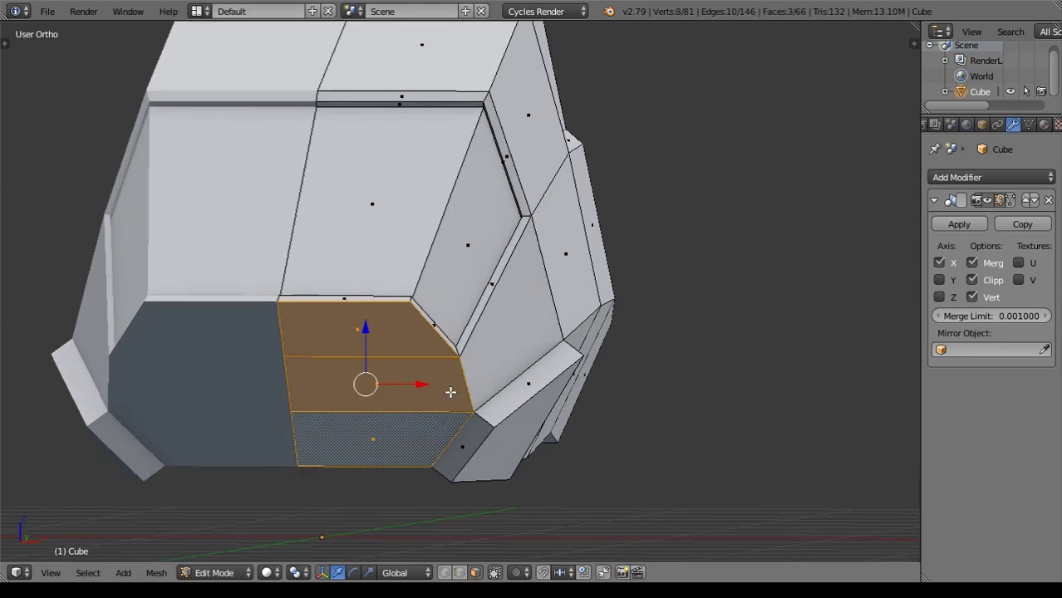
{"action": "left_click", "coordinate": [450, 392]}
{"action": "left_click", "coordinate": [426, 367]}
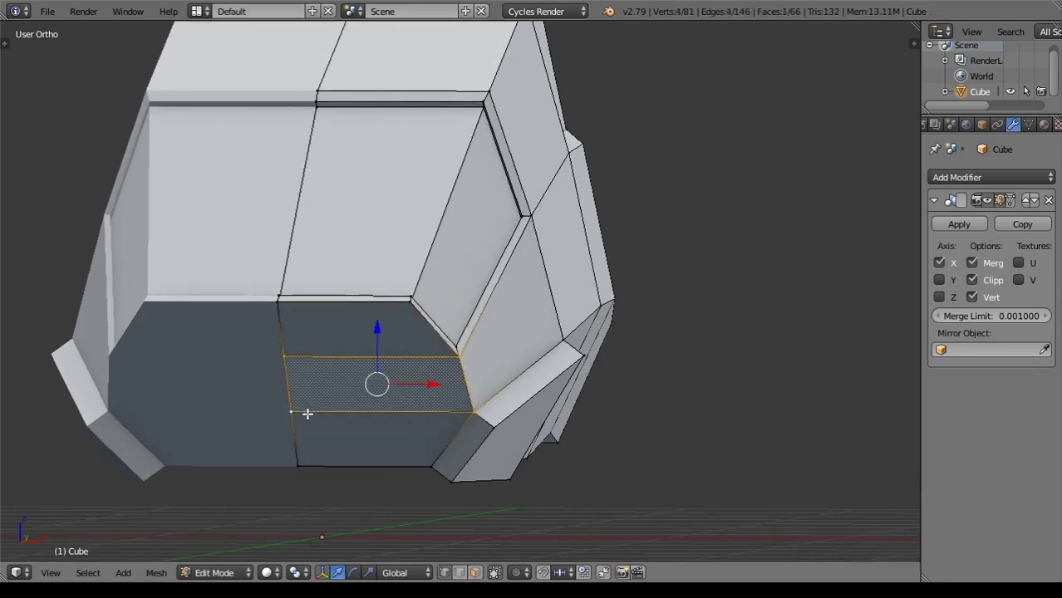
Subdivide the front underside panel and delete its middle face, leaving a hole.
{"action": "key", "text": "w"}
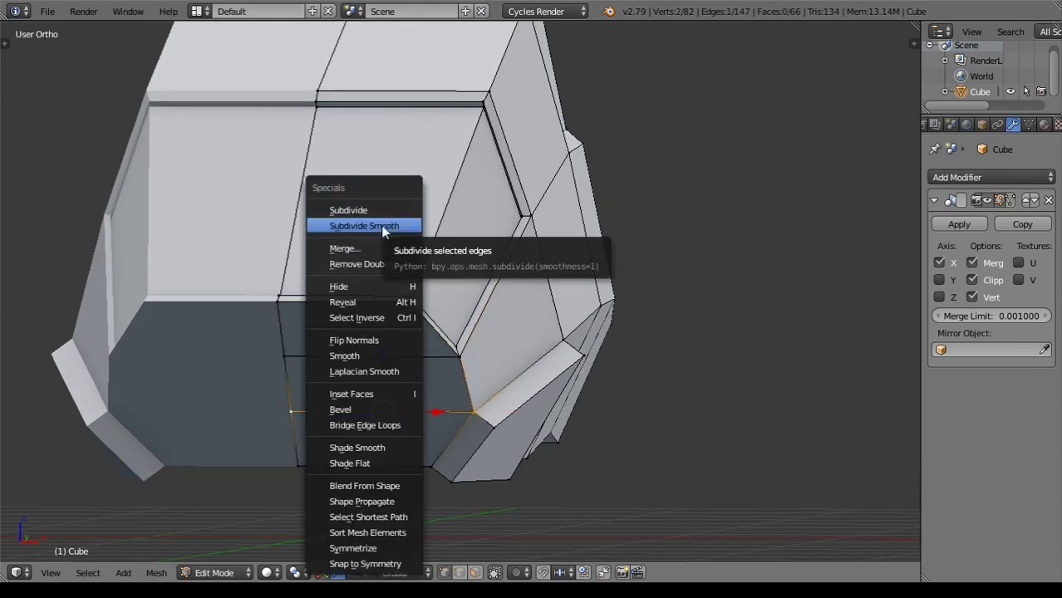
{"action": "left_click", "coordinate": [380, 217]}
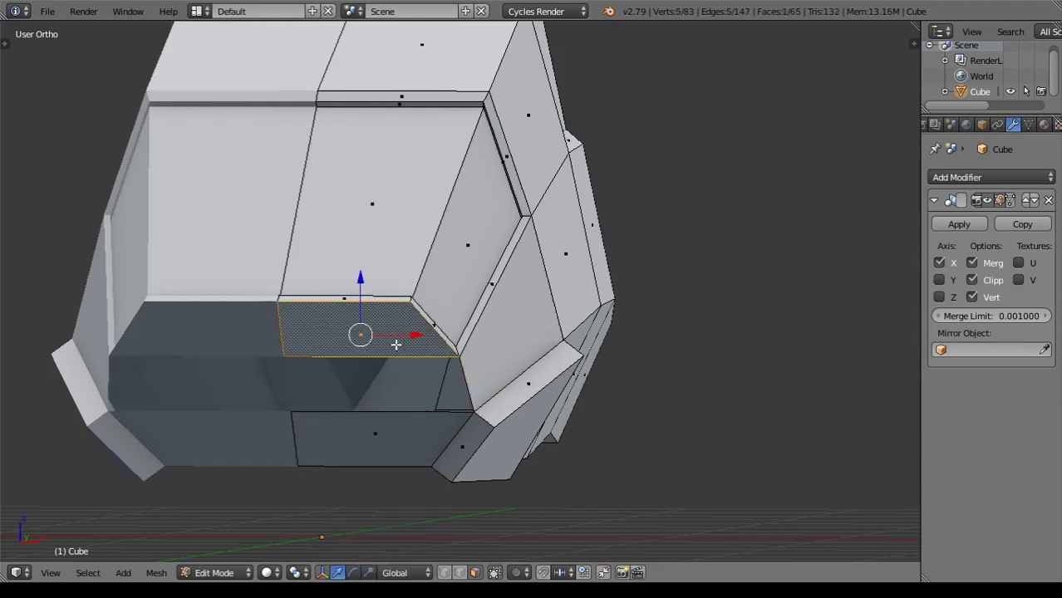
{"action": "key", "text": "x"}
{"action": "left_click", "coordinate": [393, 439]}
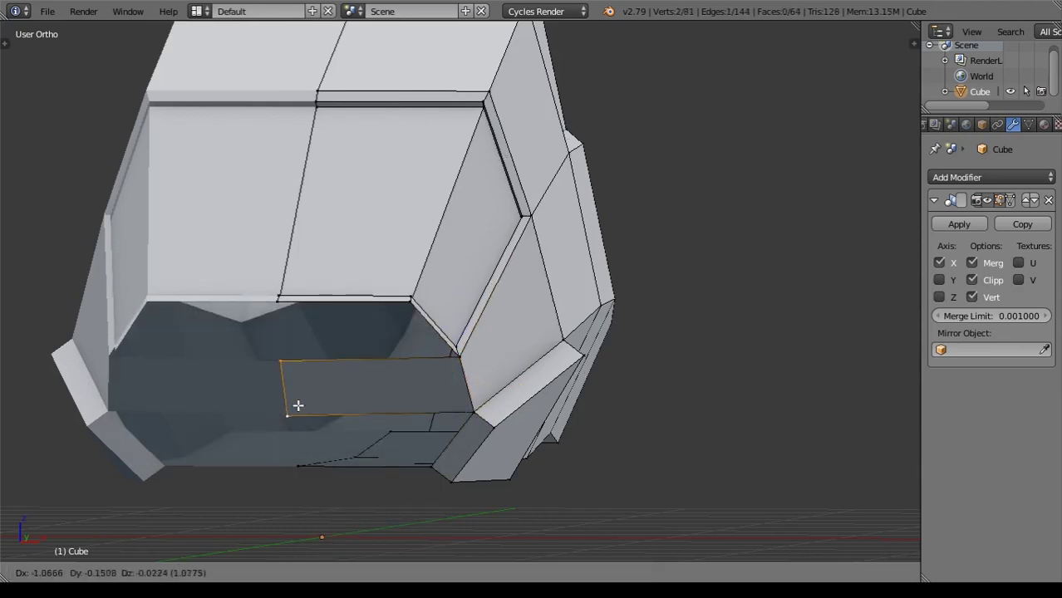
Extrude a border edge of the hole twice and fill the gap with a new face.
{"action": "right_click", "coordinate": [297, 406]}
{"action": "key", "text": "ctrl+z"}
{"action": "middle_click_drag", "start_coordinate": [239, 396], "coordinate": [508, 392]}
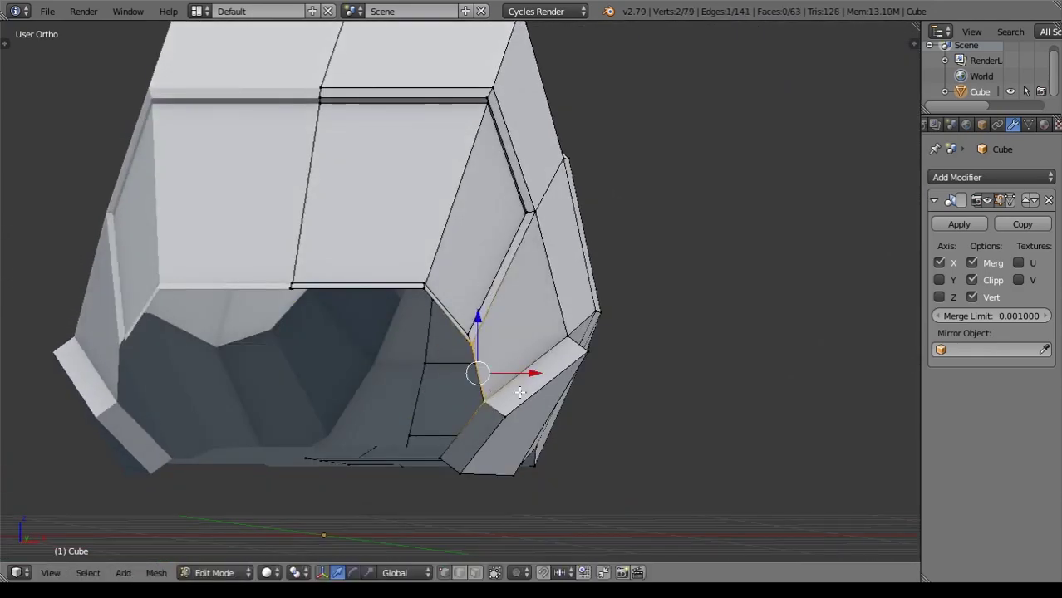
{"action": "key", "text": "e"}
{"action": "left_click", "coordinate": [371, 393]}
{"action": "key", "text": "e"}
{"action": "left_click", "coordinate": [281, 394]}
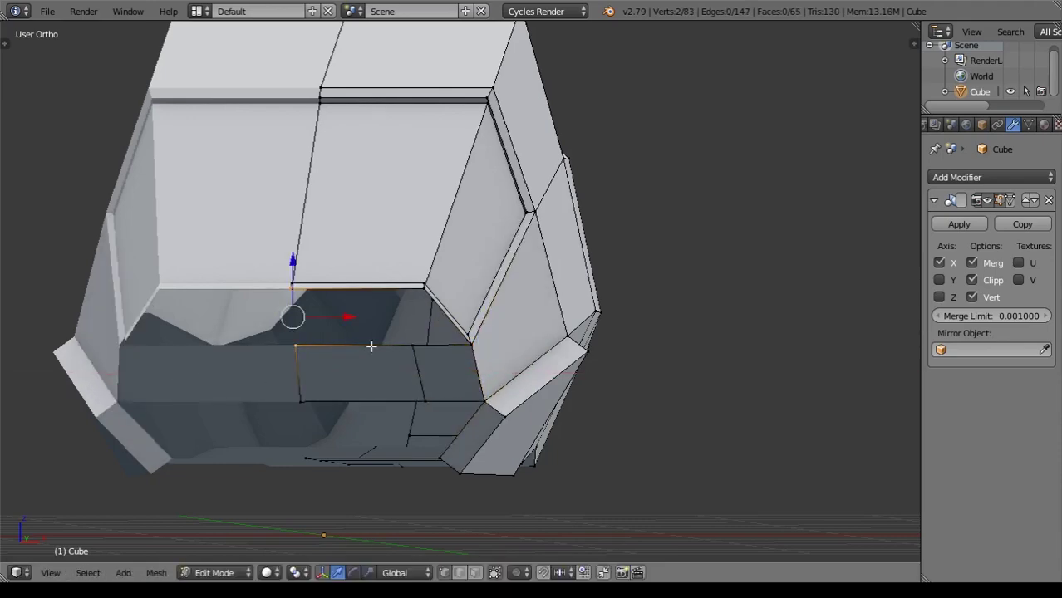
{"action": "key", "text": "f"}
Select the corner edge and vertex that will form the angled corner face.
{"action": "mouse_move", "coordinate": [399, 329]}
{"action": "middle_mouse_down"}
{"action": "mouse_move", "coordinate": [296, 267]}
{"action": "mouse_move", "coordinate": [218, 348]}
{"action": "mouse_move", "coordinate": [326, 378]}
{"action": "mouse_move", "coordinate": [255, 359]}
{"action": "middle_mouse_up"}
{"action": "right_click", "coordinate": [255, 359]}
{"action": "mouse_move", "coordinate": [384, 422]}
{"action": "middle_mouse_down"}
{"action": "mouse_move", "coordinate": [385, 431]}
{"action": "mouse_move", "coordinate": [458, 394]}
{"action": "middle_mouse_up"}
{"action": "scroll", "coordinate": [458, 394], "scroll_direction": "up", "scroll_amount": 2}
{"action": "right_click", "coordinate": [504, 416]}
{"action": "right_click", "coordinate": [507, 201], "text": "shift"}
{"action": "middle_click_drag", "start_coordinate": [508, 201], "coordinate": [333, 292]}
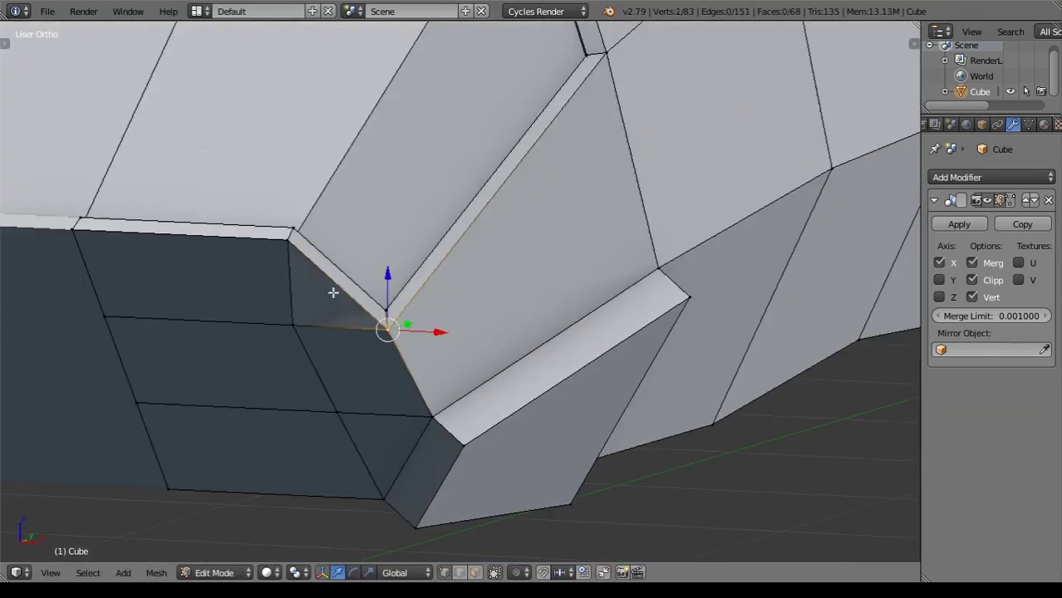
{"action": "middle_click_drag", "start_coordinate": [401, 336], "coordinate": [486, 320]}
Adjust a corner vertex and orbit around to inspect the rebuilt underside.
{"action": "key", "text": "g"}
{"action": "key", "text": "x"}
{"action": "right_click", "coordinate": [344, 498]}
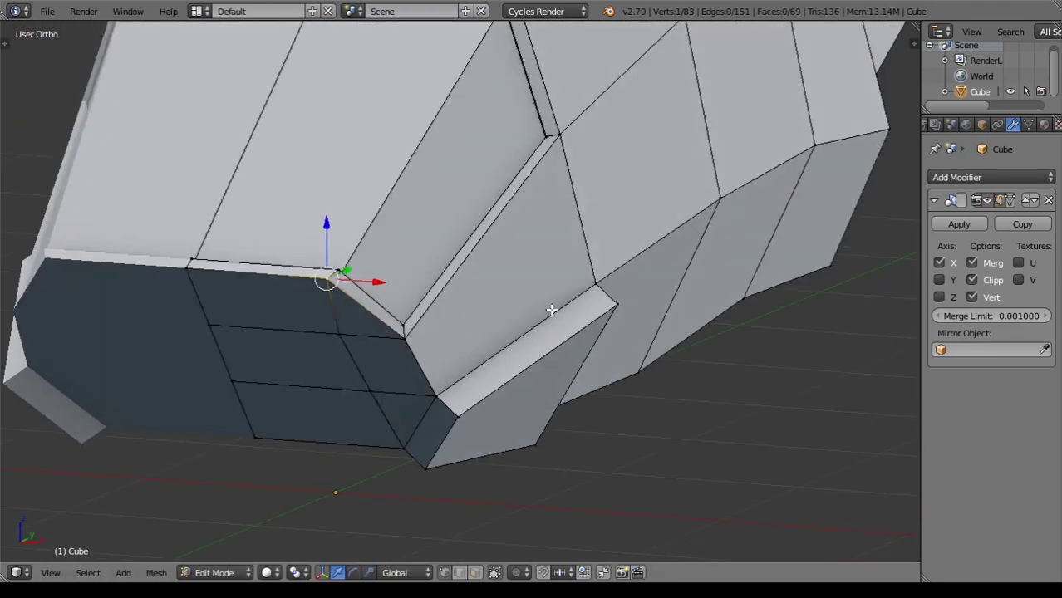
{"action": "mouse_move", "coordinate": [552, 303]}
{"action": "middle_mouse_down"}
{"action": "mouse_move", "coordinate": [402, 374]}
{"action": "mouse_move", "coordinate": [583, 344]}
{"action": "mouse_move", "coordinate": [505, 371]}
{"action": "middle_mouse_up"}
{"action": "scroll", "coordinate": [504, 370], "scroll_direction": "up", "scroll_amount": 2}
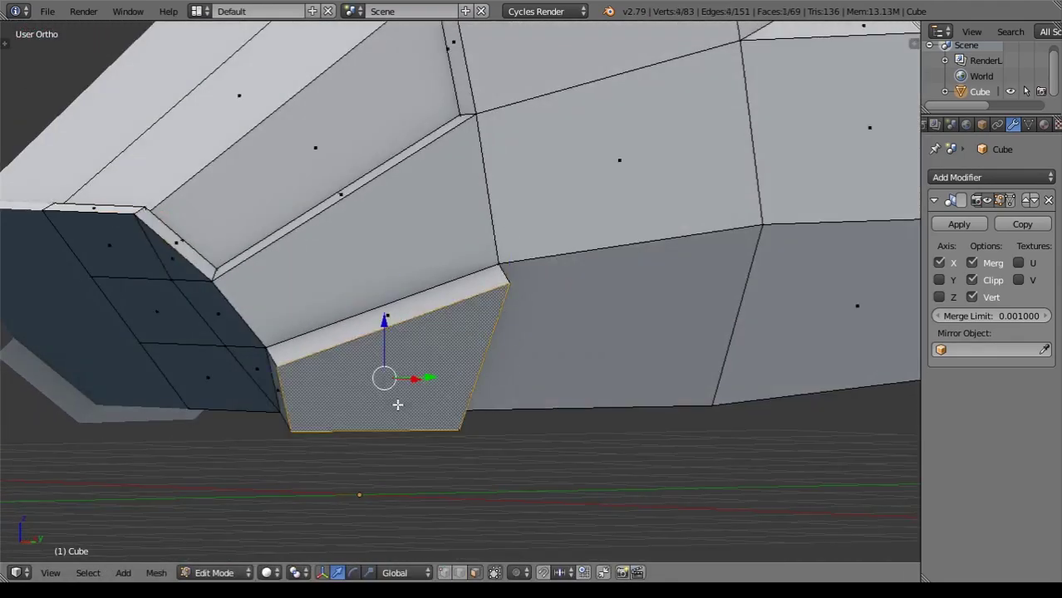
{"action": "scroll", "coordinate": [397, 405], "scroll_direction": "down", "scroll_amount": 2}
{"action": "mouse_move", "coordinate": [397, 405]}
{"action": "middle_mouse_down"}
{"action": "mouse_move", "coordinate": [578, 414]}
{"action": "mouse_move", "coordinate": [514, 387]}
{"action": "mouse_move", "coordinate": [549, 389]}
{"action": "mouse_move", "coordinate": [652, 339]}
{"action": "middle_mouse_up"}
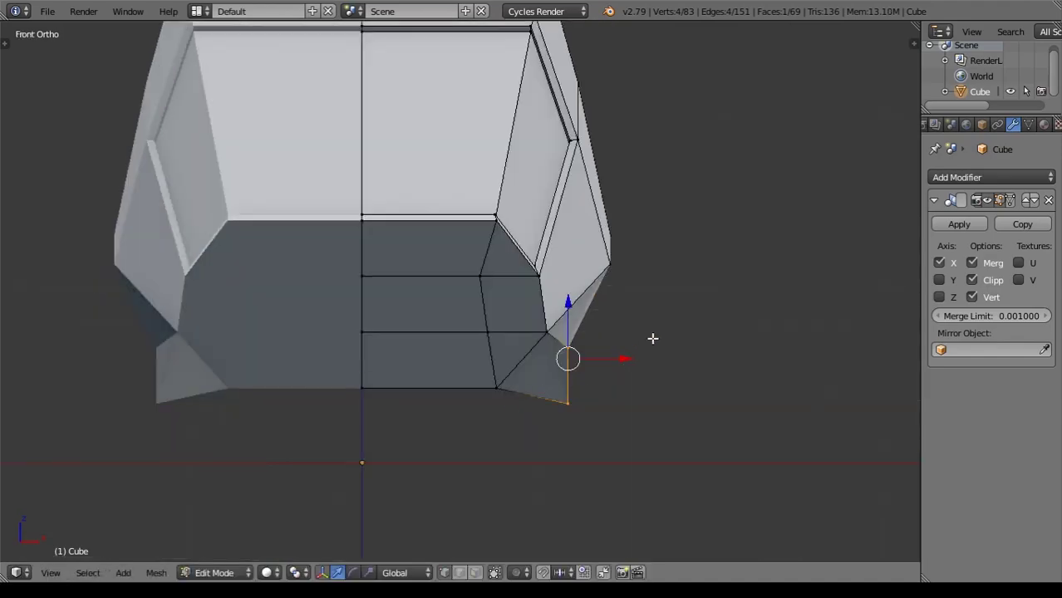
Try rotating the selected face, cancel it, and switch to face selection.
{"action": "scroll", "coordinate": [650, 406], "scroll_direction": "up", "scroll_amount": 3}
{"action": "mouse_move", "coordinate": [649, 405]}
{"action": "middle_mouse_down"}
{"action": "mouse_move", "coordinate": [538, 364]}
{"action": "mouse_move", "coordinate": [505, 320]}
{"action": "middle_mouse_up"}
{"action": "scroll", "coordinate": [538, 364], "scroll_direction": "down", "scroll_amount": 2}
{"action": "key", "text": "r"}
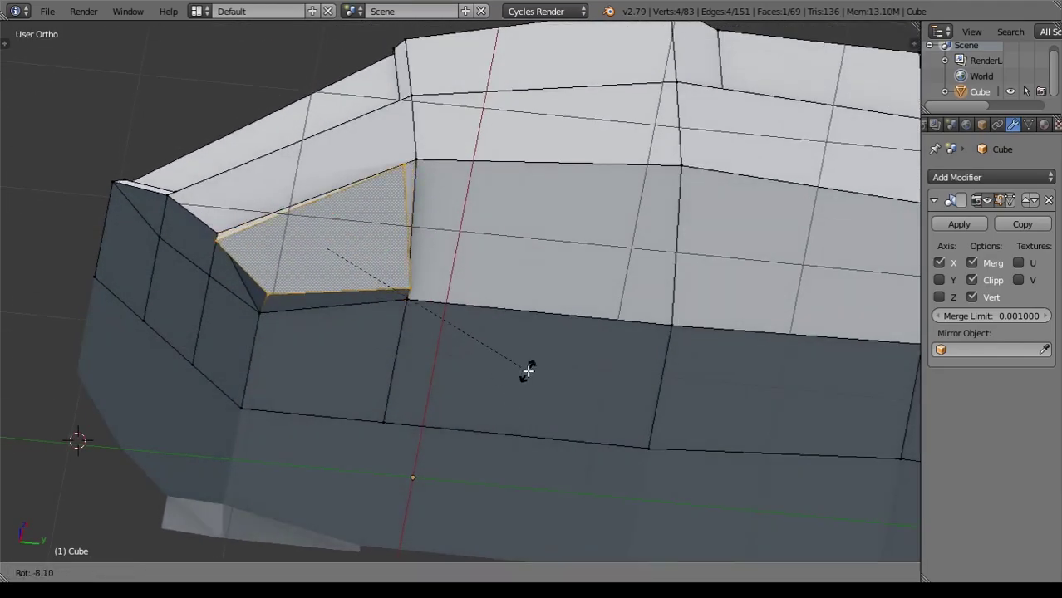
{"action": "key", "text": "Escape"}
{"action": "mouse_move", "coordinate": [528, 433]}
{"action": "middle_mouse_down"}
{"action": "mouse_move", "coordinate": [526, 403]}
{"action": "mouse_move", "coordinate": [517, 444]}
{"action": "mouse_move", "coordinate": [569, 435]}
{"action": "middle_mouse_up"}
{"action": "key", "text": "ctrl+Tab"}
{"action": "left_click", "coordinate": [526, 463]}
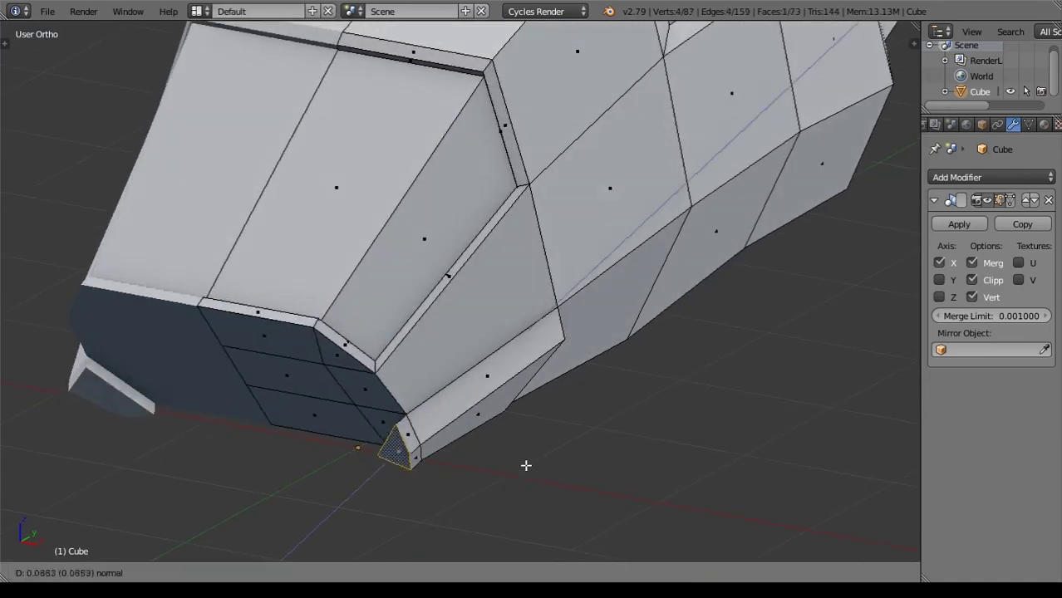
{"action": "mouse_move", "coordinate": [526, 465]}
{"action": "middle_mouse_down"}
{"action": "mouse_move", "coordinate": [422, 420]}
{"action": "mouse_move", "coordinate": [411, 341]}
{"action": "mouse_move", "coordinate": [538, 455]}
{"action": "mouse_move", "coordinate": [498, 430]}
{"action": "mouse_move", "coordinate": [280, 413]}
{"action": "middle_mouse_up"}
Select the narrow face on the left side and test a free rotation on it.
{"action": "key", "text": "ctrl+Tab"}
{"action": "right_click", "coordinate": [249, 349]}
{"action": "mouse_move", "coordinate": [249, 349]}
{"action": "middle_mouse_down"}
{"action": "mouse_move", "coordinate": [256, 469]}
{"action": "mouse_move", "coordinate": [636, 391]}
{"action": "mouse_move", "coordinate": [344, 421]}
{"action": "mouse_move", "coordinate": [440, 432]}
{"action": "middle_mouse_up"}
{"action": "key", "text": "r"}
{"action": "key", "text": "r"}
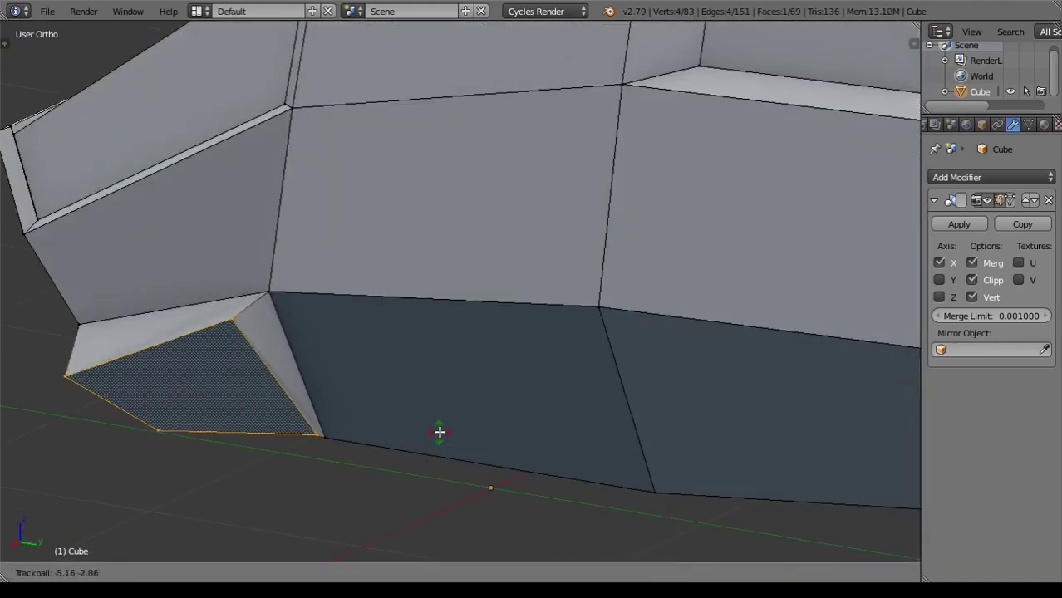
{"action": "right_click", "coordinate": [612, 487]}
{"action": "middle_click_drag", "start_coordinate": [613, 488], "coordinate": [546, 406]}
Extrude the narrow face into a new side strip, then move and scale it.
{"action": "key", "text": "ctrl+Tab"}
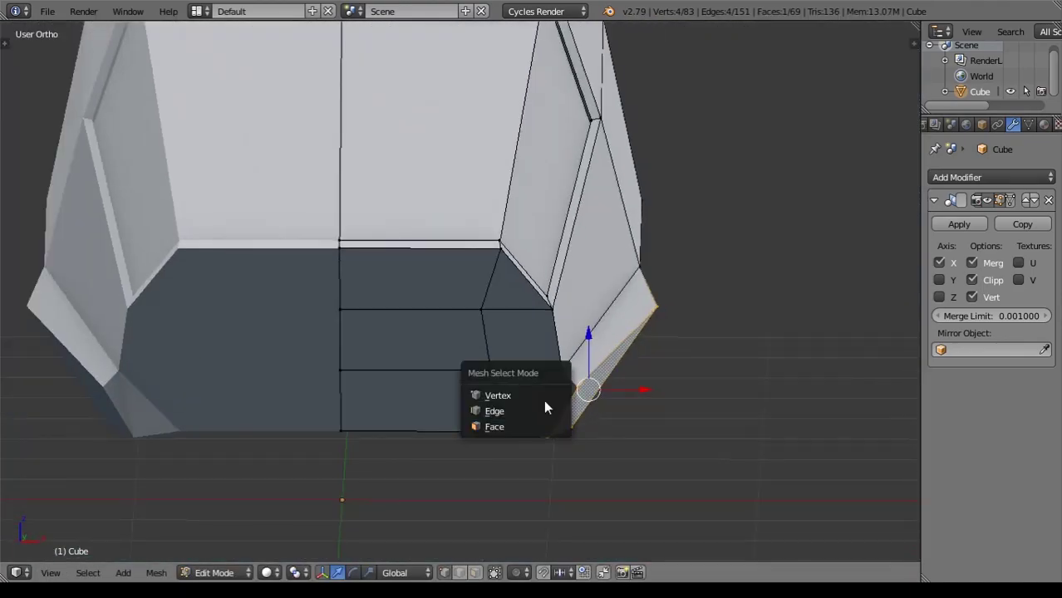
{"action": "key", "text": "e"}
{"action": "mouse_move", "coordinate": [637, 407]}
{"action": "middle_mouse_down"}
{"action": "mouse_move", "coordinate": [531, 384]}
{"action": "mouse_move", "coordinate": [429, 382]}
{"action": "middle_mouse_up"}
{"action": "left_click", "coordinate": [512, 399]}
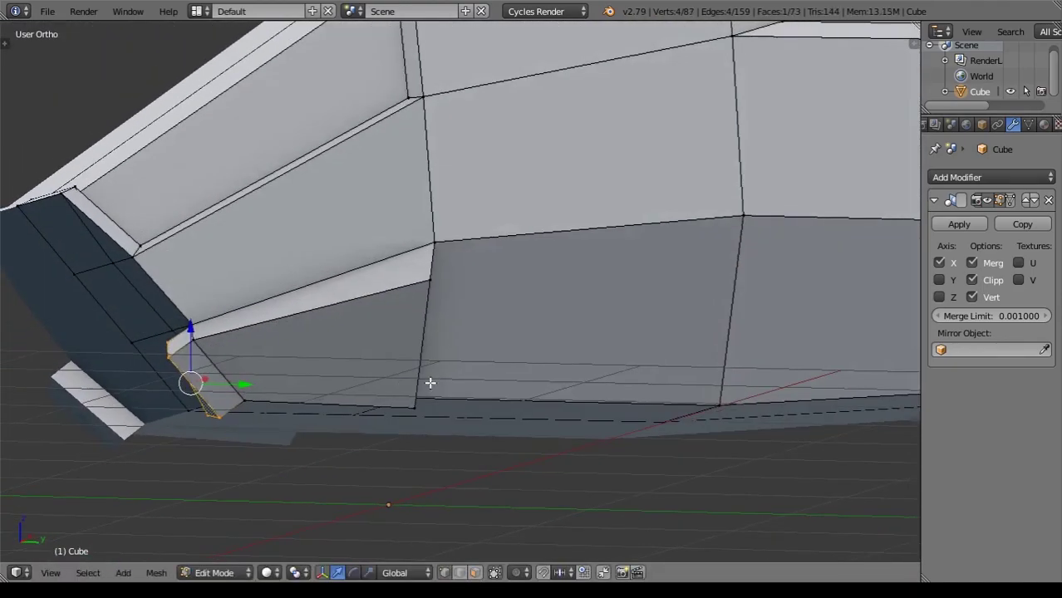
{"action": "scroll", "coordinate": [429, 382], "scroll_direction": "up", "scroll_amount": 2}
{"action": "key", "text": "g"}
{"action": "key", "text": "s"}
{"action": "left_click", "coordinate": [403, 378]}
In Front view, nudge the corner vertex up and out, then orbit to inspect the hull.
{"action": "key", "text": "KP_3"}
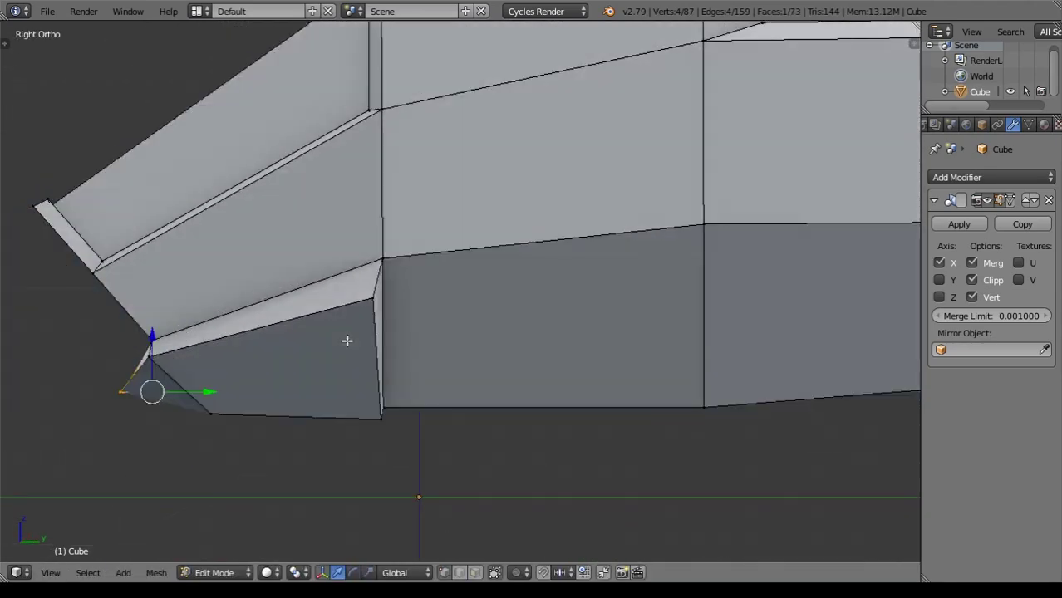
{"action": "key", "text": "KP_1"}
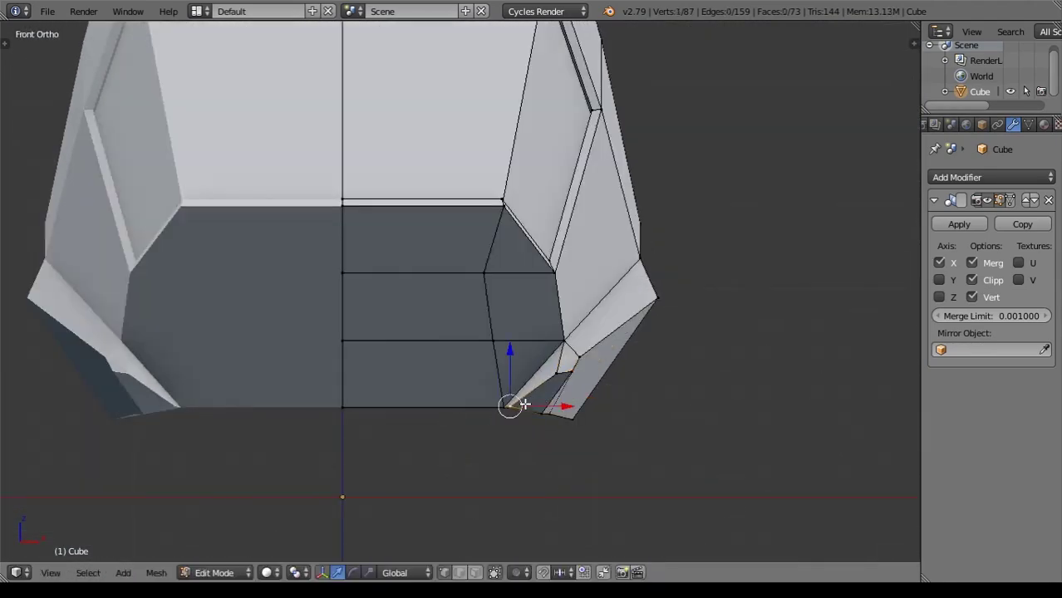
{"action": "key", "text": "g"}
{"action": "left_click", "coordinate": [571, 369]}
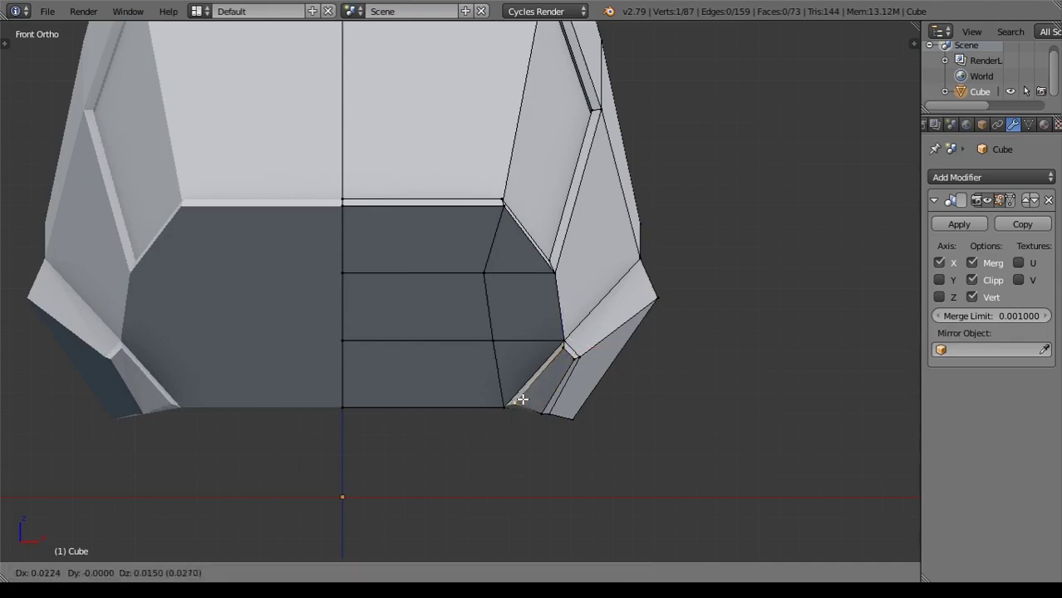
{"action": "left_click", "coordinate": [521, 400]}
{"action": "middle_click_drag", "start_coordinate": [521, 400], "coordinate": [443, 399]}
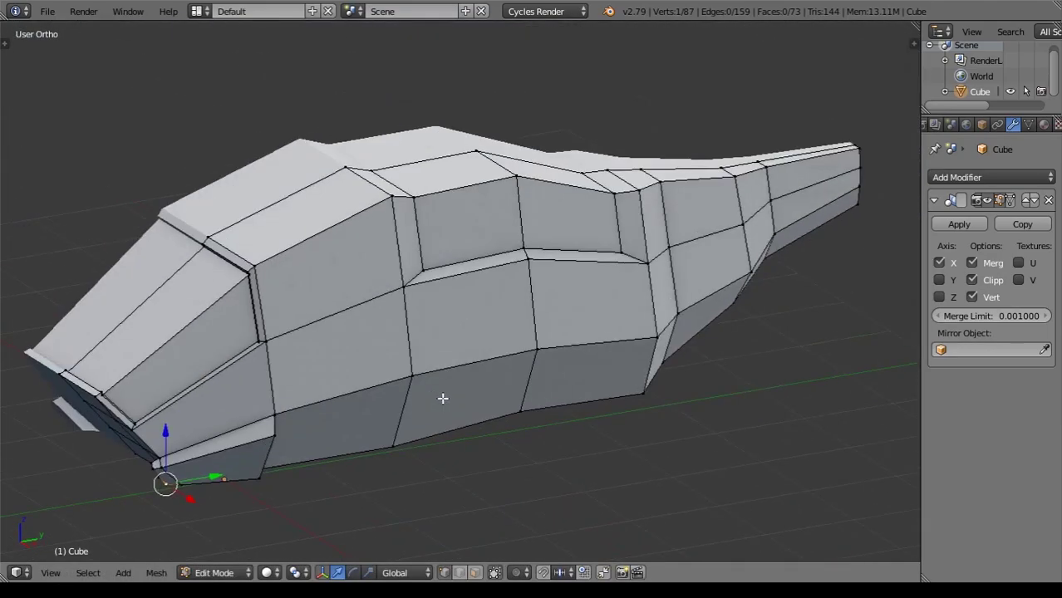
{"action": "mouse_move", "coordinate": [696, 290]}
{"action": "middle_mouse_down"}
{"action": "mouse_move", "coordinate": [623, 289]}
{"action": "mouse_move", "coordinate": [673, 268]}
{"action": "mouse_move", "coordinate": [571, 236]}
{"action": "mouse_move", "coordinate": [406, 283]}
{"action": "middle_mouse_up"}
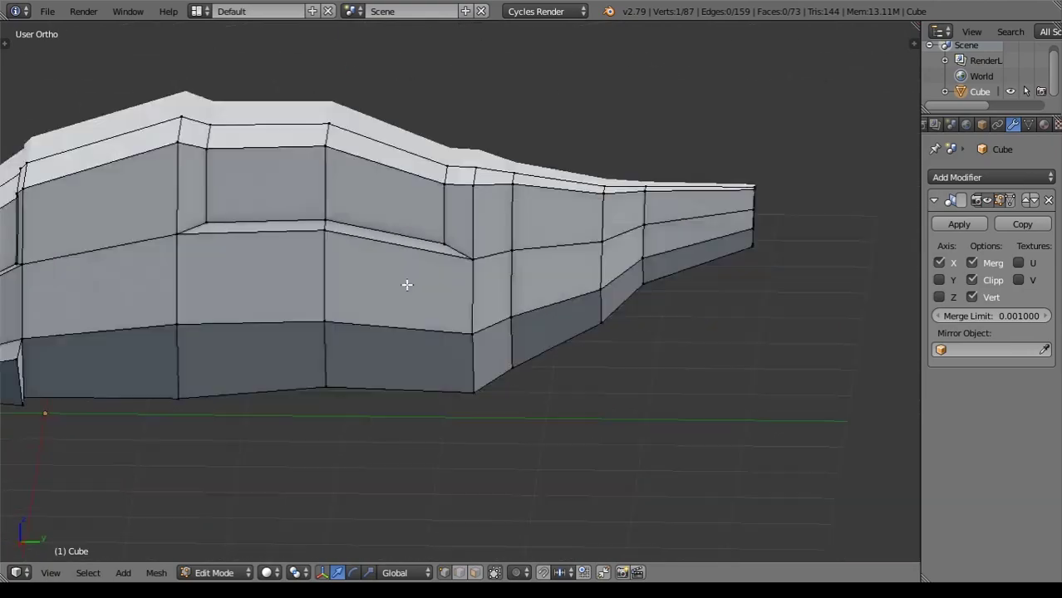
{"action": "key", "text": "ctrl+Tab"}
Select a face on the body's side and extrude the first shoulder step outward.
{"action": "left_click", "coordinate": [313, 329]}
{"action": "right_click", "coordinate": [312, 329]}
{"action": "key", "text": "e"}
{"action": "middle_click_drag", "start_coordinate": [500, 348], "coordinate": [430, 334]}
{"action": "key", "text": "KP_1"}
{"action": "key", "text": "e"}
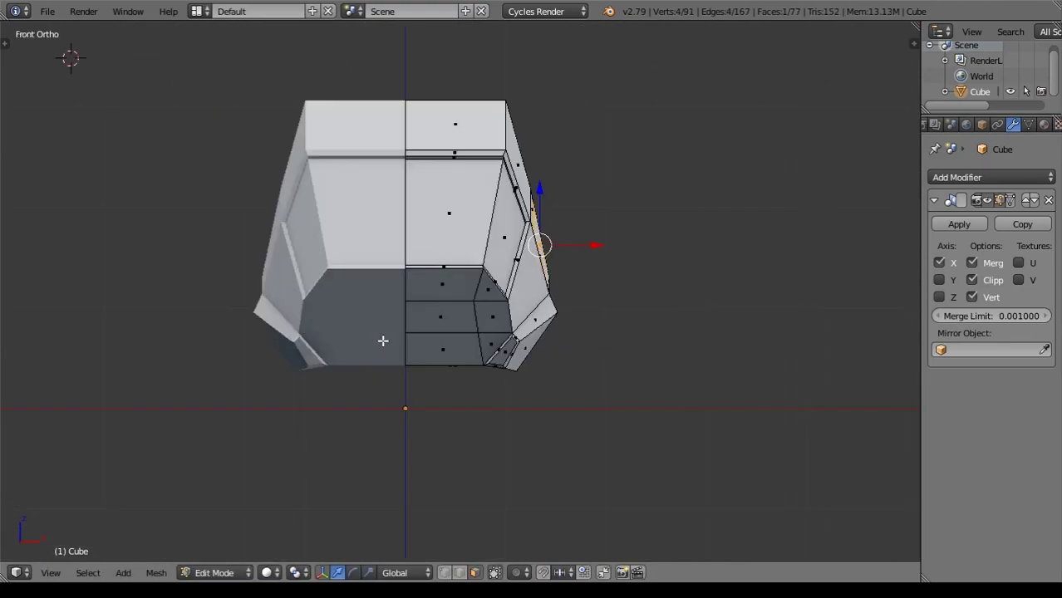
{"action": "left_click", "coordinate": [652, 294]}
Extrude a second step and scale its end face down to about 0.6.
{"action": "scroll", "coordinate": [538, 358], "scroll_direction": "up", "scroll_amount": 2}
{"action": "scroll", "coordinate": [534, 334], "scroll_direction": "up", "scroll_amount": 2}
{"action": "key", "text": "KP_6"}
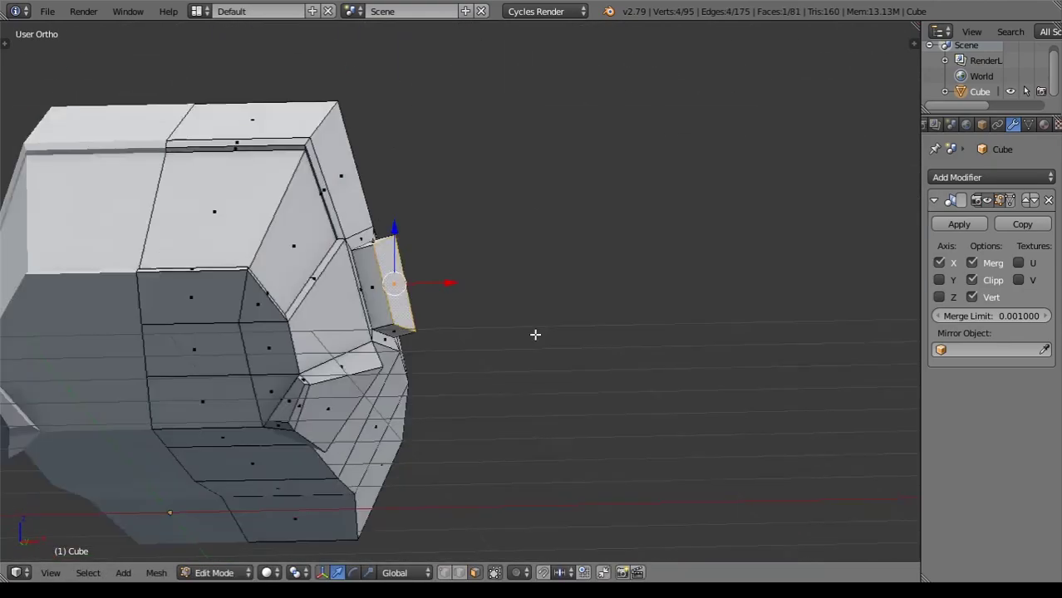
{"action": "key", "text": "e"}
{"action": "key", "text": "s"}
{"action": "mouse_move", "coordinate": [555, 332]}
{"action": "middle_mouse_down"}
{"action": "mouse_move", "coordinate": [408, 369]}
{"action": "mouse_move", "coordinate": [562, 372]}
{"action": "middle_mouse_up"}
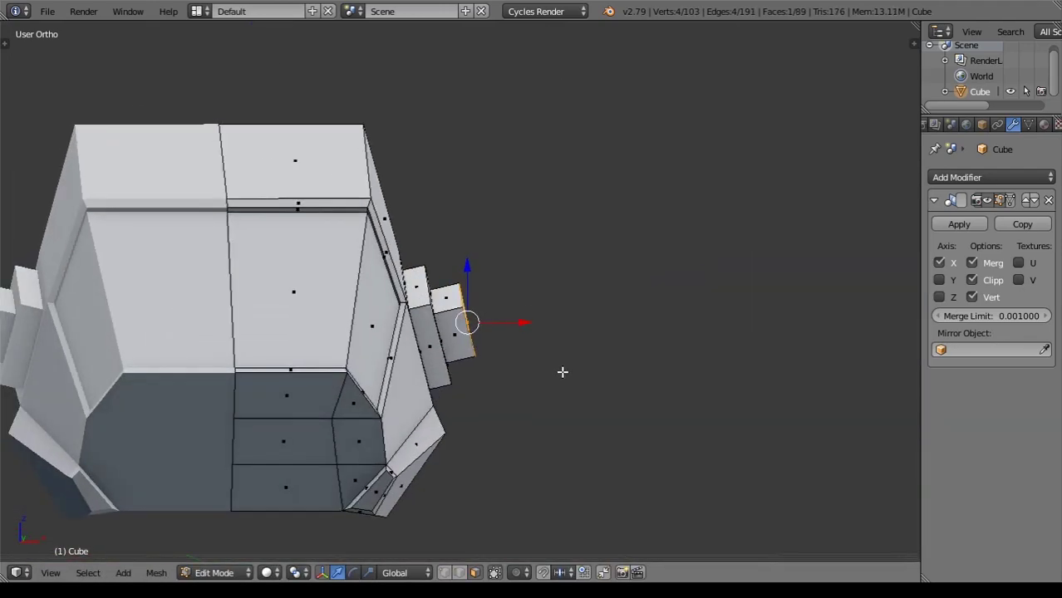
{"action": "left_click", "coordinate": [654, 453]}
Extrude another step ending in an enlarged end plate and inspect the joint.
{"action": "scroll", "coordinate": [575, 330], "scroll_direction": "down", "scroll_amount": 4}
{"action": "key", "text": "KP_1"}
{"action": "scroll", "coordinate": [581, 332], "scroll_direction": "up", "scroll_amount": 4}
{"action": "key", "text": "KP_6"}
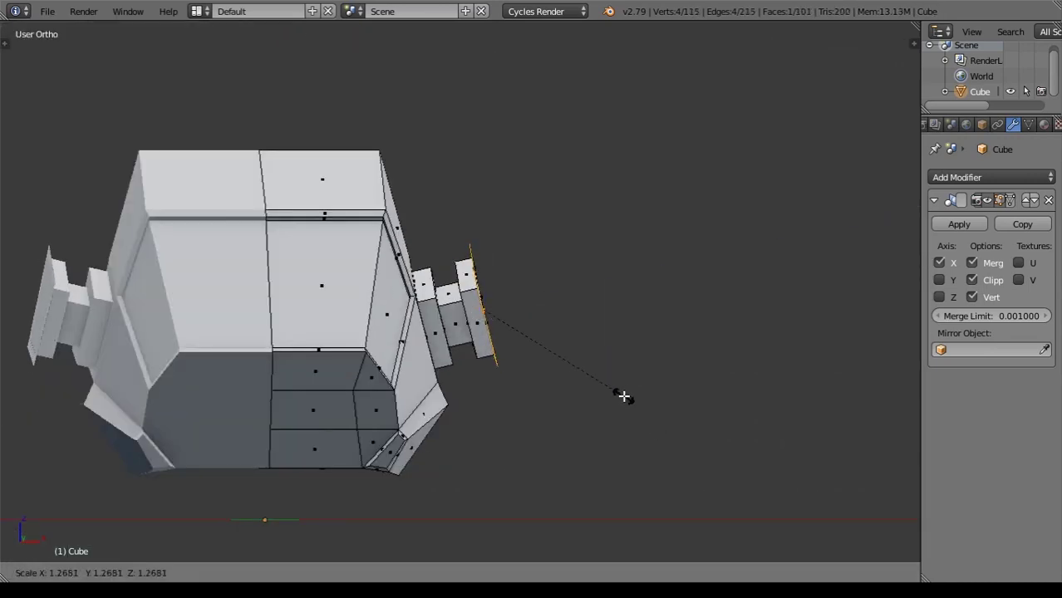
{"action": "left_click", "coordinate": [655, 408]}
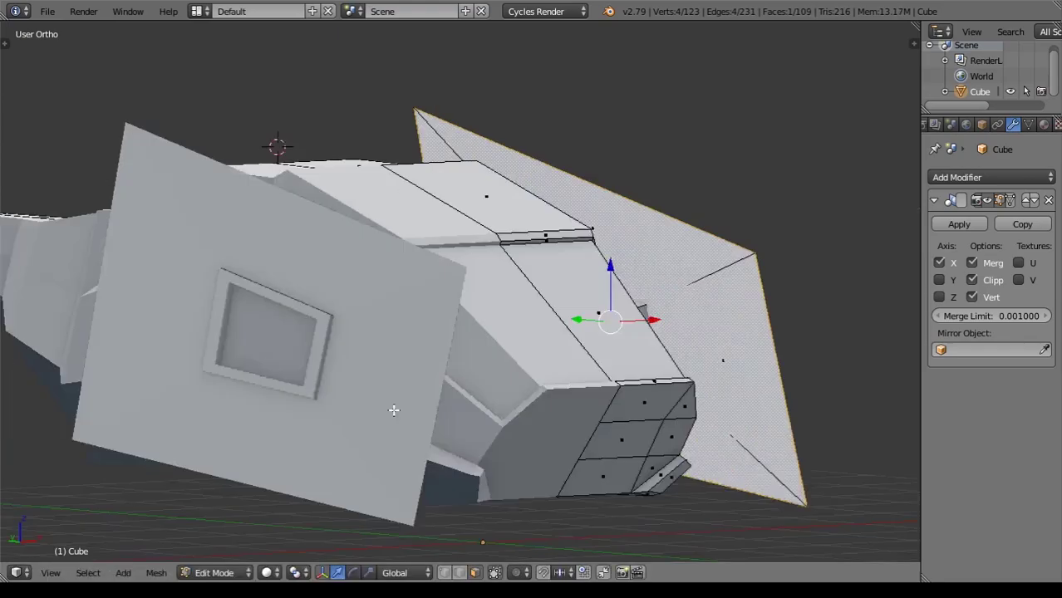
{"action": "middle_click_drag", "start_coordinate": [604, 307], "coordinate": [336, 406]}
{"action": "scroll", "coordinate": [541, 347], "scroll_direction": "up", "scroll_amount": 3}
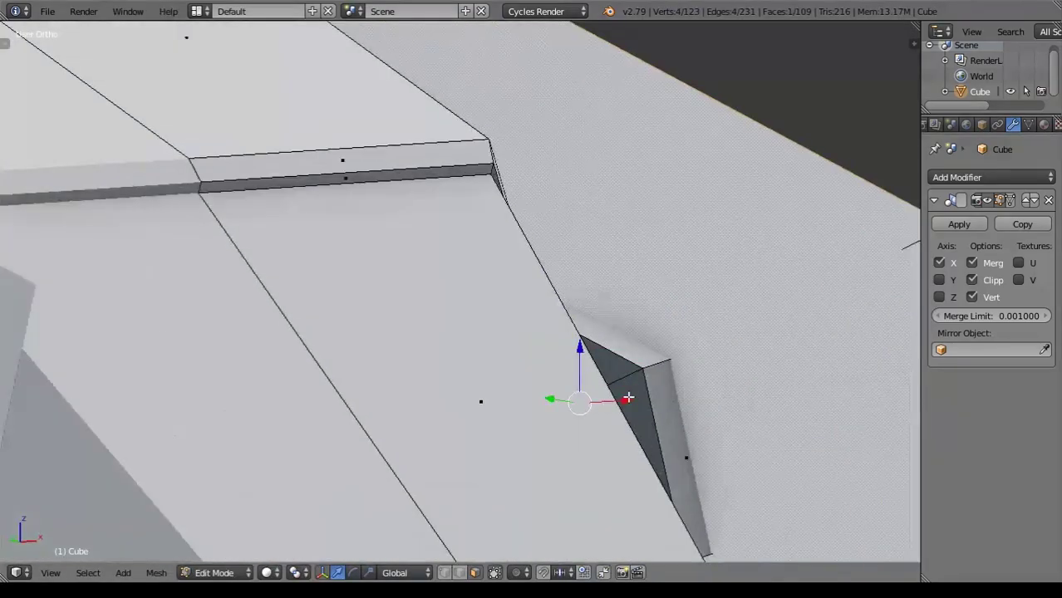
{"action": "middle_click_drag", "start_coordinate": [479, 400], "coordinate": [556, 372]}
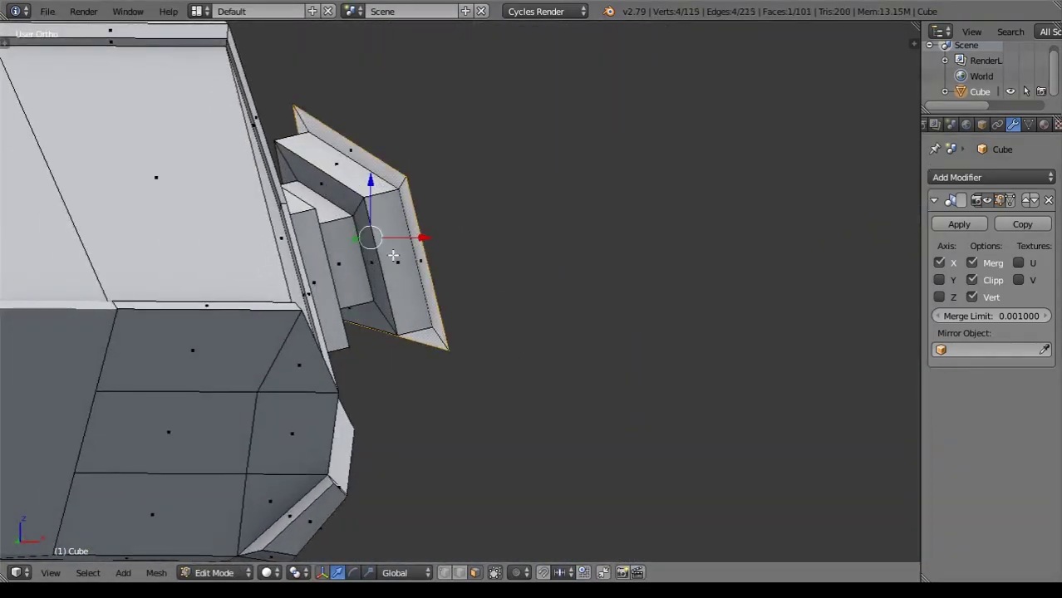
{"action": "mouse_move", "coordinate": [393, 256]}
{"action": "middle_mouse_down"}
{"action": "mouse_move", "coordinate": [511, 323]}
{"action": "mouse_move", "coordinate": [544, 326]}
{"action": "middle_mouse_up"}
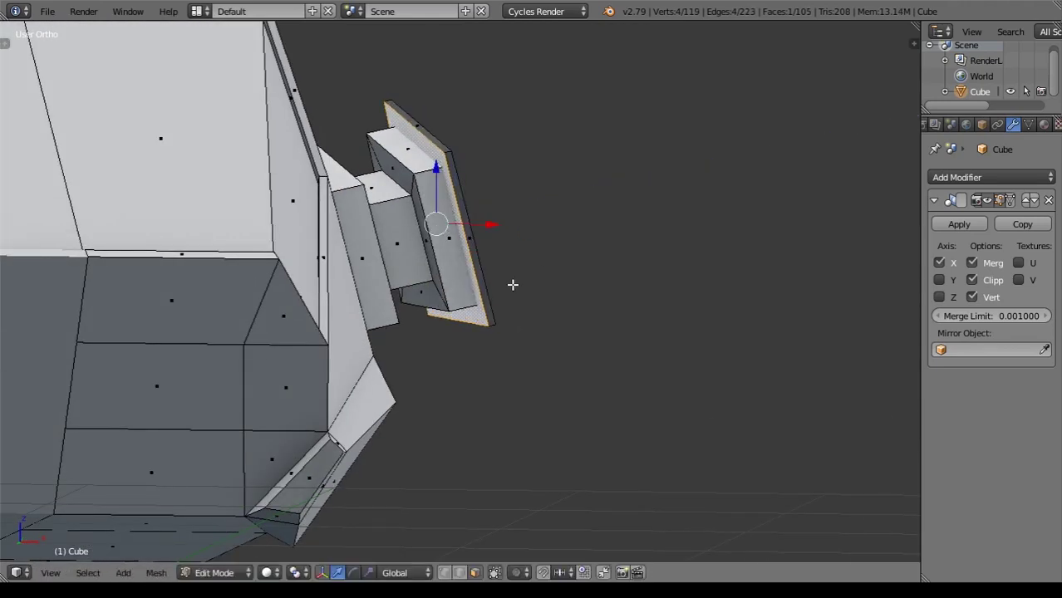
Extrude the end face once more and select all of the plate's corners.
{"action": "key", "text": "e"}
{"action": "left_click", "coordinate": [743, 395]}
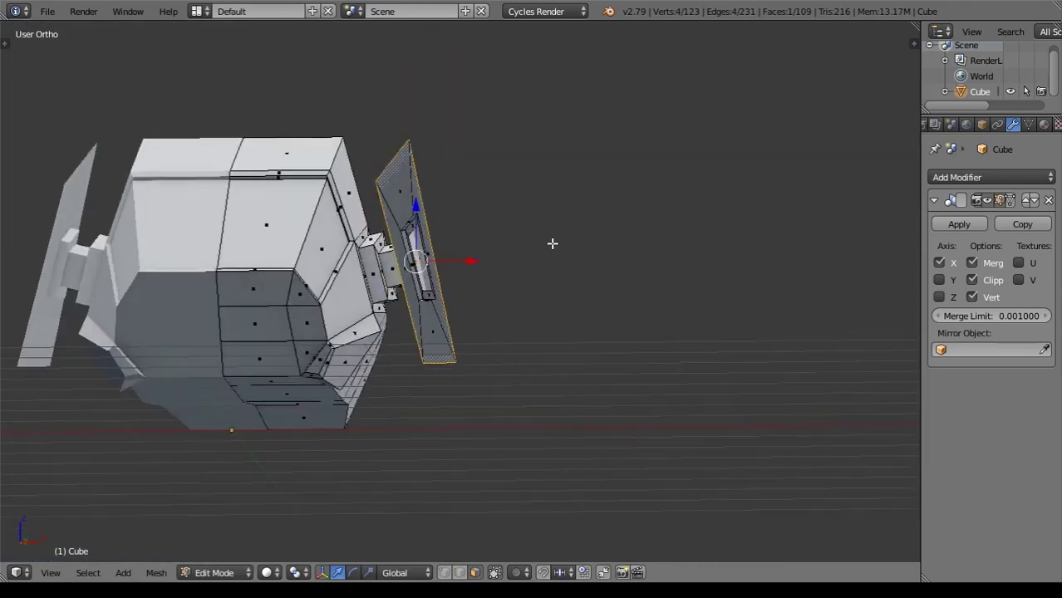
{"action": "middle_click_drag", "start_coordinate": [551, 242], "coordinate": [521, 254]}
{"action": "key", "text": "KP_1"}
{"action": "middle_click_drag", "start_coordinate": [403, 515], "coordinate": [527, 296]}
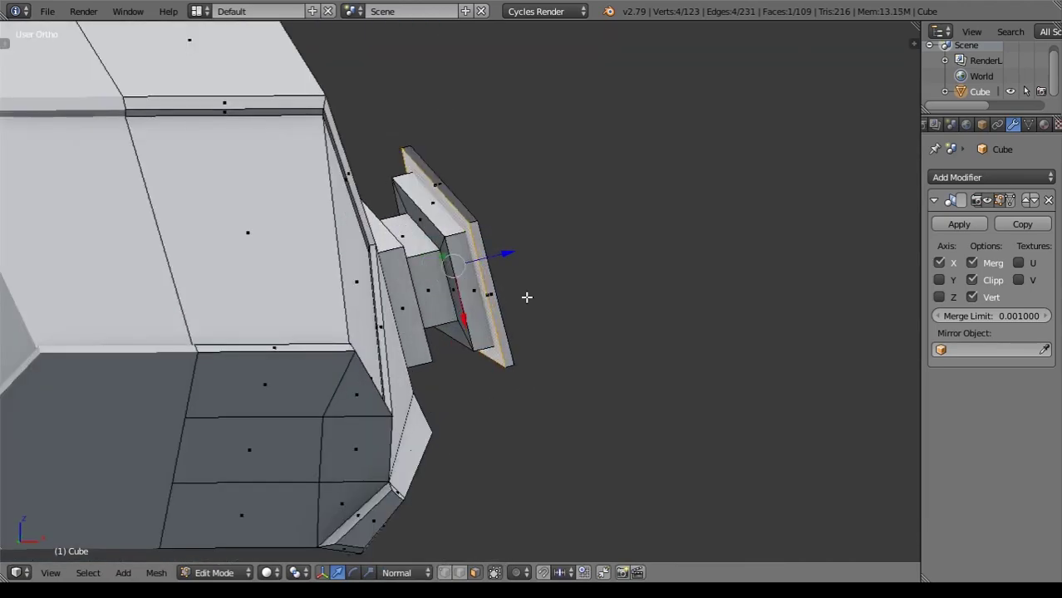
{"action": "scroll", "coordinate": [707, 433], "scroll_direction": "down", "scroll_amount": 5}
{"action": "mouse_move", "coordinate": [707, 433]}
{"action": "middle_mouse_down"}
{"action": "mouse_move", "coordinate": [535, 429]}
{"action": "mouse_move", "coordinate": [510, 303]}
{"action": "middle_mouse_up"}
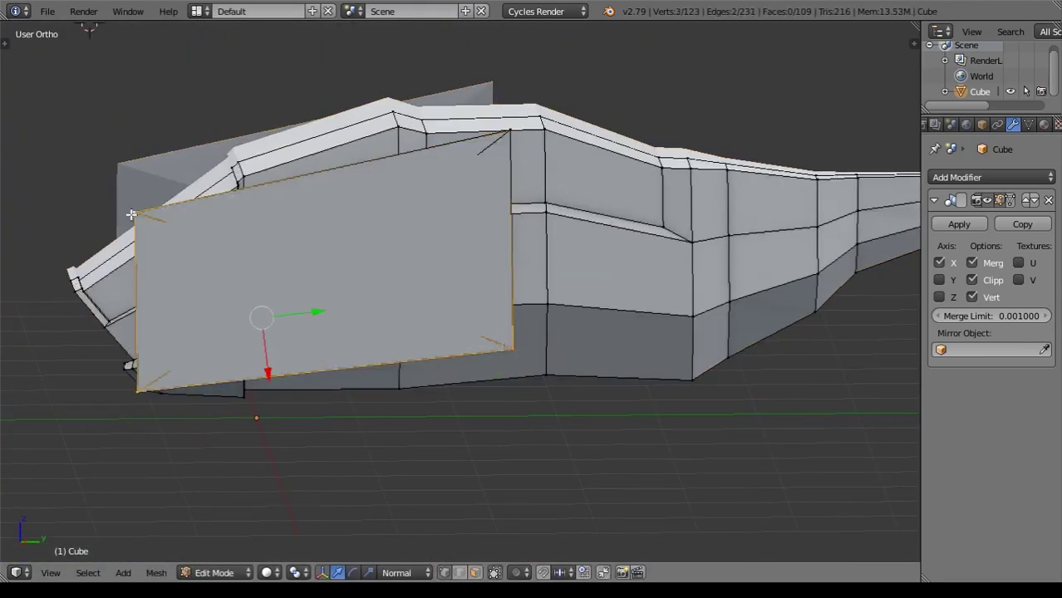
{"action": "left_click", "coordinate": [501, 135], "text": "shift"}
{"action": "key", "text": "KP_3"}
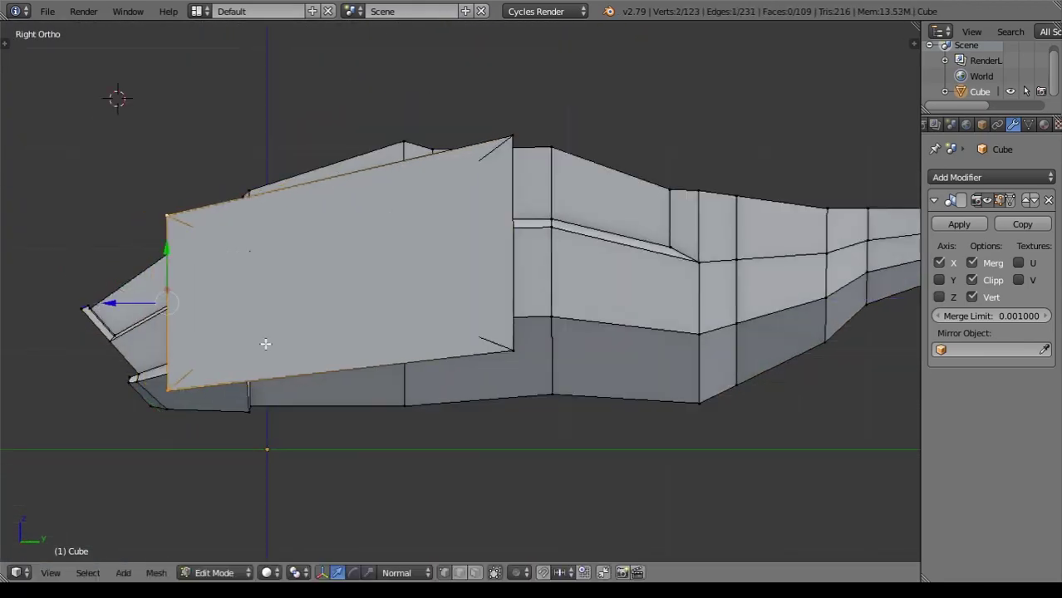
{"action": "mouse_move", "coordinate": [265, 343]}
{"action": "middle_mouse_down"}
{"action": "mouse_move", "coordinate": [481, 415]}
{"action": "mouse_move", "coordinate": [517, 415]}
{"action": "mouse_move", "coordinate": [465, 202]}
{"action": "middle_mouse_up"}
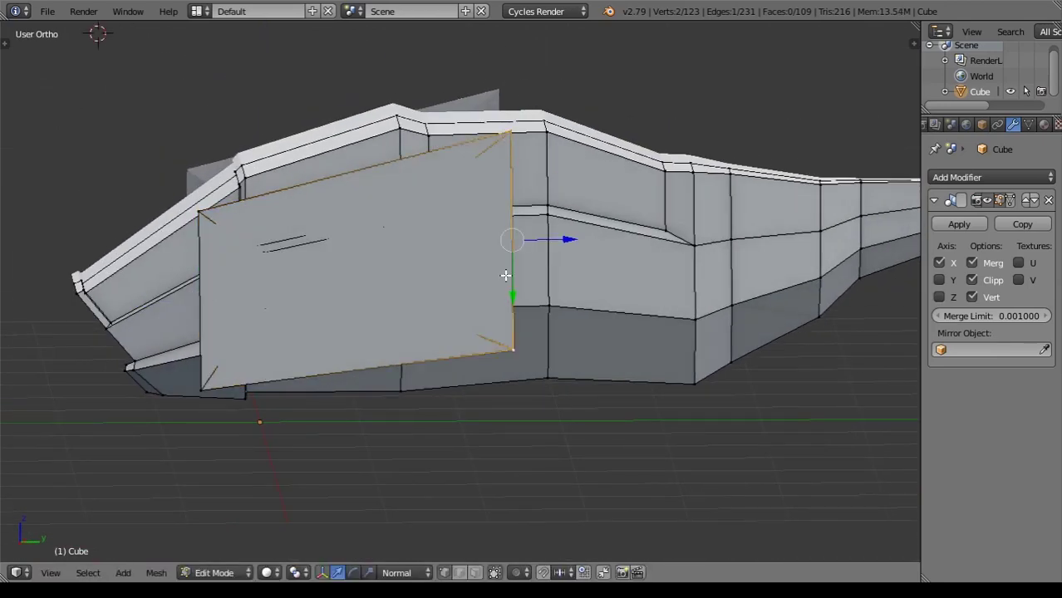
Thicken the end plate by extruding it along its normal and rotate it to tilt outward.
{"action": "key", "text": "KP_3"}
{"action": "key", "text": "e"}
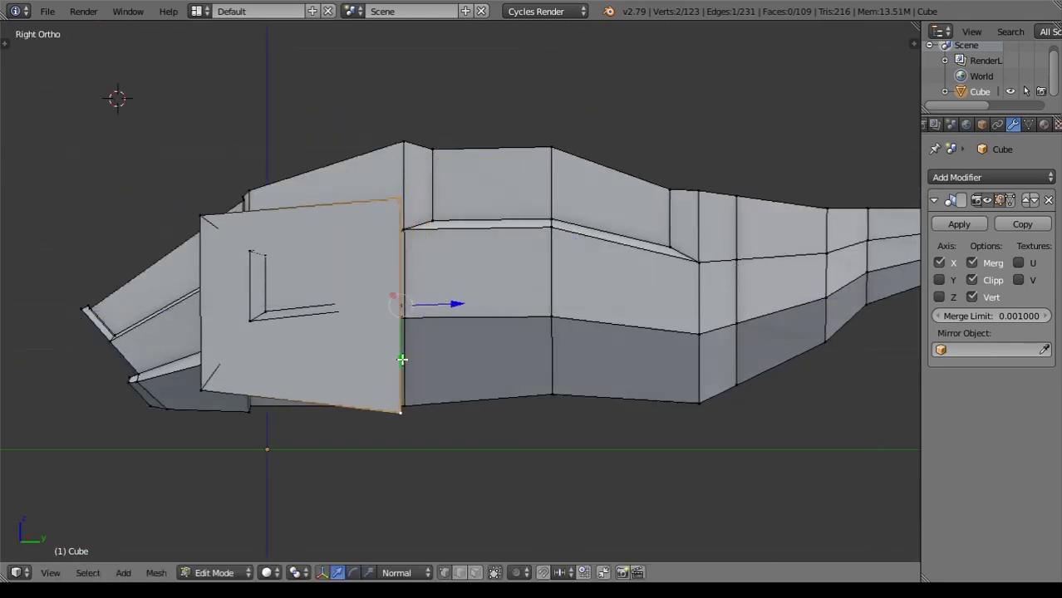
{"action": "left_click", "coordinate": [397, 339]}
{"action": "mouse_move", "coordinate": [397, 339]}
{"action": "middle_mouse_down"}
{"action": "mouse_move", "coordinate": [306, 386]}
{"action": "mouse_move", "coordinate": [640, 396]}
{"action": "mouse_move", "coordinate": [483, 372]}
{"action": "middle_mouse_up"}
{"action": "key", "text": "KP_1"}
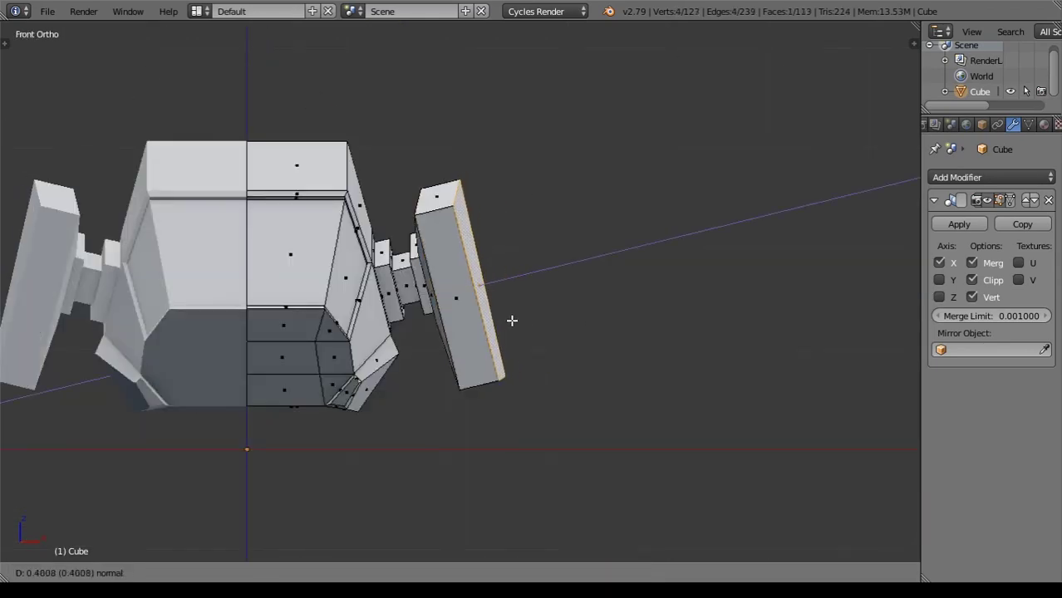
{"action": "right_click", "coordinate": [617, 310]}
{"action": "left_click", "coordinate": [405, 572]}
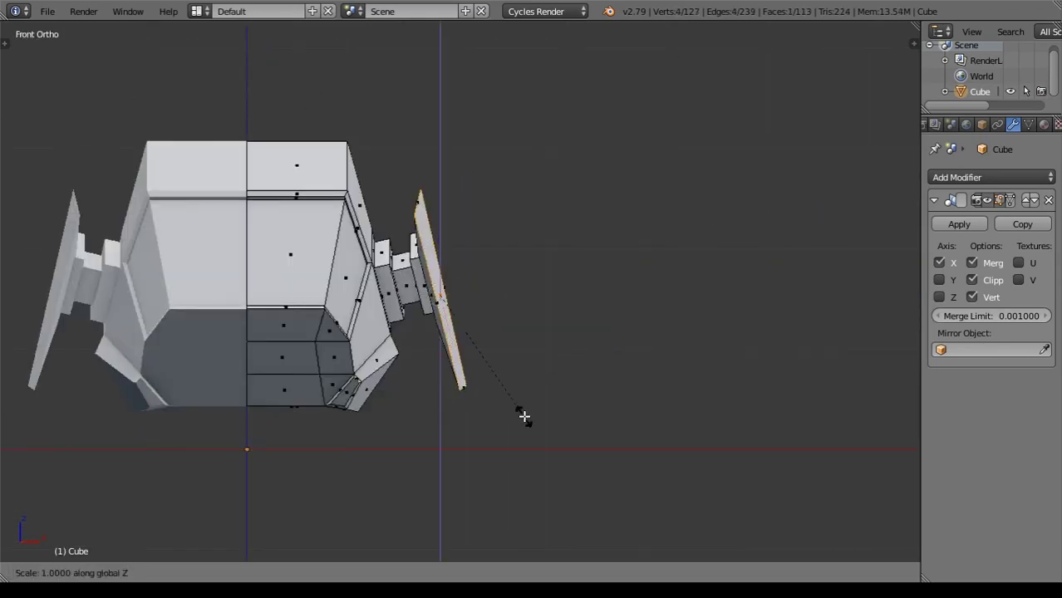
{"action": "key", "text": "r"}
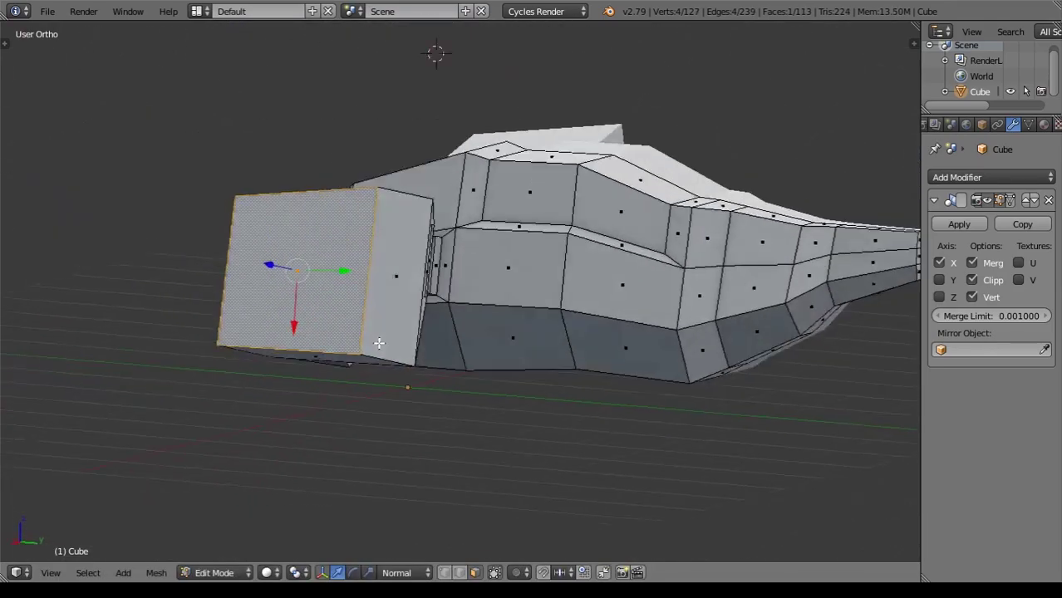
Confirm the extruded plate and stretch the new block along Y.
{"action": "mouse_move", "coordinate": [379, 343]}
{"action": "middle_mouse_down"}
{"action": "mouse_move", "coordinate": [598, 339]}
{"action": "mouse_move", "coordinate": [516, 282]}
{"action": "mouse_move", "coordinate": [421, 388]}
{"action": "middle_mouse_up"}
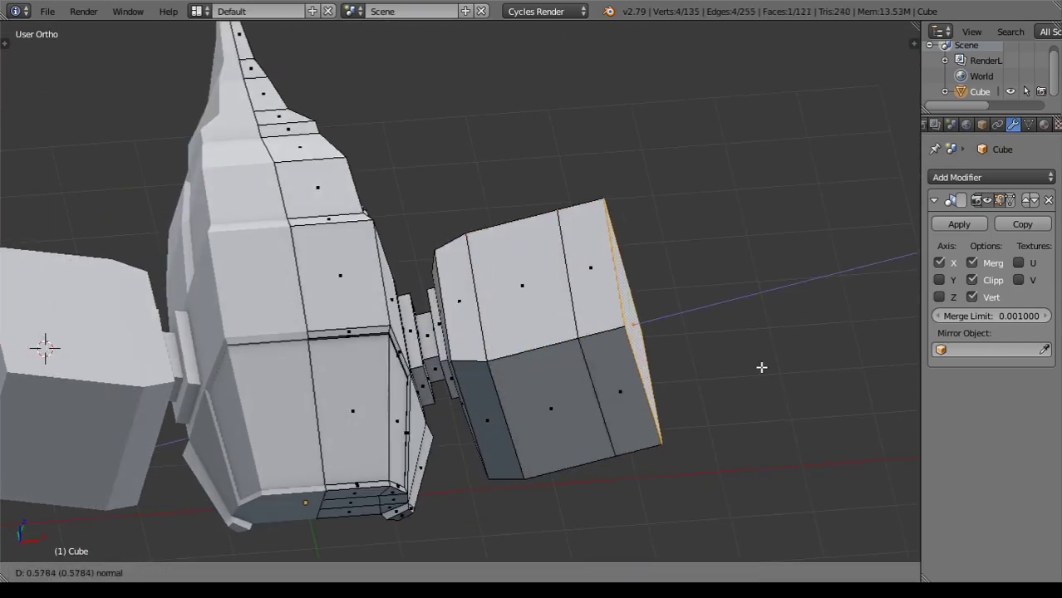
{"action": "left_click", "coordinate": [761, 367]}
{"action": "middle_click_drag", "start_coordinate": [761, 367], "coordinate": [679, 453]}
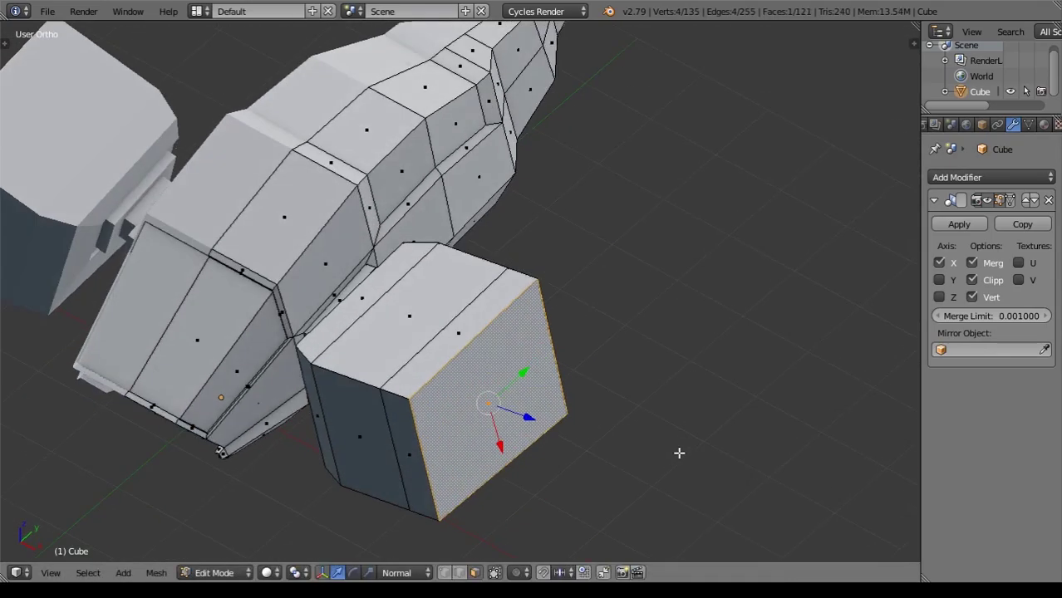
{"action": "left_click", "coordinate": [576, 398]}
{"action": "mouse_move", "coordinate": [576, 398]}
{"action": "middle_mouse_down"}
{"action": "mouse_move", "coordinate": [387, 180]}
{"action": "mouse_move", "coordinate": [422, 246]}
{"action": "mouse_move", "coordinate": [645, 147]}
{"action": "mouse_move", "coordinate": [462, 308]}
{"action": "mouse_move", "coordinate": [234, 209]}
{"action": "mouse_move", "coordinate": [346, 484]}
{"action": "mouse_move", "coordinate": [431, 320]}
{"action": "mouse_move", "coordinate": [503, 316]}
{"action": "mouse_move", "coordinate": [635, 451]}
{"action": "mouse_move", "coordinate": [623, 372]}
{"action": "mouse_move", "coordinate": [490, 416]}
{"action": "middle_mouse_up"}
{"action": "scroll", "coordinate": [387, 181], "scroll_direction": "up", "scroll_amount": 5}
Select a vertex on the block and extrude a new edge straight up.
{"action": "right_click", "coordinate": [387, 180]}
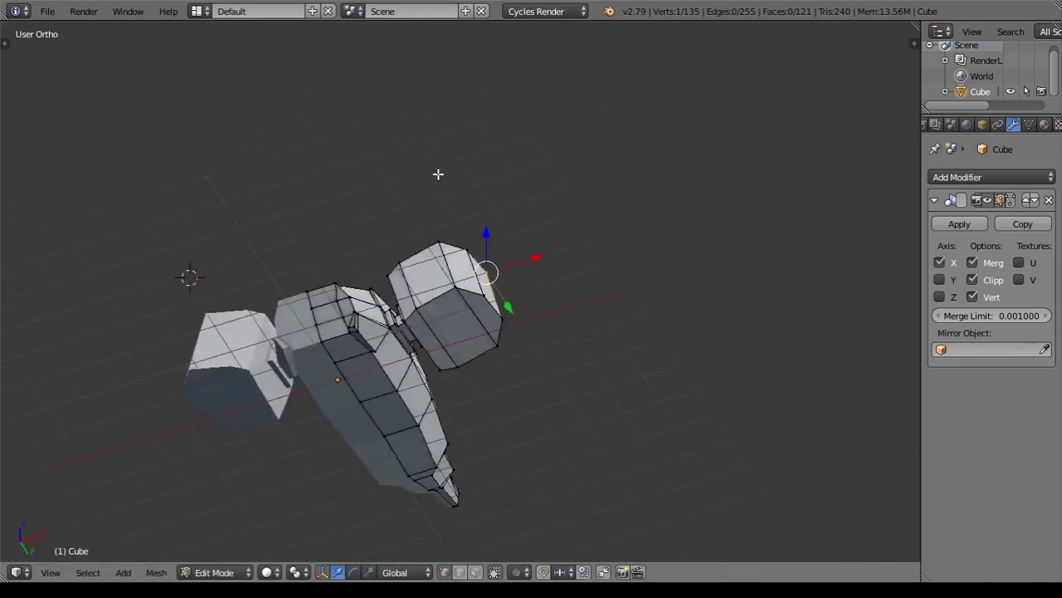
{"action": "middle_click_drag", "start_coordinate": [437, 174], "coordinate": [499, 249]}
{"action": "scroll", "coordinate": [501, 320], "scroll_direction": "up", "scroll_amount": 3}
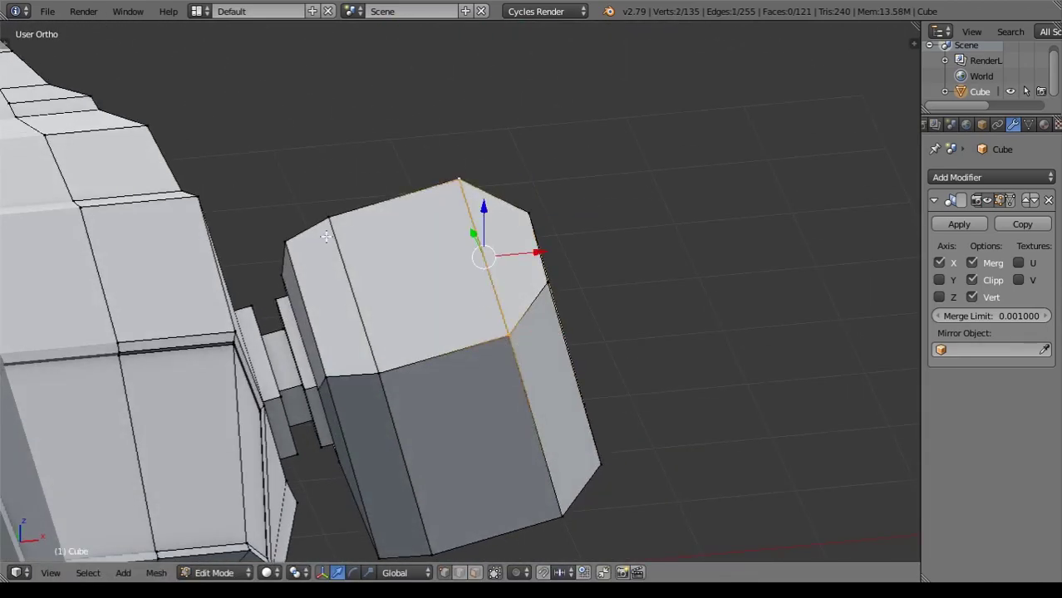
{"action": "key", "text": "KP_1"}
{"action": "key", "text": "e"}
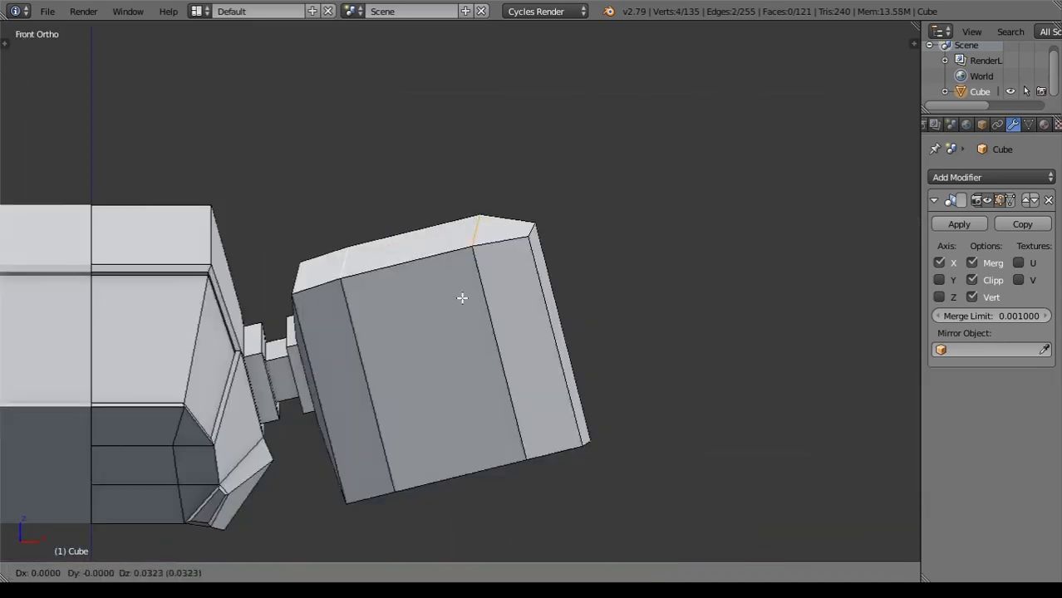
{"action": "left_click", "coordinate": [445, 258]}
{"action": "mouse_move", "coordinate": [444, 258]}
{"action": "middle_mouse_down"}
{"action": "mouse_move", "coordinate": [450, 328]}
{"action": "mouse_move", "coordinate": [512, 303]}
{"action": "mouse_move", "coordinate": [413, 309]}
{"action": "mouse_move", "coordinate": [532, 241]}
{"action": "mouse_move", "coordinate": [557, 279]}
{"action": "middle_mouse_up"}
Subdivide the block's selected edges after previewing a loop cut.
{"action": "key", "text": "ctrl+r"}
{"action": "key", "text": "Escape"}
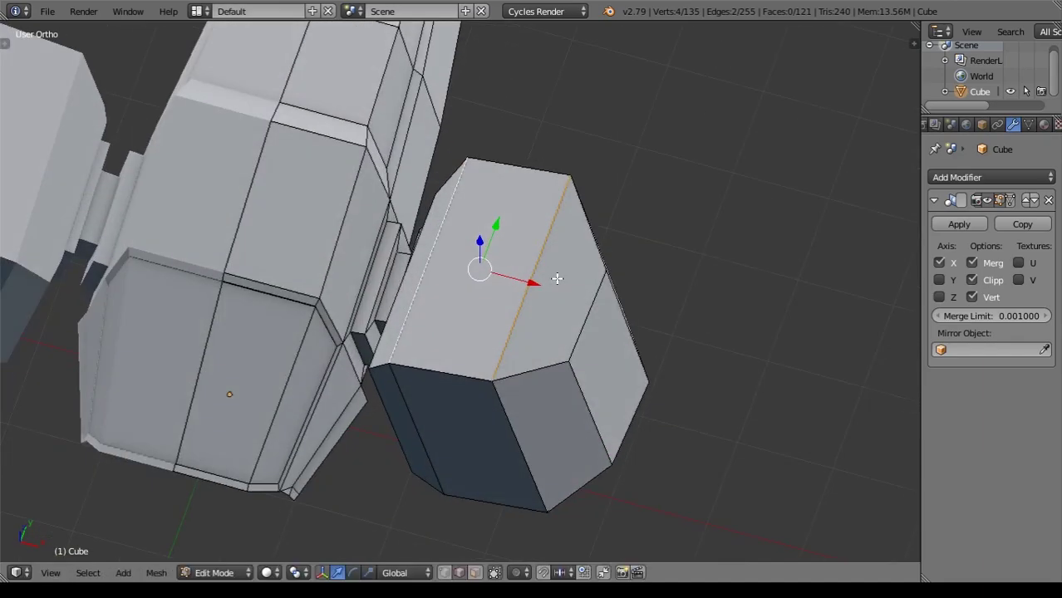
{"action": "left_click", "coordinate": [505, 213]}
{"action": "mouse_move", "coordinate": [506, 212]}
{"action": "middle_mouse_down"}
{"action": "mouse_move", "coordinate": [558, 226]}
{"action": "mouse_move", "coordinate": [518, 258]}
{"action": "middle_mouse_up"}
{"action": "key", "text": "KP_1"}
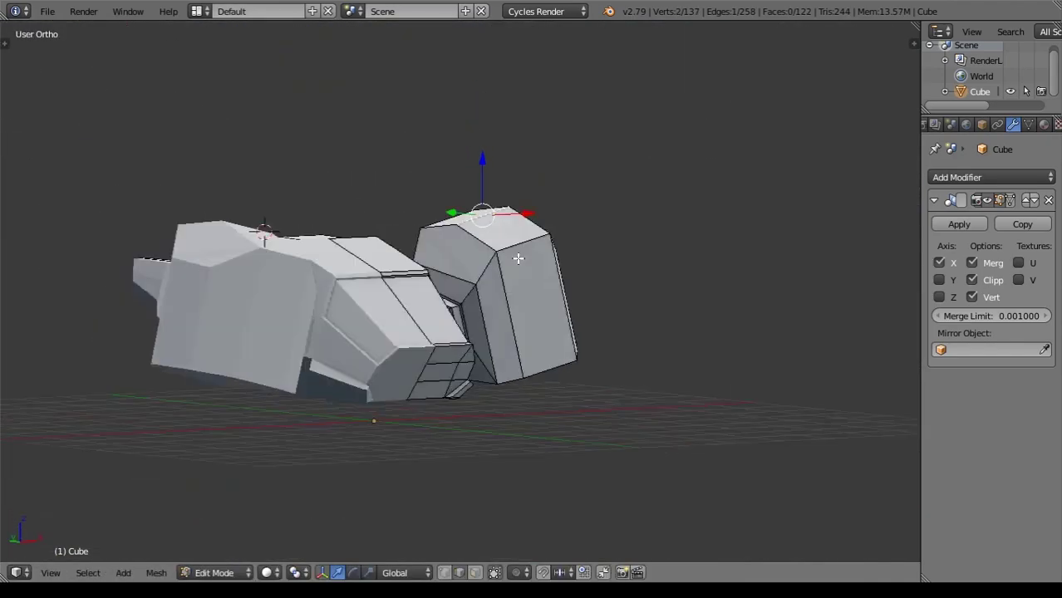
{"action": "mouse_move", "coordinate": [441, 255]}
{"action": "middle_mouse_down"}
{"action": "mouse_move", "coordinate": [486, 261]}
{"action": "mouse_move", "coordinate": [481, 275]}
{"action": "mouse_move", "coordinate": [582, 291]}
{"action": "middle_mouse_up"}
{"action": "scroll", "coordinate": [745, 306], "scroll_direction": "up", "scroll_amount": 3}
Extrude the pod's bottom face a short distance along its normal.
{"action": "middle_click_drag", "start_coordinate": [745, 306], "coordinate": [638, 277]}
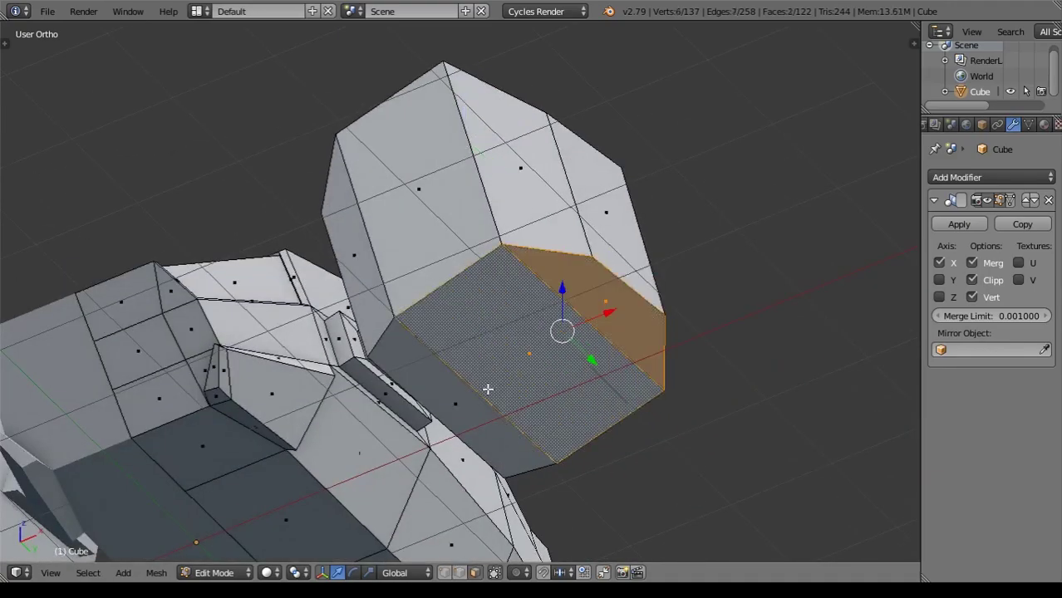
{"action": "key", "text": "KP_1"}
{"action": "scroll", "coordinate": [620, 458], "scroll_direction": "down", "scroll_amount": 3}
{"action": "key", "text": "e"}
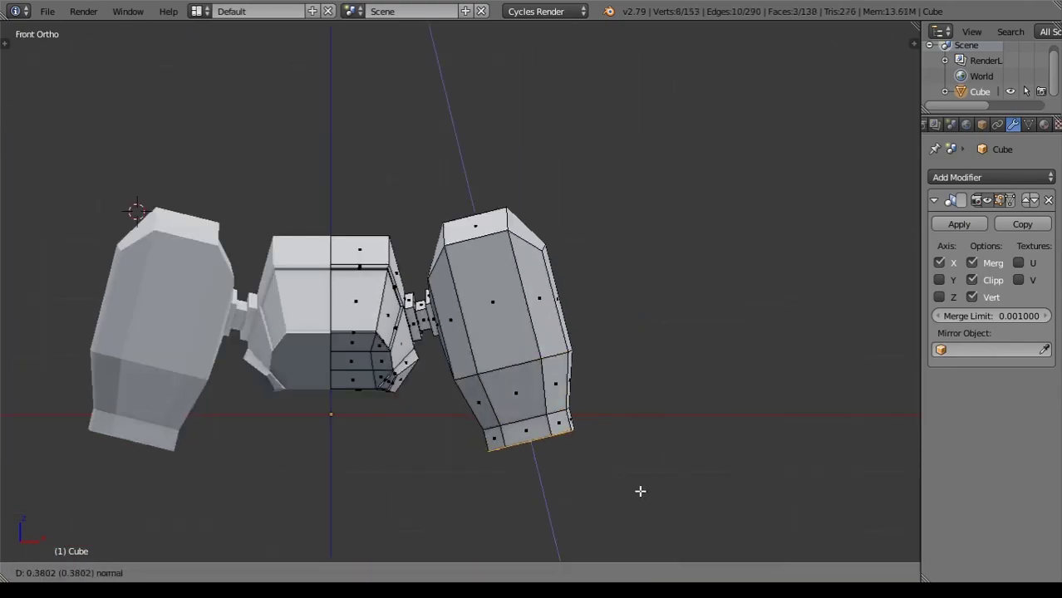
{"action": "scroll", "coordinate": [641, 459], "scroll_direction": "up", "scroll_amount": 2}
{"action": "key", "text": "e"}
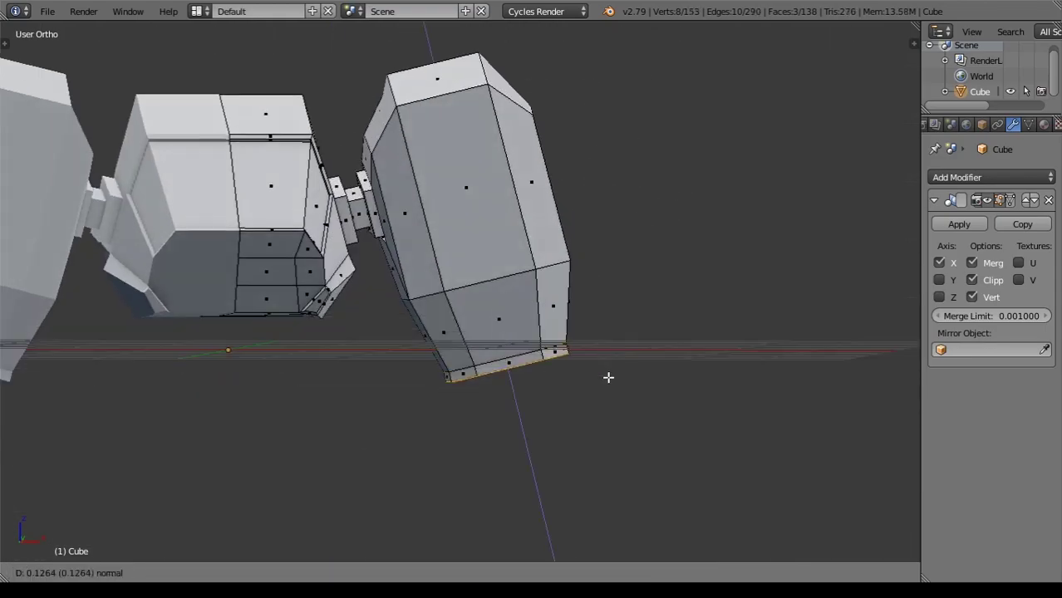
{"action": "left_click", "coordinate": [712, 432]}
Move the pod's lower edge to reshape its base.
{"action": "middle_click_drag", "start_coordinate": [712, 432], "coordinate": [586, 431]}
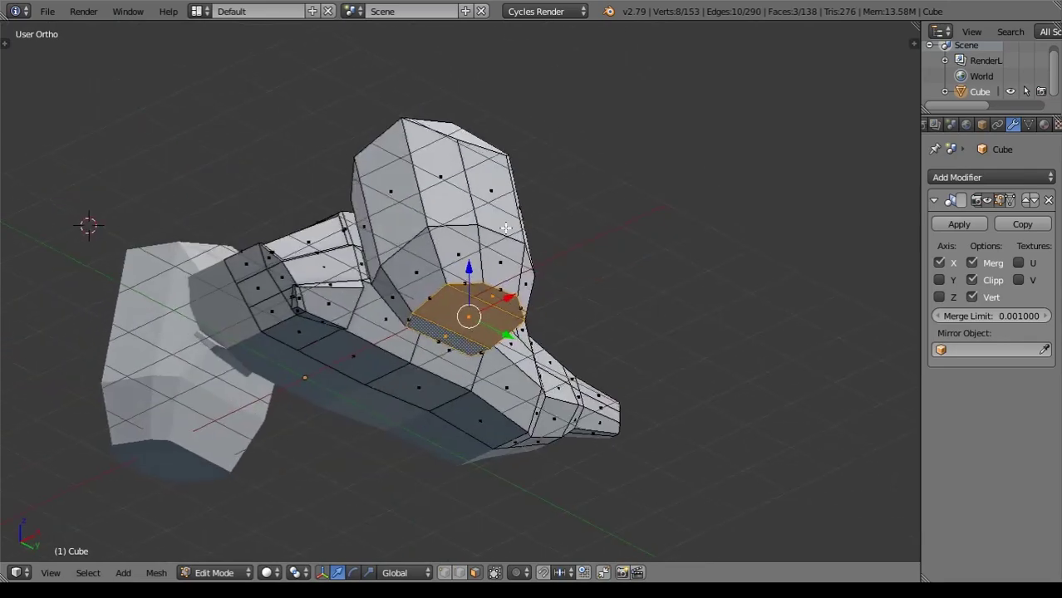
{"action": "middle_click_drag", "start_coordinate": [553, 391], "coordinate": [600, 333]}
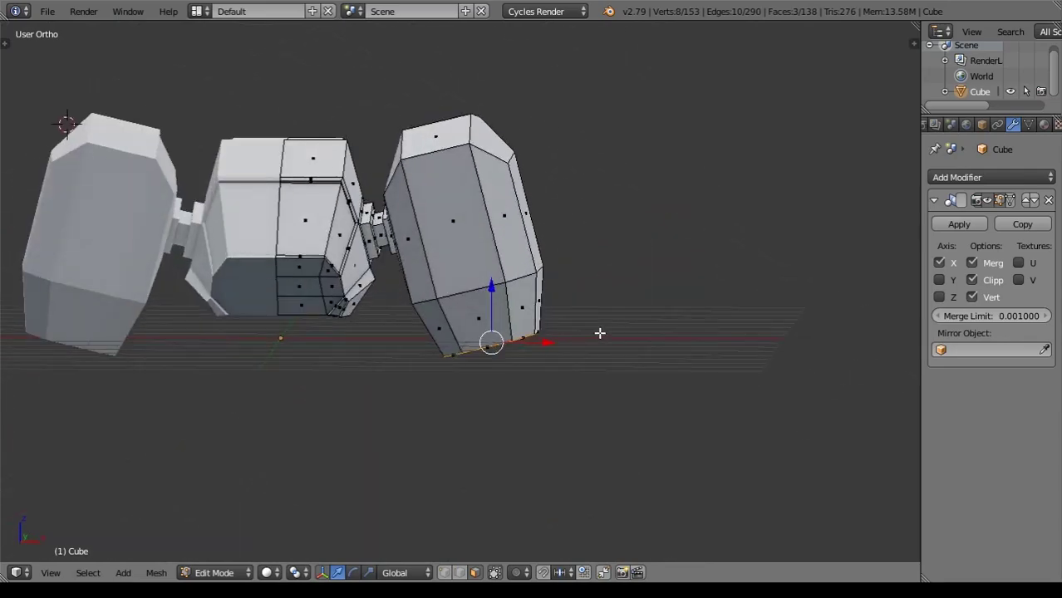
{"action": "left_click", "coordinate": [612, 438]}
{"action": "middle_click_drag", "start_coordinate": [612, 438], "coordinate": [516, 422]}
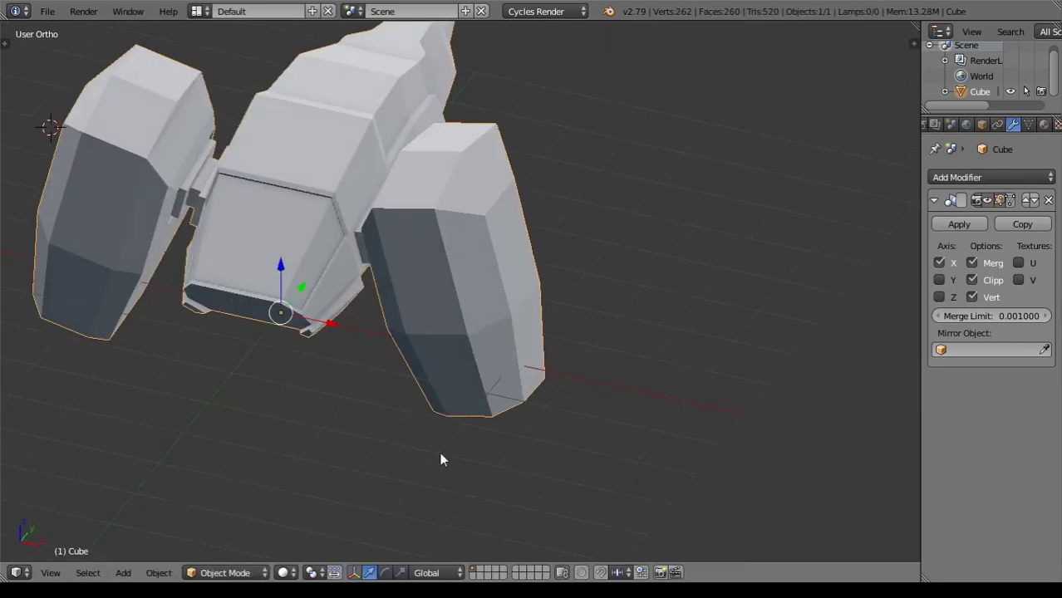
{"action": "scroll", "coordinate": [403, 284], "scroll_direction": "up", "scroll_amount": 2}
Extrude two columns of faces on the right pod along their normals.
{"action": "key", "text": "e"}
{"action": "right_click", "coordinate": [447, 148]}
{"action": "mouse_move", "coordinate": [446, 148]}
{"action": "middle_mouse_down"}
{"action": "mouse_move", "coordinate": [623, 168]}
{"action": "mouse_move", "coordinate": [560, 253]}
{"action": "mouse_move", "coordinate": [531, 315]}
{"action": "mouse_move", "coordinate": [525, 371]}
{"action": "mouse_move", "coordinate": [732, 350]}
{"action": "mouse_move", "coordinate": [644, 323]}
{"action": "middle_mouse_up"}
{"action": "left_click", "coordinate": [550, 226]}
{"action": "right_click", "coordinate": [532, 274]}
{"action": "left_click", "coordinate": [532, 373]}
Extrude a group of side faces on the right pod inward as an inset panel.
{"action": "scroll", "coordinate": [673, 394], "scroll_direction": "up", "scroll_amount": 4}
{"action": "middle_click_drag", "start_coordinate": [673, 395], "coordinate": [552, 231]}
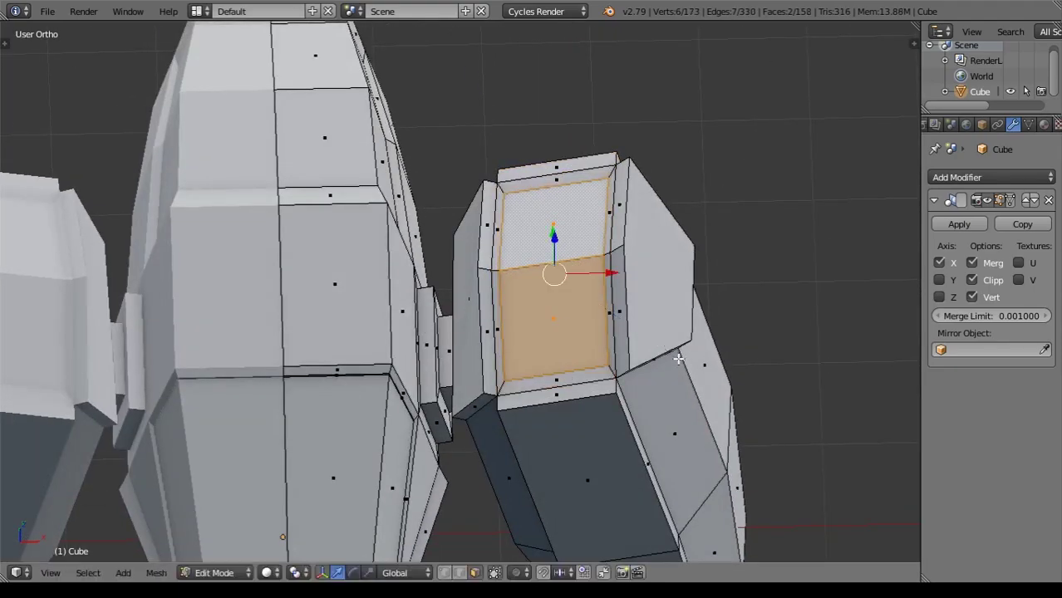
{"action": "mouse_move", "coordinate": [679, 359]}
{"action": "middle_mouse_down"}
{"action": "mouse_move", "coordinate": [675, 337]}
{"action": "mouse_move", "coordinate": [713, 338]}
{"action": "mouse_move", "coordinate": [695, 314]}
{"action": "mouse_move", "coordinate": [669, 446]}
{"action": "middle_mouse_up"}
{"action": "key", "text": "e"}
{"action": "left_click", "coordinate": [695, 314], "text": "shift"}
{"action": "key", "text": "e"}
{"action": "left_click", "coordinate": [649, 471]}
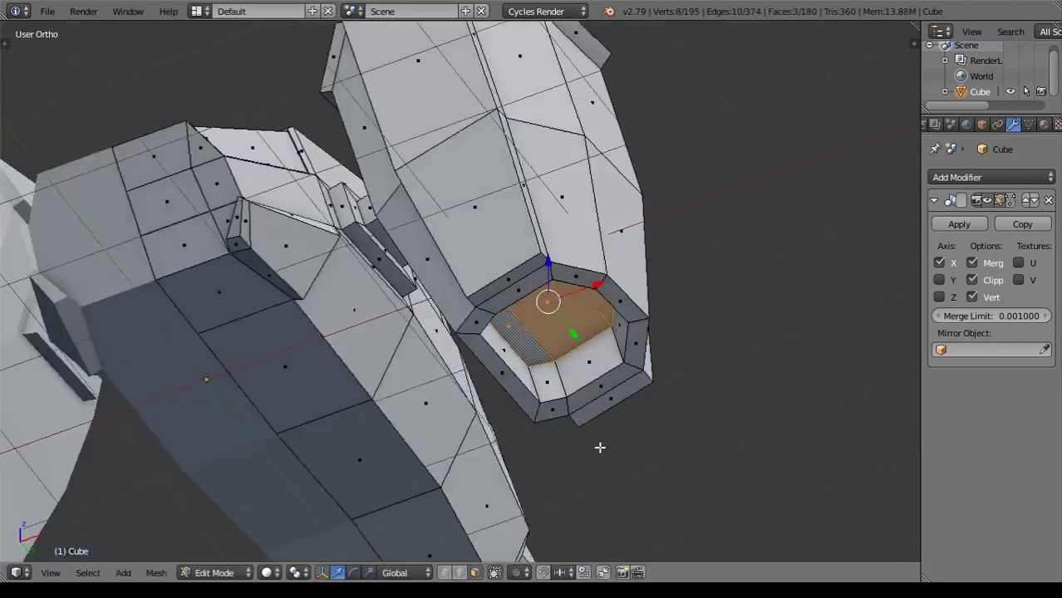
Extrude a pod face several times to form a recessed socket.
{"action": "key", "text": "a"}
{"action": "scroll", "coordinate": [590, 428], "scroll_direction": "down", "scroll_amount": 4}
{"action": "scroll", "coordinate": [583, 423], "scroll_direction": "up", "scroll_amount": 3}
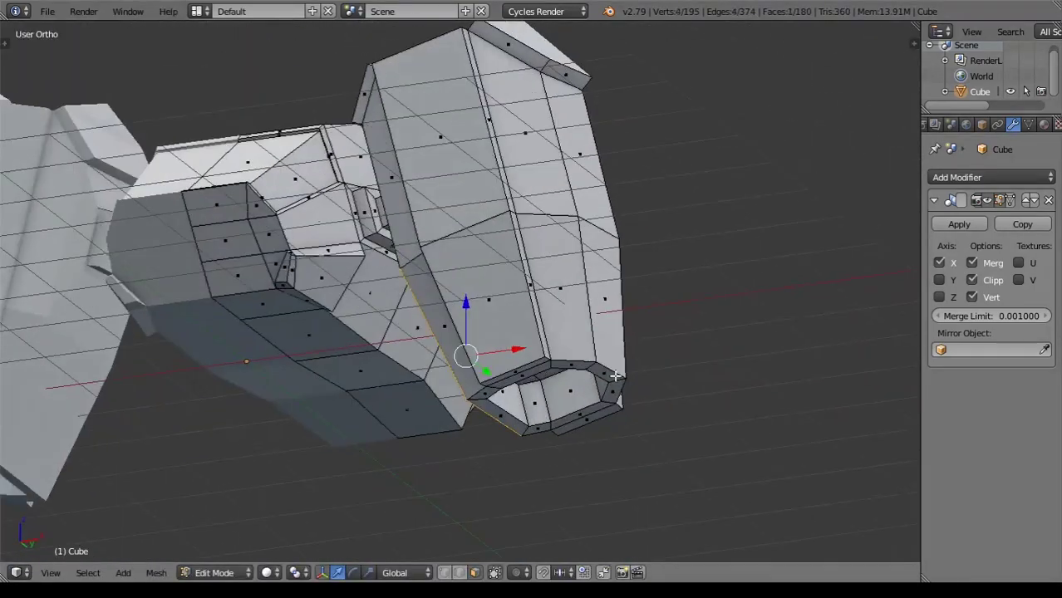
{"action": "left_click", "coordinate": [498, 357]}
{"action": "mouse_move", "coordinate": [658, 427]}
{"action": "middle_mouse_down"}
{"action": "mouse_move", "coordinate": [633, 354]}
{"action": "mouse_move", "coordinate": [646, 318]}
{"action": "middle_mouse_up"}
{"action": "key", "text": "e"}
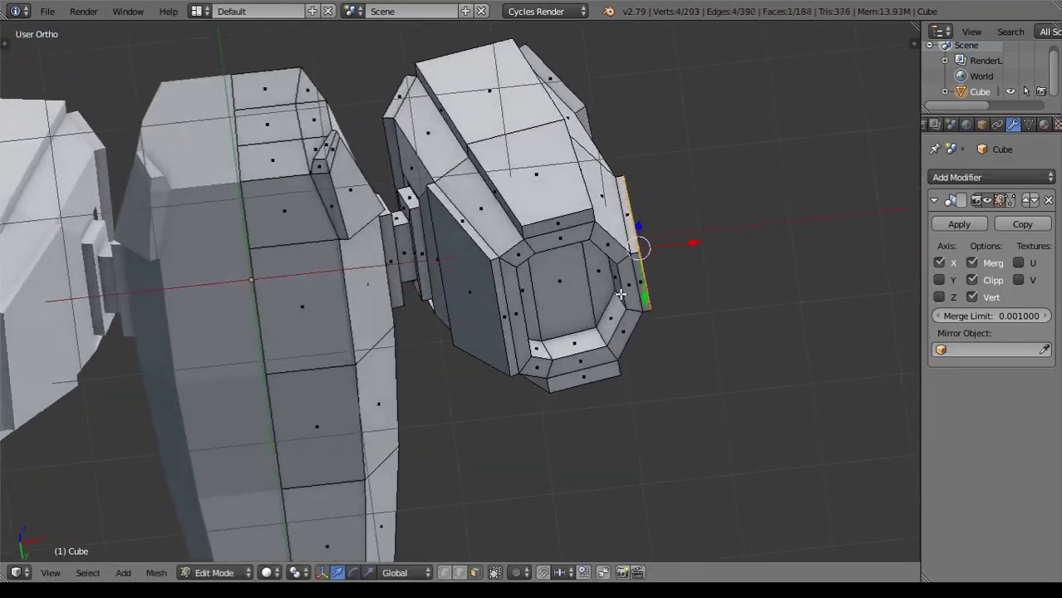
{"action": "key", "text": "e"}
{"action": "mouse_move", "coordinate": [589, 215]}
{"action": "middle_mouse_down"}
{"action": "mouse_move", "coordinate": [575, 407]}
{"action": "mouse_move", "coordinate": [552, 427]}
{"action": "mouse_move", "coordinate": [614, 387]}
{"action": "mouse_move", "coordinate": [448, 333]}
{"action": "mouse_move", "coordinate": [516, 396]}
{"action": "mouse_move", "coordinate": [621, 364]}
{"action": "mouse_move", "coordinate": [607, 362]}
{"action": "mouse_move", "coordinate": [619, 399]}
{"action": "mouse_move", "coordinate": [581, 415]}
{"action": "mouse_move", "coordinate": [422, 434]}
{"action": "mouse_move", "coordinate": [580, 475]}
{"action": "mouse_move", "coordinate": [623, 367]}
{"action": "mouse_move", "coordinate": [731, 324]}
{"action": "middle_mouse_up"}
{"action": "key", "text": "e"}
{"action": "scroll", "coordinate": [567, 378], "scroll_direction": "up", "scroll_amount": 4}
Extrude the pod's top edge face to start the rim.
{"action": "key", "text": "Tab"}
{"action": "key", "text": "Tab"}
{"action": "key", "text": "Tab"}
{"action": "scroll", "coordinate": [579, 476], "scroll_direction": "up", "scroll_amount": 3}
{"action": "key", "text": "Tab"}
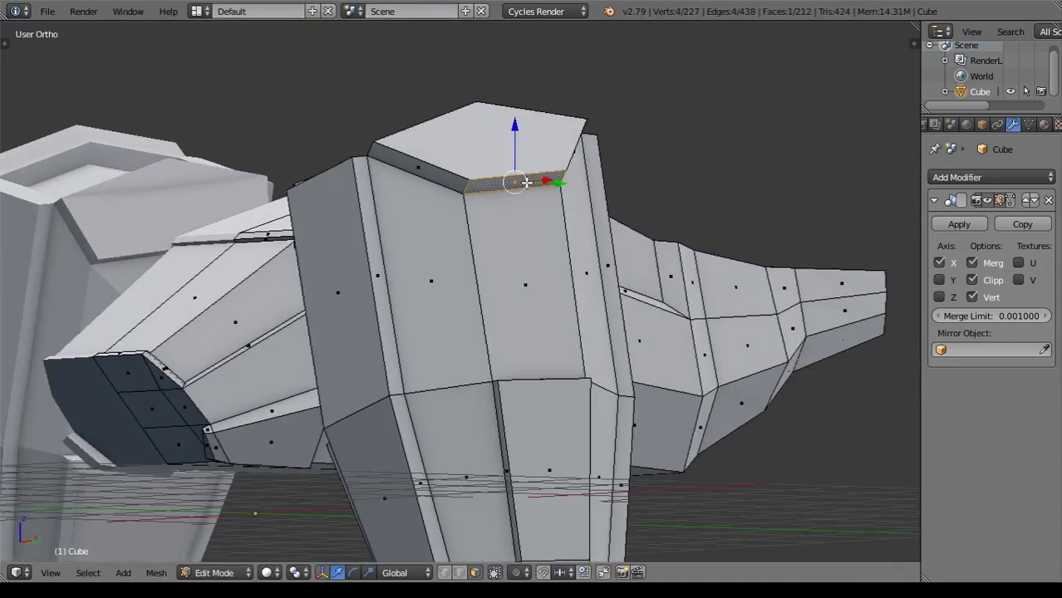
{"action": "key", "text": "e"}
{"action": "left_click", "coordinate": [756, 299]}
{"action": "key", "text": "KP_1"}
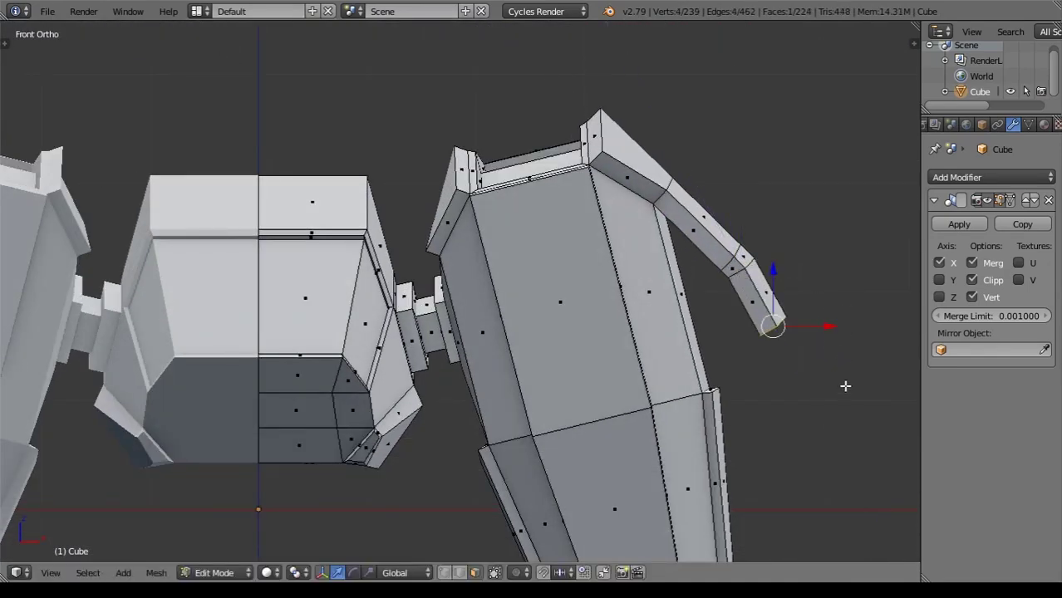
{"action": "middle_click_drag", "start_coordinate": [846, 378], "coordinate": [597, 402]}
Position the extruded test spike from the front view and clear the selection.
{"action": "key", "text": "a"}
{"action": "scroll", "coordinate": [598, 403], "scroll_direction": "down", "scroll_amount": 5}
{"action": "middle_click_drag", "start_coordinate": [700, 405], "coordinate": [499, 405]}
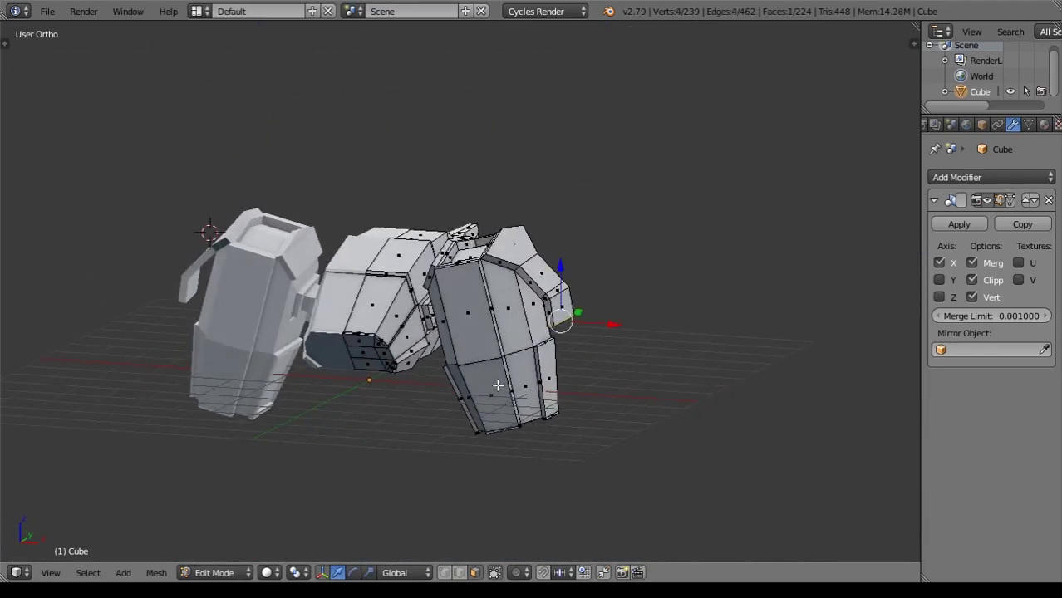
{"action": "scroll", "coordinate": [578, 352], "scroll_direction": "up", "scroll_amount": 4}
{"action": "key", "text": "KP_1"}
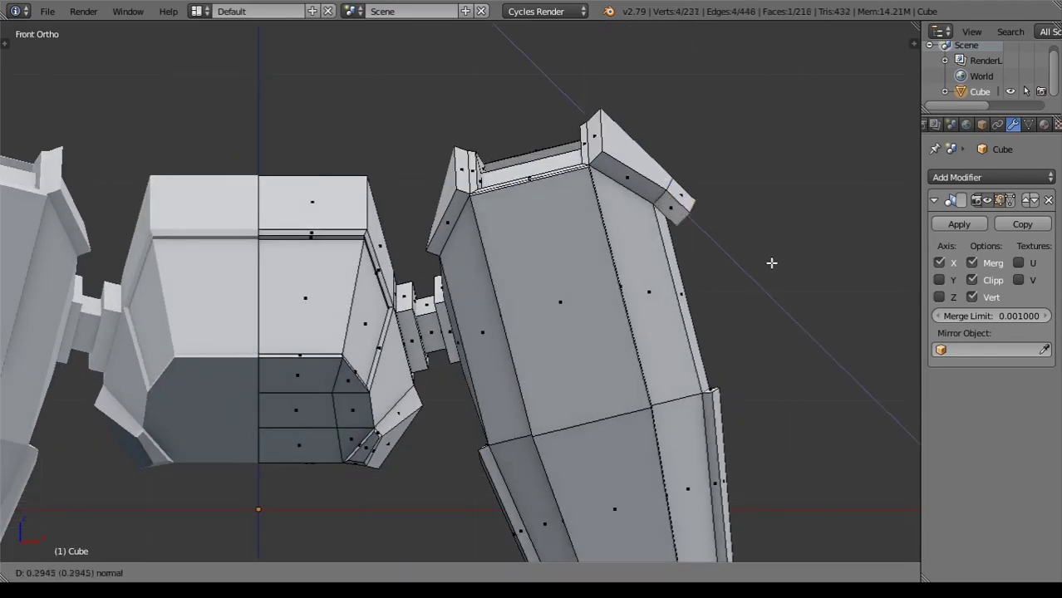
{"action": "left_click", "coordinate": [830, 225]}
{"action": "key", "text": "a"}
{"action": "mouse_move", "coordinate": [808, 216]}
{"action": "middle_mouse_down"}
{"action": "mouse_move", "coordinate": [739, 351]}
{"action": "mouse_move", "coordinate": [609, 360]}
{"action": "middle_mouse_up"}
{"action": "scroll", "coordinate": [609, 360], "scroll_direction": "down", "scroll_amount": 4}
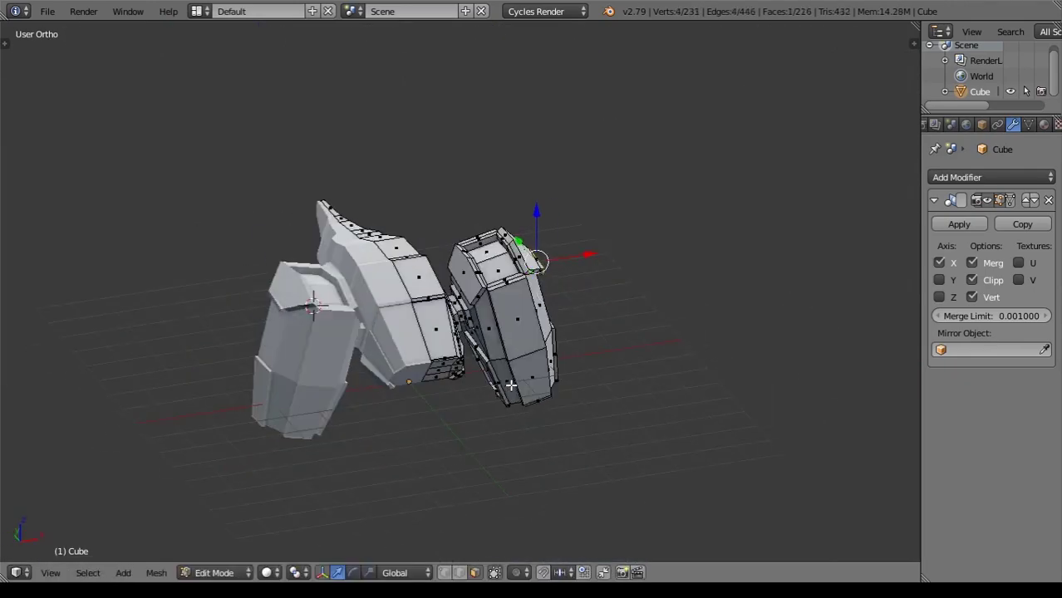
Delete the test spike's end vertices.
{"action": "key", "text": "x"}
{"action": "left_click", "coordinate": [510, 385]}
{"action": "mouse_move", "coordinate": [510, 384]}
{"action": "middle_mouse_down"}
{"action": "mouse_move", "coordinate": [634, 350]}
{"action": "mouse_move", "coordinate": [488, 325]}
{"action": "mouse_move", "coordinate": [747, 314]}
{"action": "mouse_move", "coordinate": [547, 346]}
{"action": "mouse_move", "coordinate": [663, 440]}
{"action": "mouse_move", "coordinate": [598, 399]}
{"action": "mouse_move", "coordinate": [715, 382]}
{"action": "mouse_move", "coordinate": [651, 373]}
{"action": "mouse_move", "coordinate": [635, 391]}
{"action": "mouse_move", "coordinate": [609, 356]}
{"action": "middle_mouse_up"}
{"action": "scroll", "coordinate": [488, 326], "scroll_direction": "up", "scroll_amount": 3}
Check the pod's new shape in Object Mode from several angles.
{"action": "key", "text": "Tab"}
{"action": "key", "text": "Tab"}
{"action": "scroll", "coordinate": [531, 366], "scroll_direction": "up", "scroll_amount": 4}
{"action": "scroll", "coordinate": [439, 372], "scroll_direction": "up", "scroll_amount": 2}
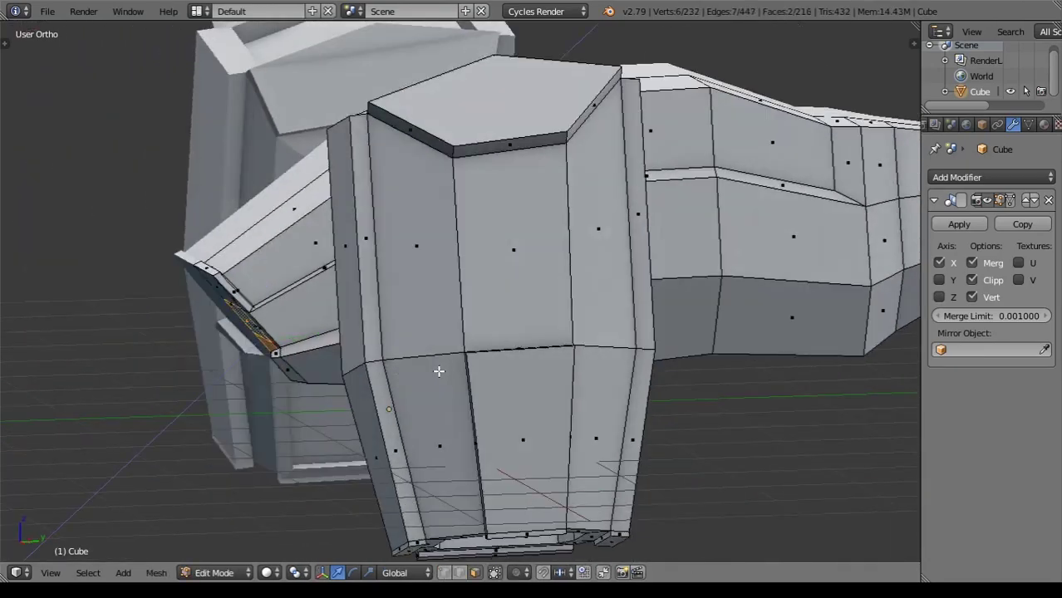
{"action": "left_click", "coordinate": [424, 370]}
{"action": "mouse_move", "coordinate": [425, 370]}
{"action": "middle_mouse_down"}
{"action": "mouse_move", "coordinate": [502, 400]}
{"action": "mouse_move", "coordinate": [538, 352]}
{"action": "middle_mouse_up"}
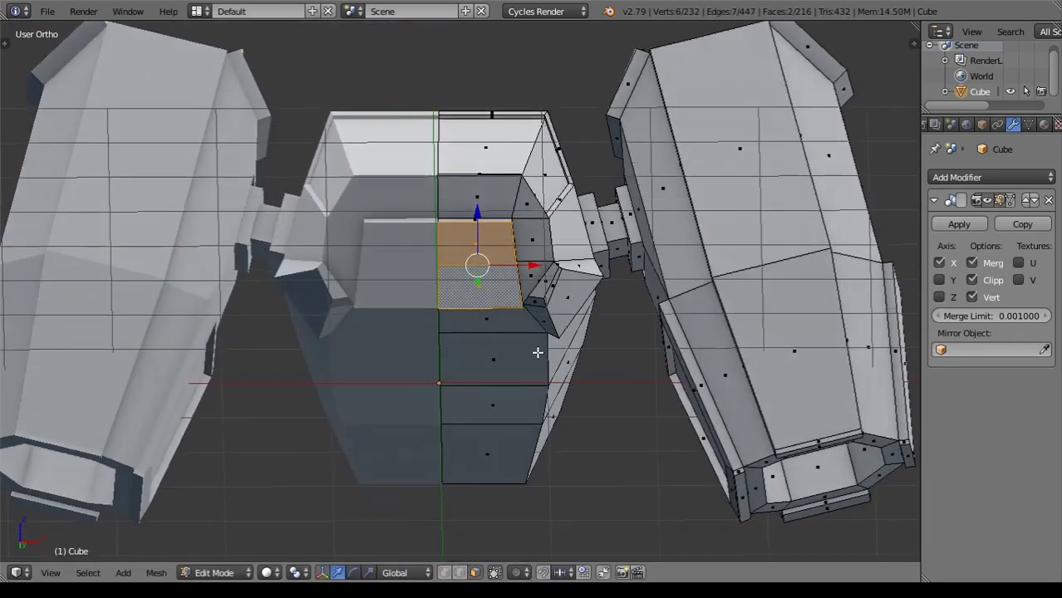
{"action": "mouse_move", "coordinate": [592, 374]}
{"action": "middle_mouse_down"}
{"action": "mouse_move", "coordinate": [523, 414]}
{"action": "mouse_move", "coordinate": [541, 415]}
{"action": "mouse_move", "coordinate": [419, 373]}
{"action": "mouse_move", "coordinate": [629, 344]}
{"action": "middle_mouse_up"}
{"action": "scroll", "coordinate": [523, 415], "scroll_direction": "down", "scroll_amount": 2}
{"action": "key", "text": "Tab"}
{"action": "scroll", "coordinate": [629, 343], "scroll_direction": "up", "scroll_amount": 3}
{"action": "scroll", "coordinate": [592, 455], "scroll_direction": "down", "scroll_amount": 4}
{"action": "scroll", "coordinate": [592, 456], "scroll_direction": "up", "scroll_amount": 5}
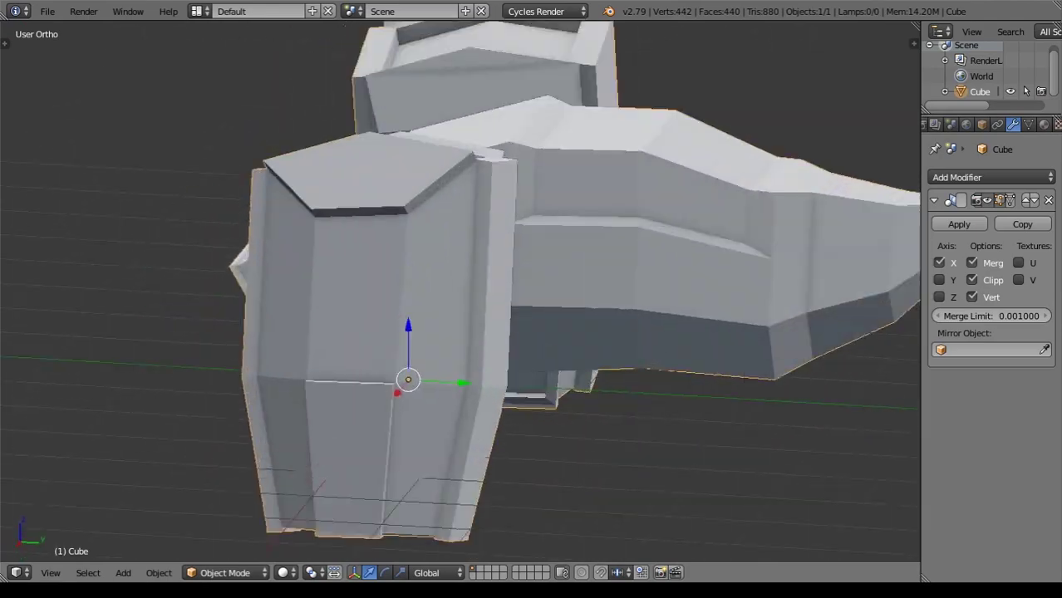
{"action": "scroll", "coordinate": [515, 329], "scroll_direction": "down", "scroll_amount": 2}
Select two faces on the body's underside and apply a mesh operation.
{"action": "key", "text": "Tab"}
{"action": "middle_click_drag", "start_coordinate": [515, 329], "coordinate": [517, 280]}
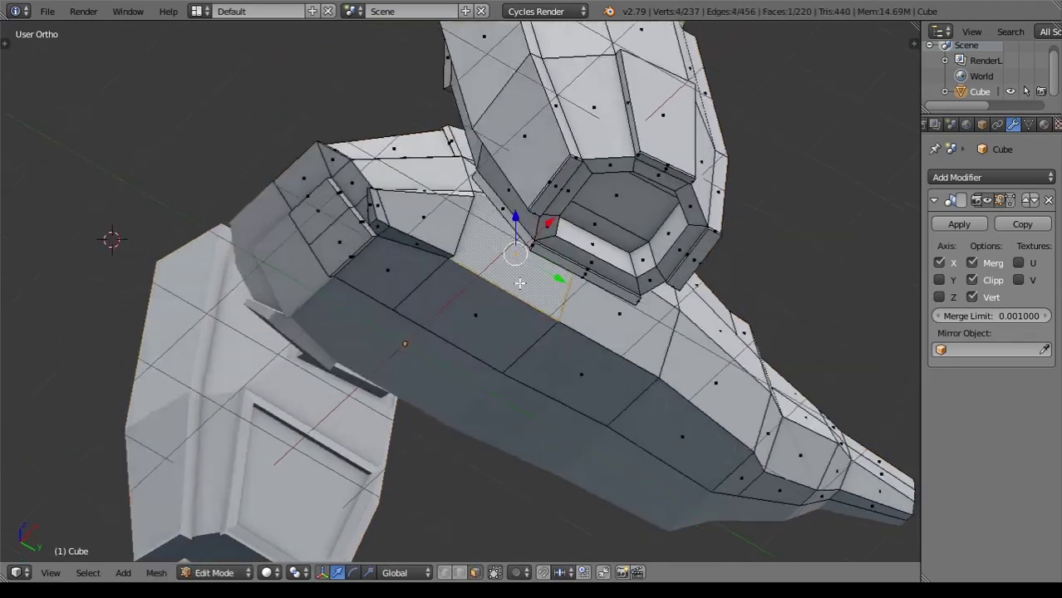
{"action": "right_click", "coordinate": [517, 280]}
{"action": "middle_click_drag", "start_coordinate": [533, 351], "coordinate": [540, 184]}
{"action": "right_click", "coordinate": [540, 184], "text": "shift"}
{"action": "key", "text": "w"}
{"action": "left_click", "coordinate": [545, 339]}
{"action": "mouse_move", "coordinate": [545, 339]}
{"action": "middle_mouse_down"}
{"action": "mouse_move", "coordinate": [611, 408]}
{"action": "mouse_move", "coordinate": [455, 411]}
{"action": "middle_mouse_up"}
{"action": "scroll", "coordinate": [611, 408], "scroll_direction": "up", "scroll_amount": 3}
Extrude the two underside faces and scale them inward to 0.519.
{"action": "key", "text": "Tab"}
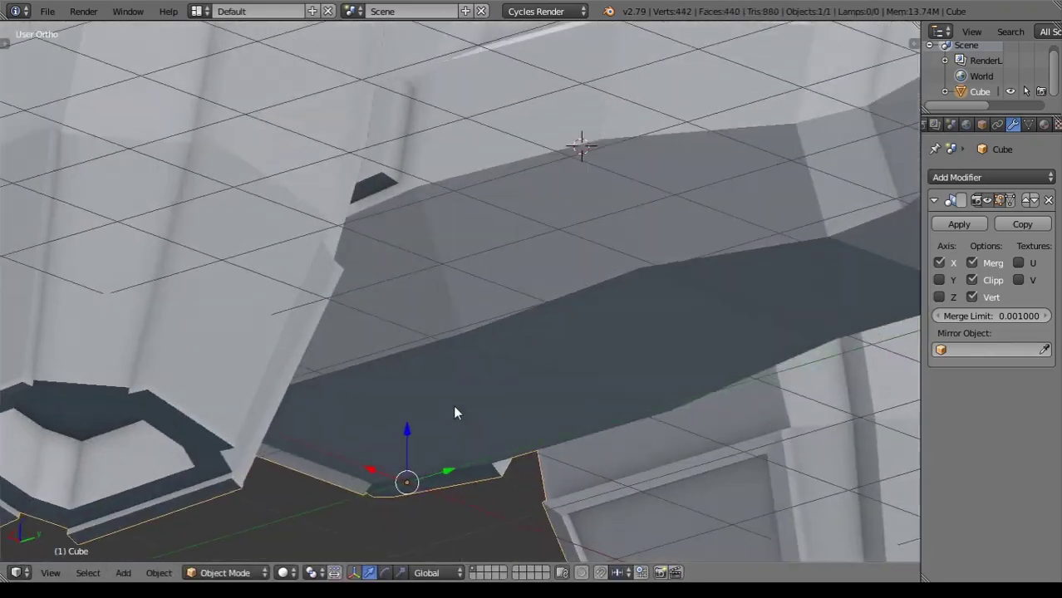
{"action": "key", "text": "Tab"}
{"action": "scroll", "coordinate": [576, 438], "scroll_direction": "down", "scroll_amount": 3}
{"action": "middle_click_drag", "start_coordinate": [576, 439], "coordinate": [473, 373]}
{"action": "scroll", "coordinate": [474, 373], "scroll_direction": "up", "scroll_amount": 3}
{"action": "key", "text": "s"}
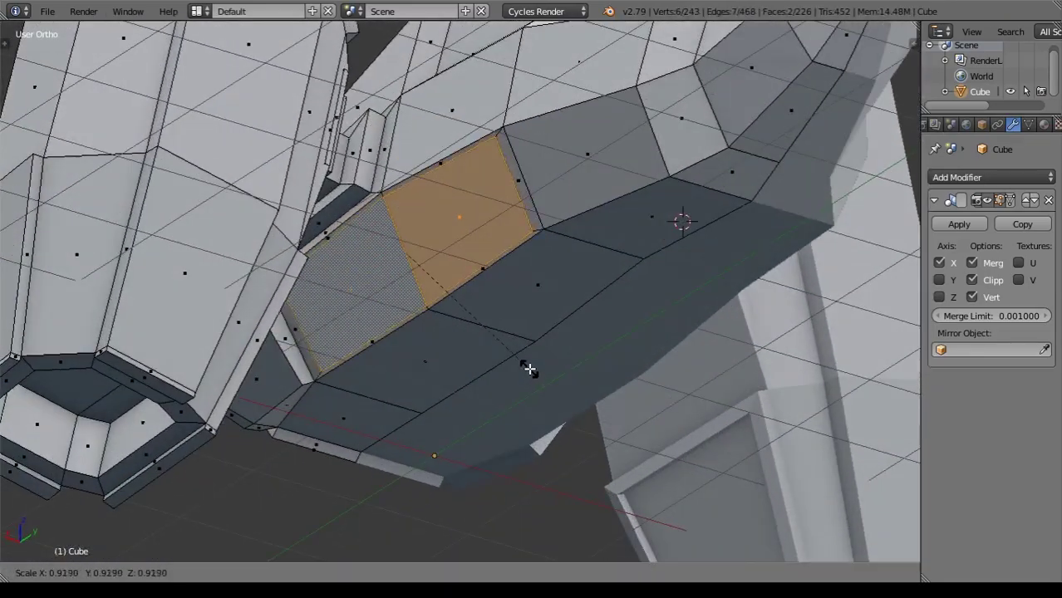
{"action": "key", "text": "e"}
Inspect the underside recess in Object Mode, then re-enter Edit Mode on the right pod.
{"action": "key", "text": "Tab"}
{"action": "mouse_move", "coordinate": [396, 382]}
{"action": "middle_mouse_down"}
{"action": "mouse_move", "coordinate": [725, 363]}
{"action": "mouse_move", "coordinate": [600, 415]}
{"action": "middle_mouse_up"}
{"action": "key", "text": "Tab"}
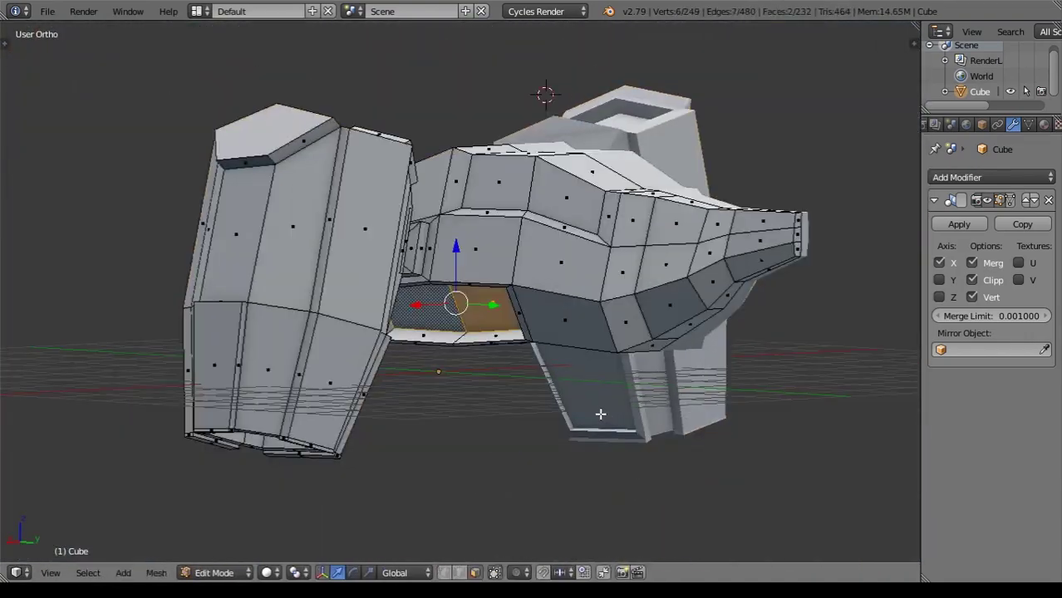
{"action": "key", "text": "Tab"}
{"action": "middle_click_drag", "start_coordinate": [428, 390], "coordinate": [736, 374]}
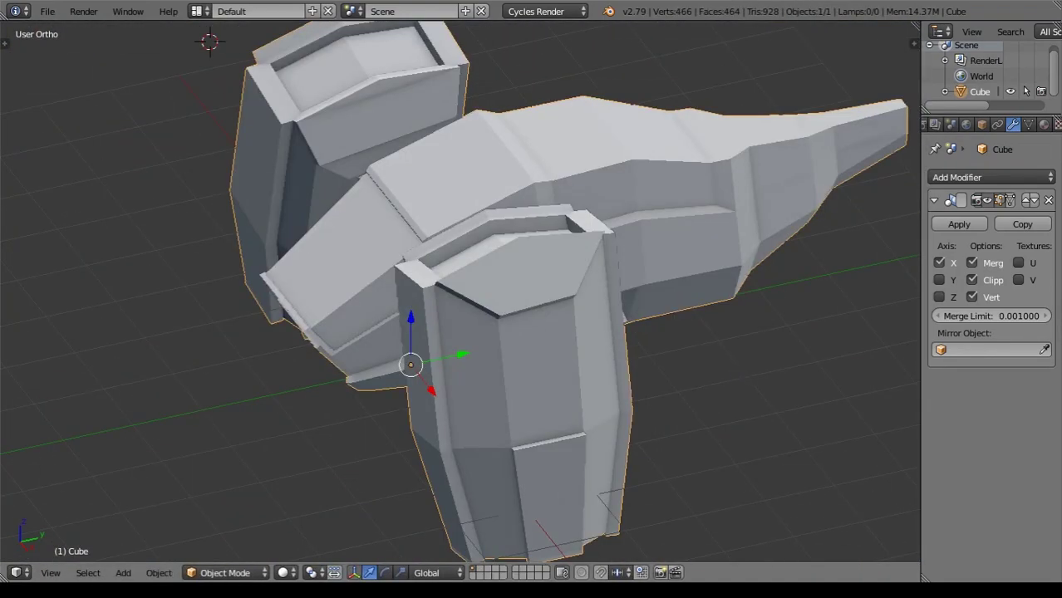
{"action": "mouse_move", "coordinate": [825, 68]}
{"action": "middle_mouse_down"}
{"action": "mouse_move", "coordinate": [748, 384]}
{"action": "mouse_move", "coordinate": [757, 344]}
{"action": "mouse_move", "coordinate": [54, 354]}
{"action": "mouse_move", "coordinate": [590, 281]}
{"action": "mouse_move", "coordinate": [654, 353]}
{"action": "mouse_move", "coordinate": [570, 336]}
{"action": "middle_mouse_up"}
{"action": "key", "text": "Tab"}
{"action": "scroll", "coordinate": [699, 403], "scroll_direction": "up", "scroll_amount": 3}
Delete the pod's slanted corner face and fill the opening with a new face.
{"action": "key", "text": "x"}
{"action": "left_click", "coordinate": [652, 366]}
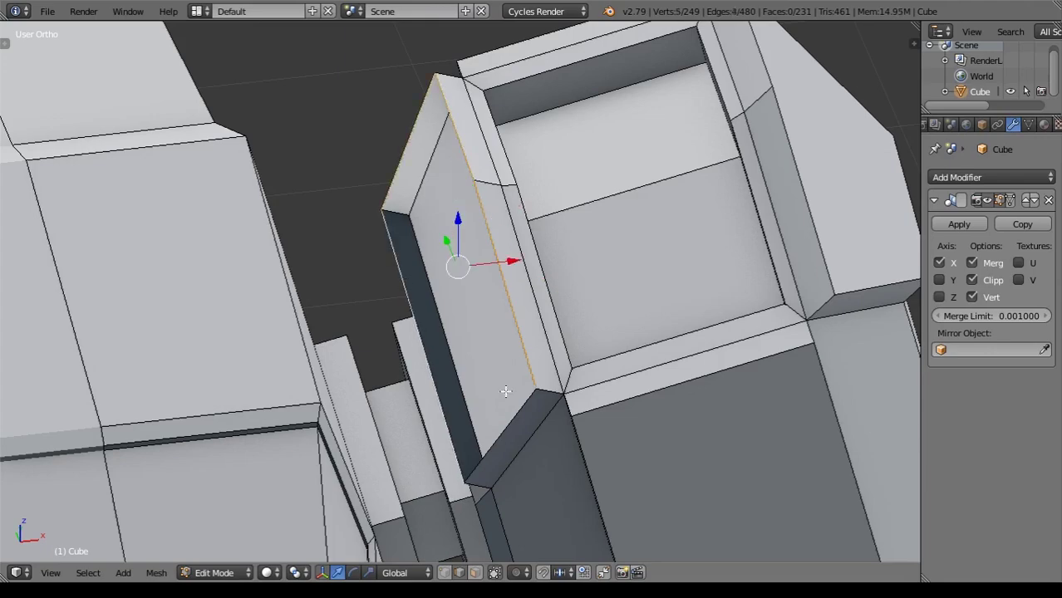
{"action": "left_click", "coordinate": [504, 421]}
{"action": "middle_click_drag", "start_coordinate": [504, 421], "coordinate": [568, 389]}
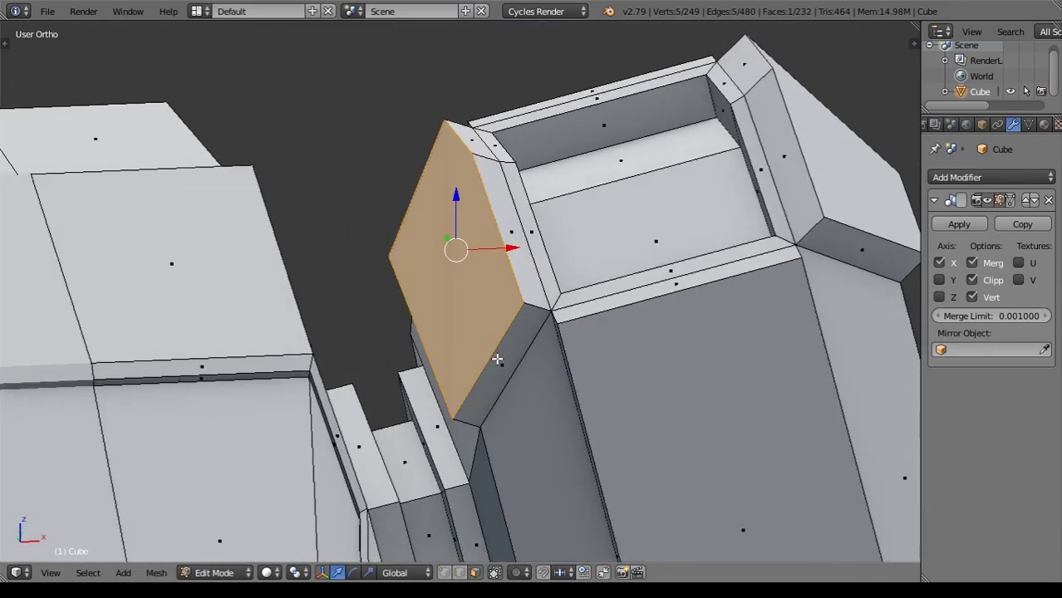
{"action": "scroll", "coordinate": [569, 390], "scroll_direction": "down", "scroll_amount": 5}
{"action": "scroll", "coordinate": [598, 402], "scroll_direction": "up", "scroll_amount": 4}
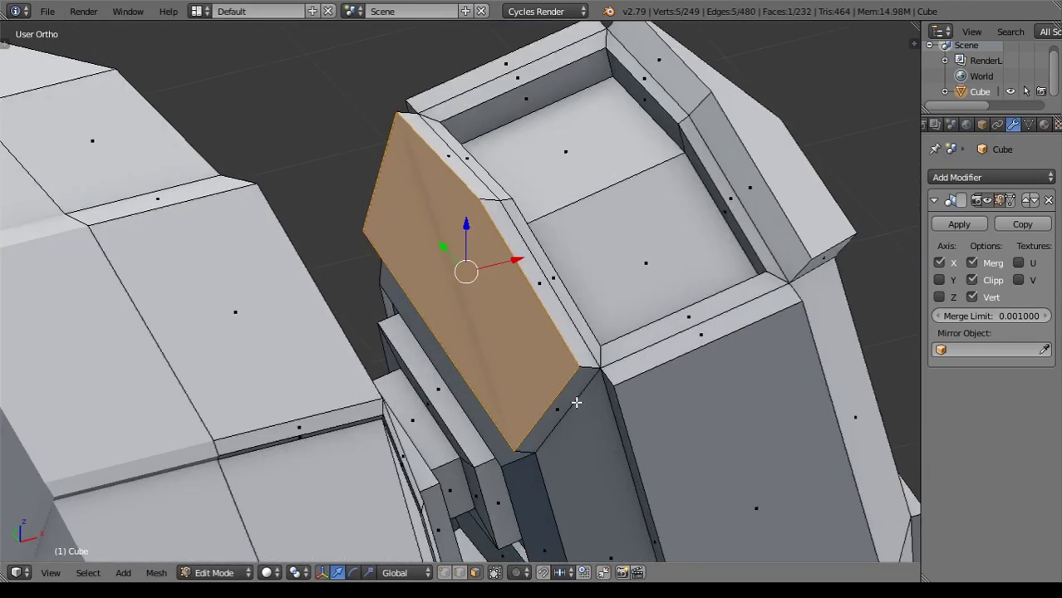
{"action": "key", "text": "x"}
{"action": "left_click", "coordinate": [512, 337]}
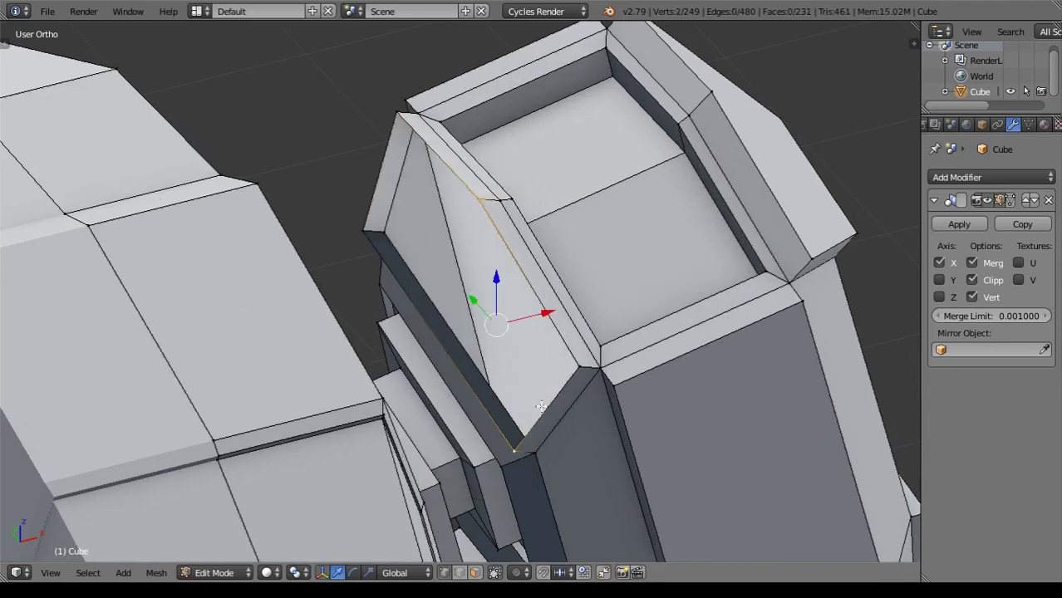
{"action": "key", "text": "f"}
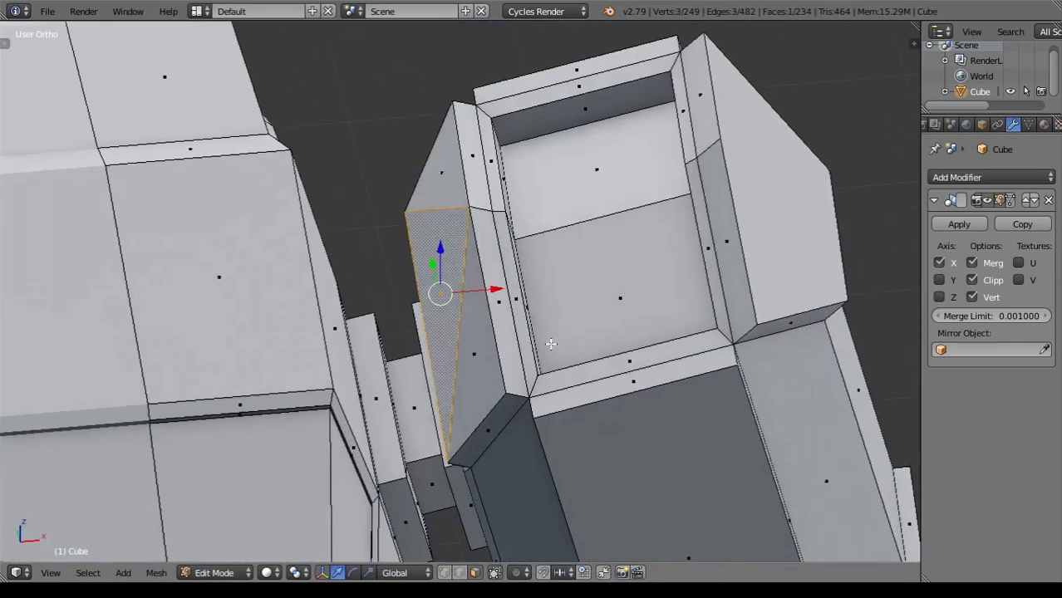
Extrude and scale a small face beside the pod joint, then extrude it again.
{"action": "key", "text": "e"}
{"action": "key", "text": "s"}
{"action": "left_click", "coordinate": [635, 371]}
{"action": "key", "text": "e"}
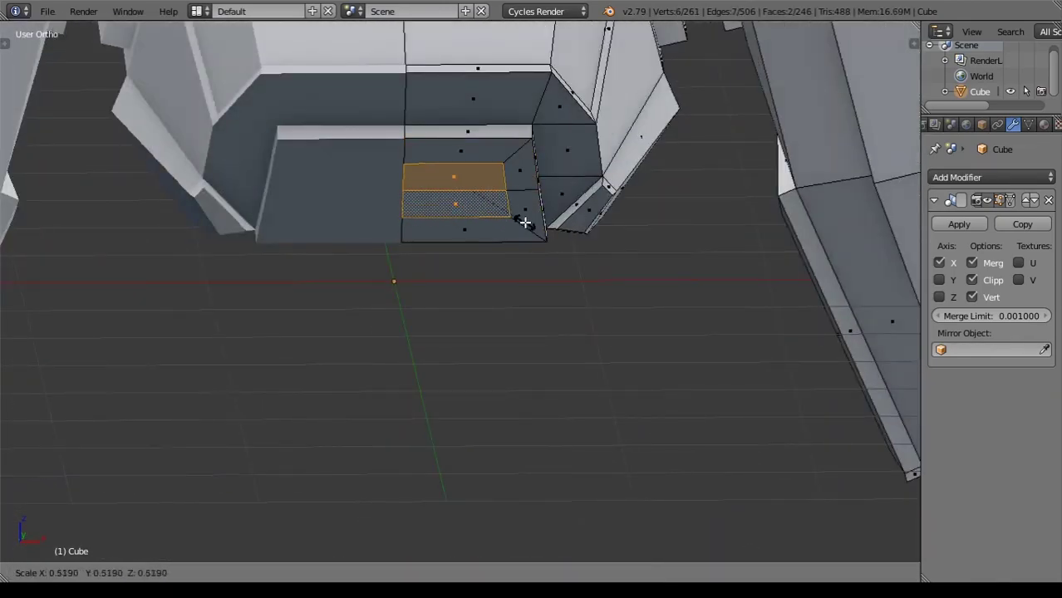
Merge the 5 duplicate vertices across the mesh with Remove Doubles.
{"action": "key", "text": "w"}
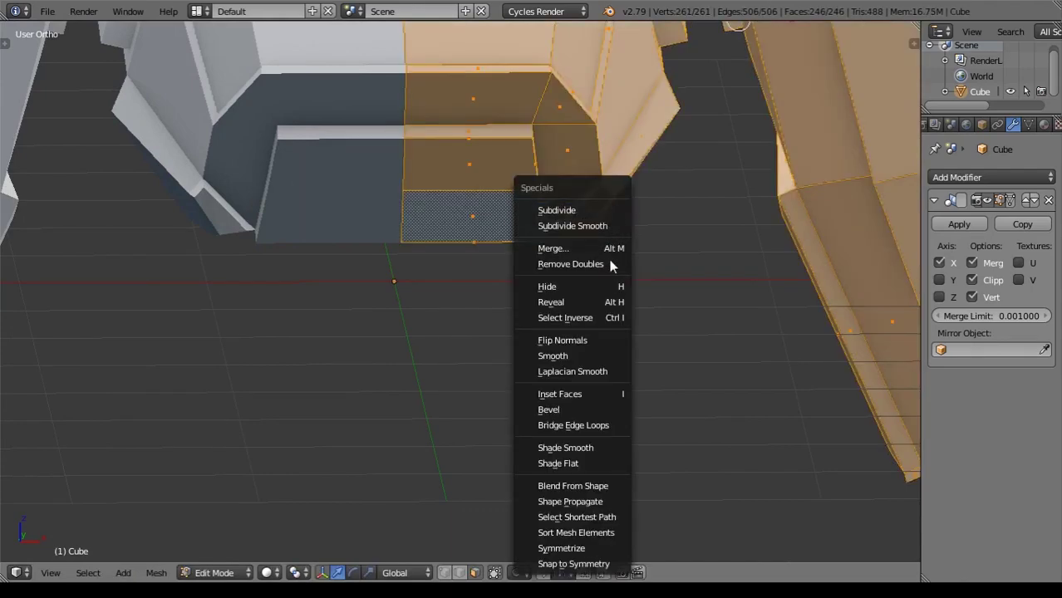
{"action": "left_click", "coordinate": [609, 265]}
{"action": "key", "text": "Tab"}
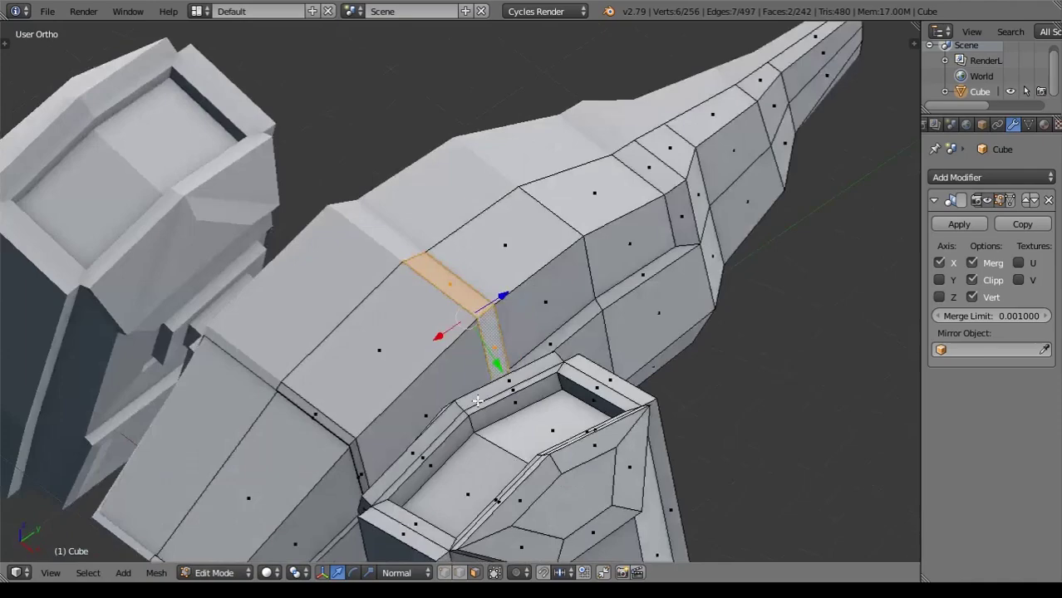
Select the right leg pod's vertices in wireframe from the front view and frame them.
{"action": "mouse_move", "coordinate": [477, 400]}
{"action": "middle_mouse_down"}
{"action": "mouse_move", "coordinate": [545, 343]}
{"action": "mouse_move", "coordinate": [569, 280]}
{"action": "mouse_move", "coordinate": [482, 265]}
{"action": "middle_mouse_up"}
{"action": "key", "text": "KP_1"}
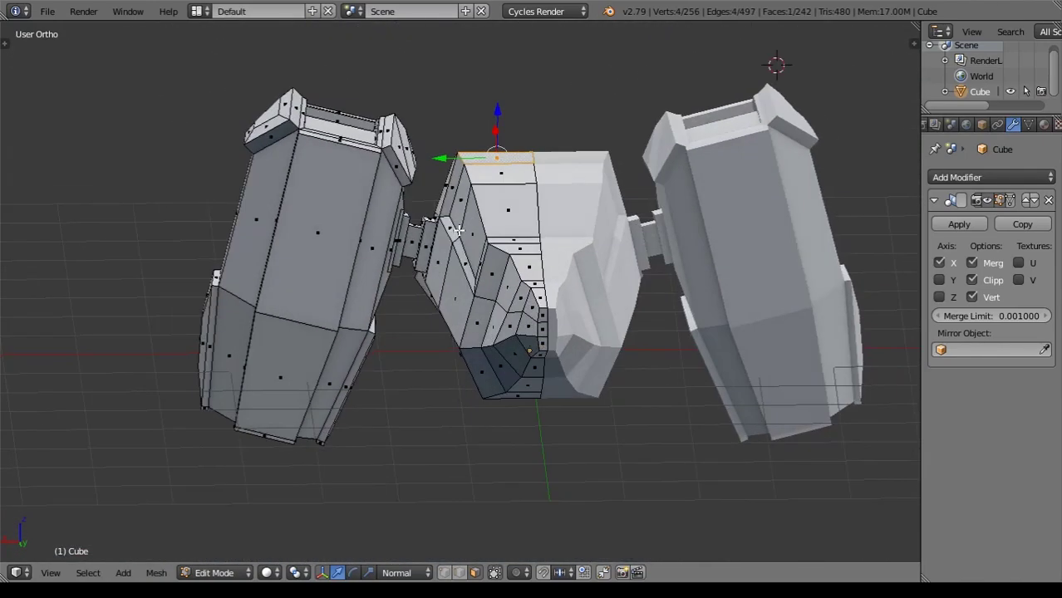
{"action": "key", "text": "a"}
{"action": "key", "text": "z"}
{"action": "left_click_drag", "start_coordinate": [519, 284], "coordinate": [515, 246]}
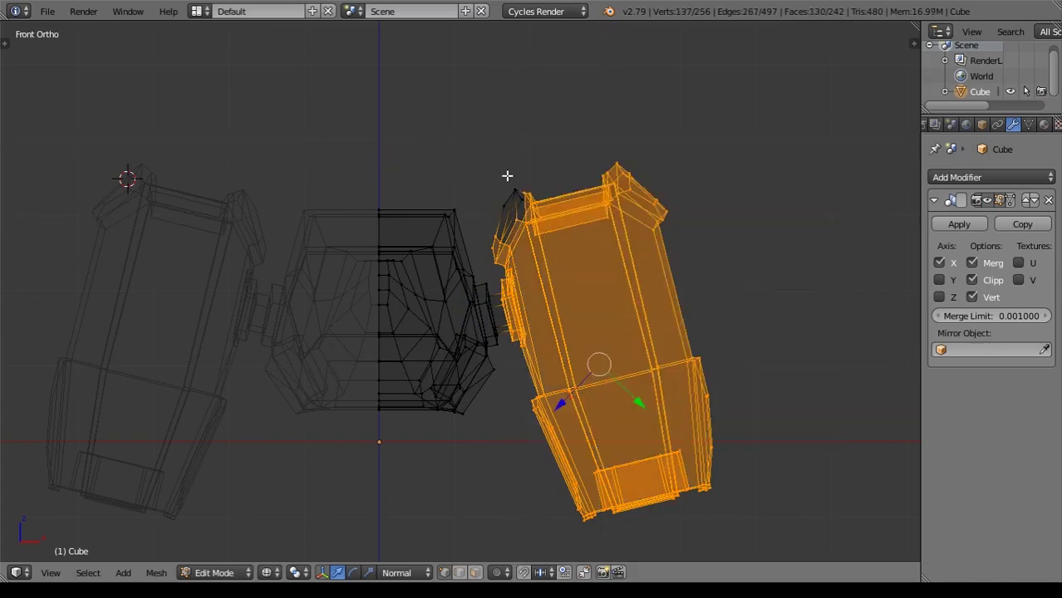
{"action": "middle_click_drag", "start_coordinate": [520, 194], "coordinate": [499, 250]}
{"action": "key", "text": "z"}
{"action": "scroll", "coordinate": [469, 261], "scroll_direction": "up", "scroll_amount": 5}
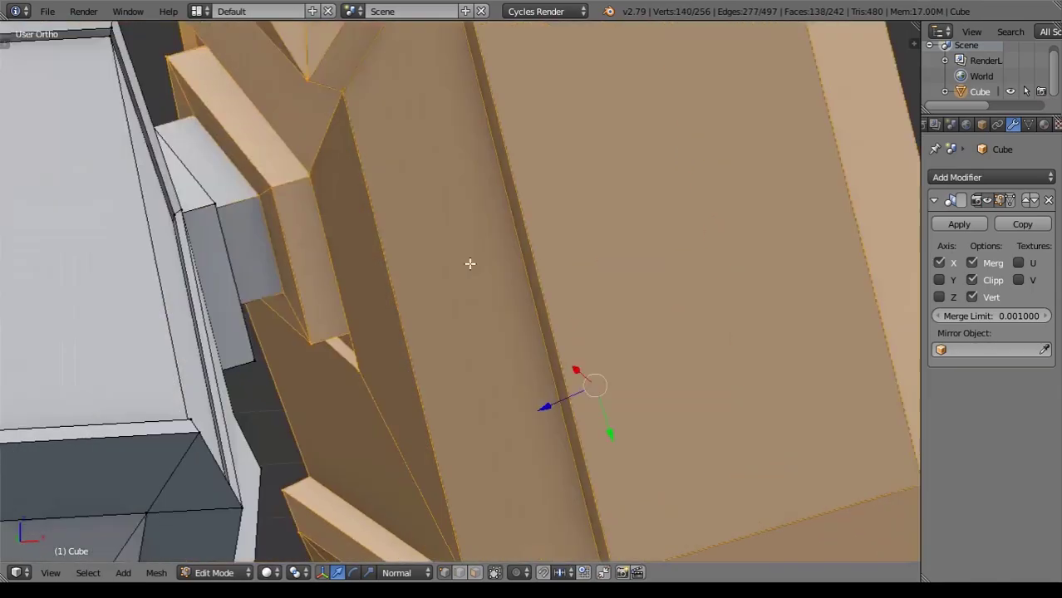
{"action": "key", "text": "z"}
{"action": "mouse_move", "coordinate": [470, 314]}
{"action": "middle_mouse_down"}
{"action": "mouse_move", "coordinate": [497, 306]}
{"action": "mouse_move", "coordinate": [473, 306]}
{"action": "mouse_move", "coordinate": [462, 266]}
{"action": "mouse_move", "coordinate": [308, 118]}
{"action": "mouse_move", "coordinate": [362, 303]}
{"action": "mouse_move", "coordinate": [441, 291]}
{"action": "middle_mouse_up"}
{"action": "key", "text": "KP_Decimal"}
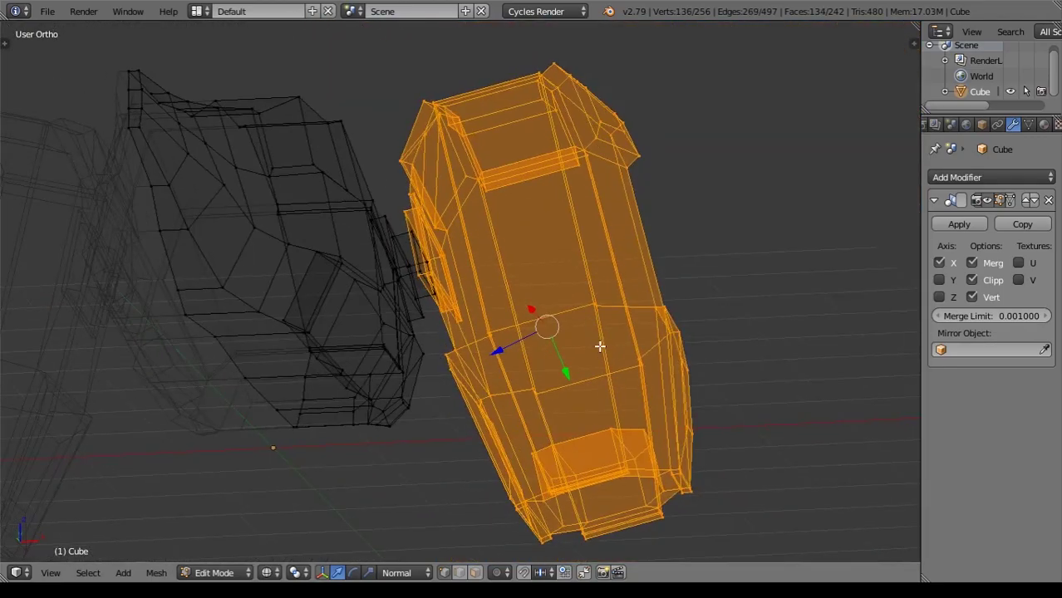
{"action": "key", "text": "z"}
Separate the selected pod into its own object and reposition it from the right view.
{"action": "left_click", "coordinate": [660, 375]}
{"action": "key", "text": "Tab"}
{"action": "mouse_move", "coordinate": [661, 379]}
{"action": "middle_mouse_down"}
{"action": "mouse_move", "coordinate": [597, 364]}
{"action": "mouse_move", "coordinate": [612, 403]}
{"action": "middle_mouse_up"}
{"action": "key", "text": "KP_3"}
{"action": "key", "text": "g"}
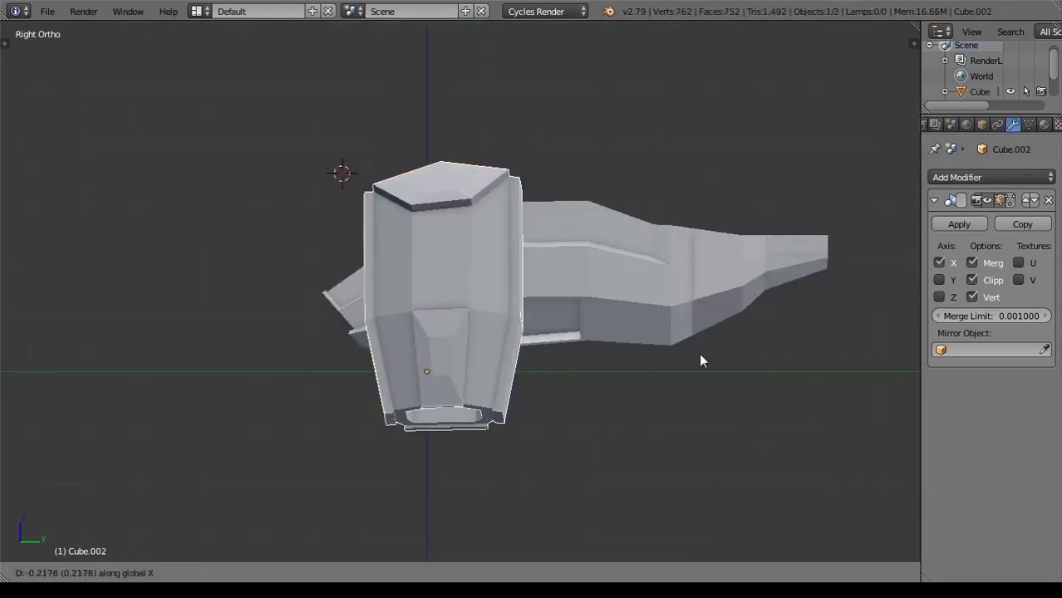
{"action": "left_click", "coordinate": [806, 371]}
{"action": "mouse_move", "coordinate": [806, 371]}
{"action": "middle_mouse_down"}
{"action": "mouse_move", "coordinate": [710, 367]}
{"action": "mouse_move", "coordinate": [759, 297]}
{"action": "mouse_move", "coordinate": [557, 367]}
{"action": "mouse_move", "coordinate": [569, 395]}
{"action": "mouse_move", "coordinate": [725, 344]}
{"action": "mouse_move", "coordinate": [629, 282]}
{"action": "mouse_move", "coordinate": [631, 394]}
{"action": "middle_mouse_up"}
{"action": "scroll", "coordinate": [759, 297], "scroll_direction": "up", "scroll_amount": 3}
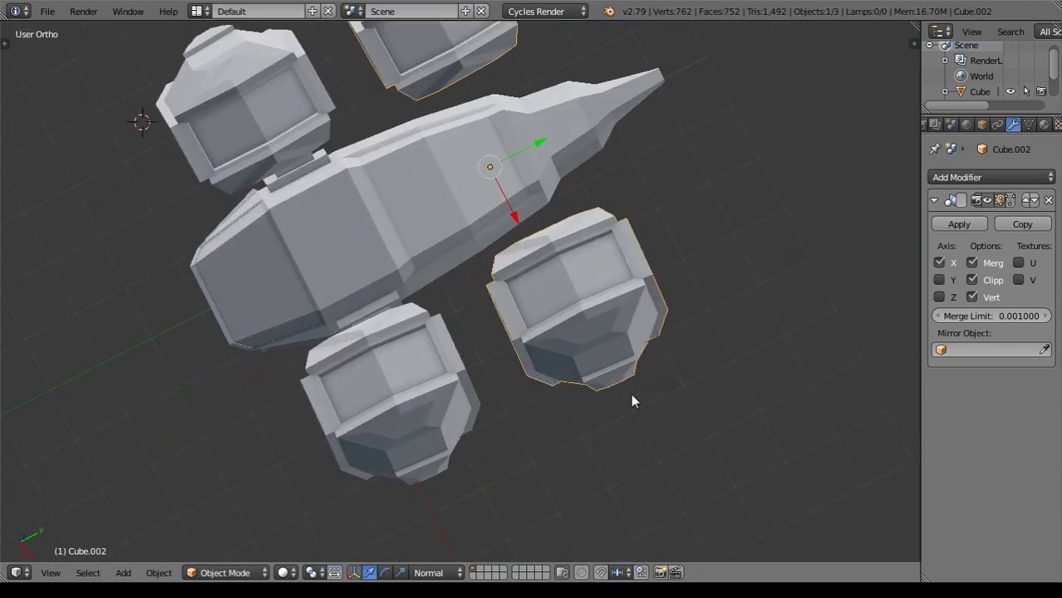
{"action": "scroll", "coordinate": [631, 394], "scroll_direction": "up", "scroll_amount": 3}
Select the other pod object, Cube.001, and bring up its Set Origin options.
{"action": "right_click", "coordinate": [564, 371]}
{"action": "key", "text": "Tab"}
{"action": "scroll", "coordinate": [496, 366], "scroll_direction": "up", "scroll_amount": 3}
{"action": "key", "text": "z"}
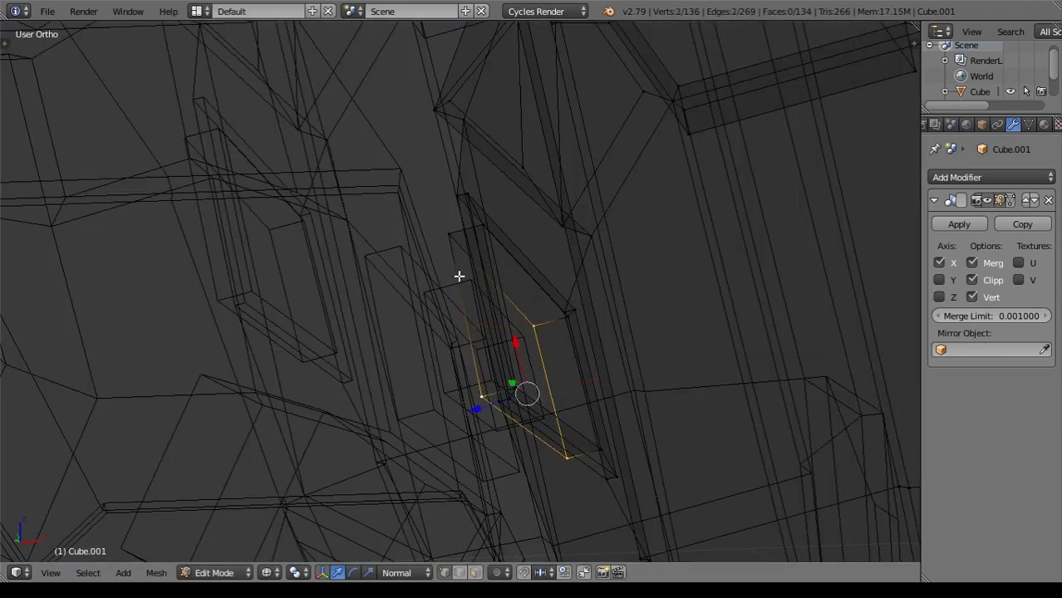
{"action": "middle_click_drag", "start_coordinate": [458, 276], "coordinate": [635, 414]}
{"action": "key", "text": "shift+ctrl+alt+c"}
{"action": "left_click", "coordinate": [532, 410]}
Set the pod's origin to the 3D cursor at its joint with the body.
{"action": "key", "text": "Tab"}
{"action": "scroll", "coordinate": [675, 234], "scroll_direction": "down", "scroll_amount": 3}
{"action": "key", "text": "shift+ctrl+alt+c"}
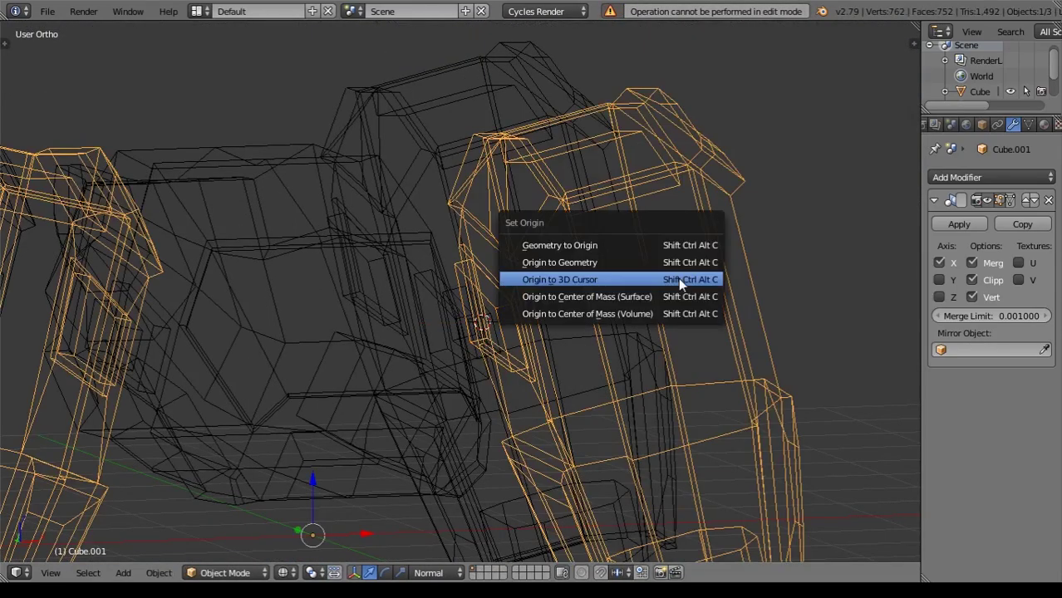
{"action": "left_click", "coordinate": [678, 277]}
{"action": "scroll", "coordinate": [697, 329], "scroll_direction": "down", "scroll_amount": 3}
{"action": "key", "text": "z"}
{"action": "mouse_move", "coordinate": [697, 330]}
{"action": "middle_mouse_down"}
{"action": "mouse_move", "coordinate": [637, 330]}
{"action": "mouse_move", "coordinate": [476, 373]}
{"action": "mouse_move", "coordinate": [635, 336]}
{"action": "middle_mouse_up"}
Scale the pod down slightly, then narrow it along X using global axes.
{"action": "key", "text": "s"}
{"action": "left_click", "coordinate": [521, 324]}
{"action": "key", "text": "KP_1"}
{"action": "scroll", "coordinate": [548, 369], "scroll_direction": "up", "scroll_amount": 3}
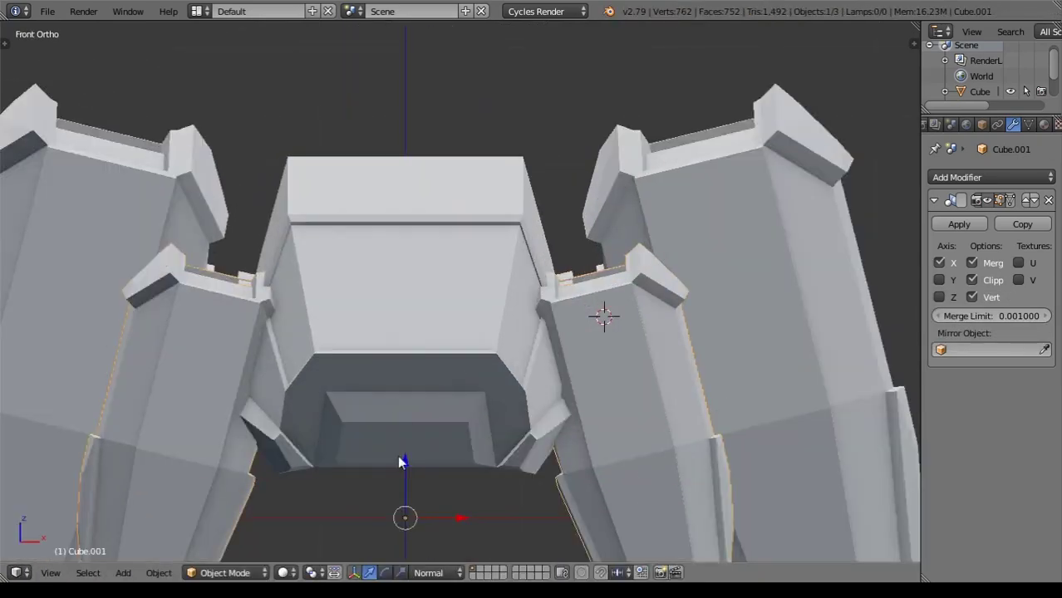
{"action": "key", "text": "s"}
{"action": "key", "text": "x"}
{"action": "left_click", "coordinate": [476, 445]}
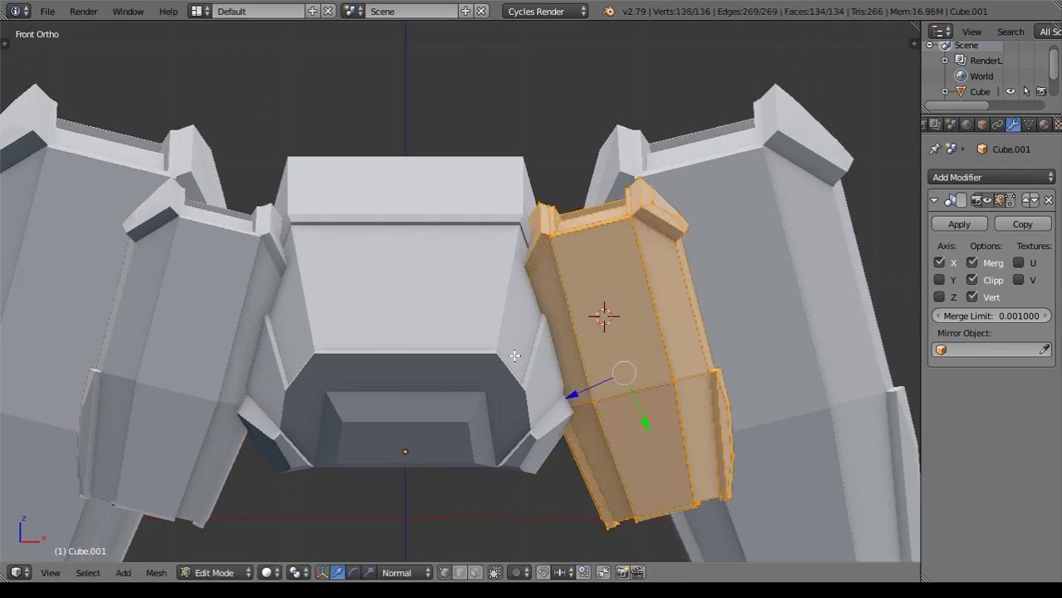
{"action": "left_click", "coordinate": [400, 554]}
{"action": "mouse_move", "coordinate": [399, 555]}
{"action": "middle_mouse_down"}
{"action": "mouse_move", "coordinate": [711, 415]}
{"action": "mouse_move", "coordinate": [720, 428]}
{"action": "mouse_move", "coordinate": [701, 408]}
{"action": "mouse_move", "coordinate": [699, 475]}
{"action": "mouse_move", "coordinate": [697, 379]}
{"action": "mouse_move", "coordinate": [548, 406]}
{"action": "mouse_move", "coordinate": [533, 420]}
{"action": "mouse_move", "coordinate": [670, 422]}
{"action": "middle_mouse_up"}
{"action": "key", "text": "Tab"}
{"action": "scroll", "coordinate": [720, 428], "scroll_direction": "down", "scroll_amount": 2}
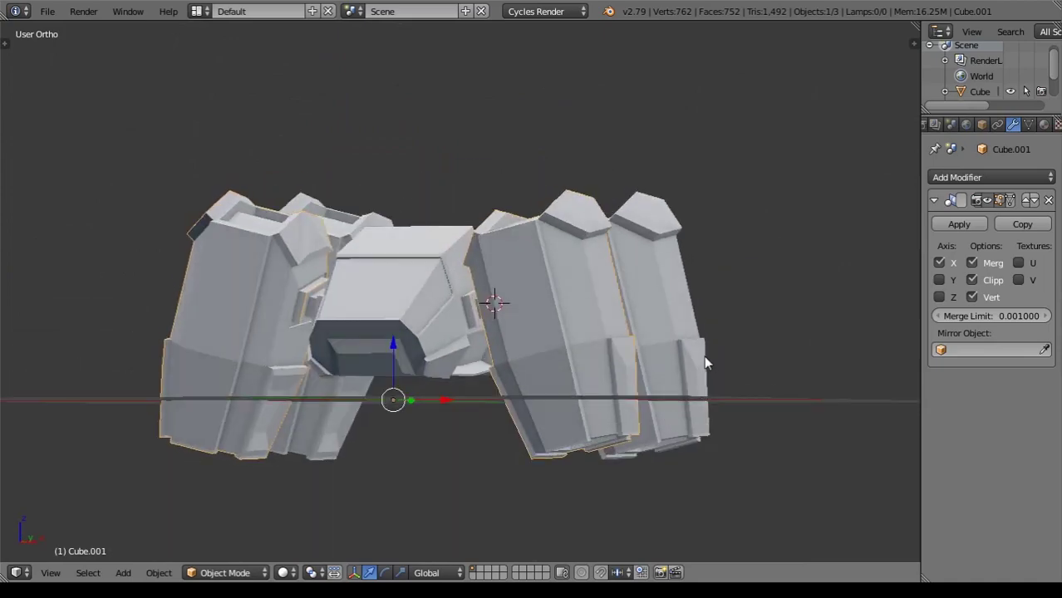
Select all of the top-right pod's geometry and try resizing it, cancelling the scale.
{"action": "mouse_move", "coordinate": [704, 356]}
{"action": "middle_mouse_down"}
{"action": "mouse_move", "coordinate": [656, 321]}
{"action": "mouse_move", "coordinate": [711, 314]}
{"action": "mouse_move", "coordinate": [780, 422]}
{"action": "middle_mouse_up"}
{"action": "right_click", "coordinate": [636, 210]}
{"action": "key", "text": "Tab"}
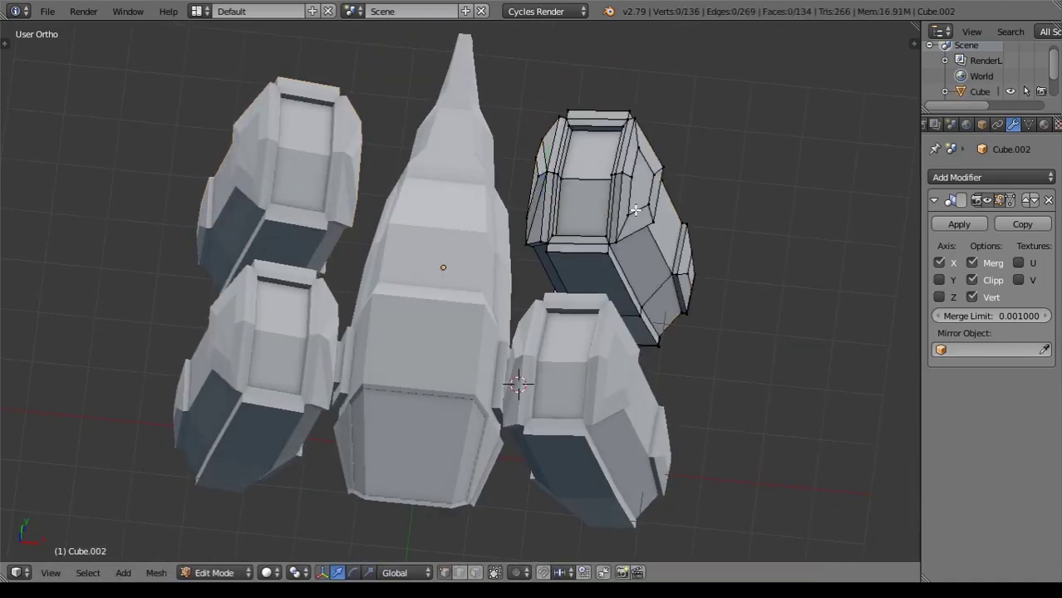
{"action": "key", "text": "a"}
{"action": "middle_click_drag", "start_coordinate": [636, 210], "coordinate": [652, 285]}
{"action": "key", "text": "KP_7"}
{"action": "key", "text": "e"}
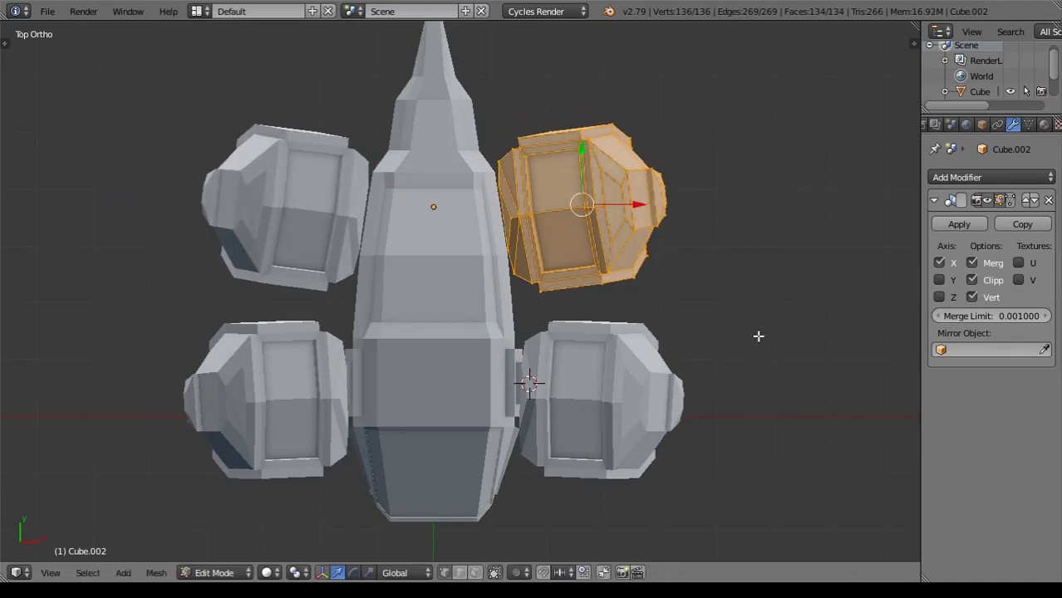
{"action": "mouse_move", "coordinate": [757, 336]}
{"action": "middle_mouse_down"}
{"action": "mouse_move", "coordinate": [578, 181]}
{"action": "mouse_move", "coordinate": [794, 371]}
{"action": "mouse_move", "coordinate": [794, 446]}
{"action": "mouse_move", "coordinate": [769, 342]}
{"action": "mouse_move", "coordinate": [717, 376]}
{"action": "mouse_move", "coordinate": [644, 394]}
{"action": "mouse_move", "coordinate": [706, 422]}
{"action": "mouse_move", "coordinate": [686, 362]}
{"action": "mouse_move", "coordinate": [652, 384]}
{"action": "mouse_move", "coordinate": [651, 434]}
{"action": "mouse_move", "coordinate": [652, 363]}
{"action": "mouse_move", "coordinate": [632, 376]}
{"action": "middle_mouse_up"}
{"action": "key", "text": "s"}
{"action": "key", "text": "Escape"}
{"action": "key", "text": "s"}
{"action": "key", "text": "Escape"}
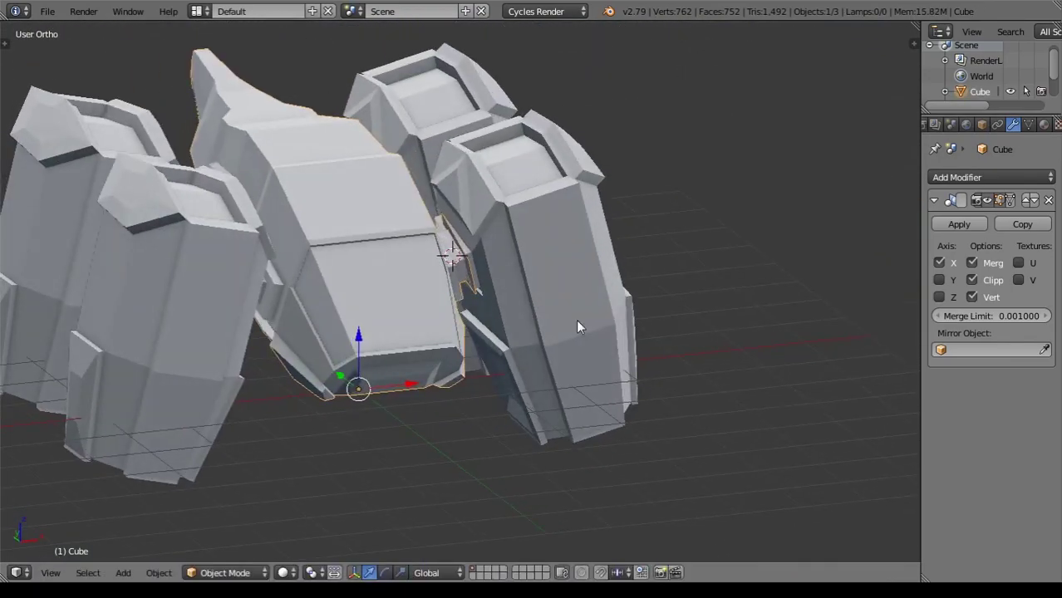
Orbit around the ship, pick a pod vertex, and leave Edit Mode.
{"action": "scroll", "coordinate": [579, 326], "scroll_direction": "up", "scroll_amount": 3}
{"action": "scroll", "coordinate": [627, 256], "scroll_direction": "up", "scroll_amount": 2}
{"action": "mouse_move", "coordinate": [627, 256]}
{"action": "middle_mouse_down"}
{"action": "mouse_move", "coordinate": [698, 76]}
{"action": "mouse_move", "coordinate": [680, 191]}
{"action": "mouse_move", "coordinate": [621, 324]}
{"action": "mouse_move", "coordinate": [580, 328]}
{"action": "middle_mouse_up"}
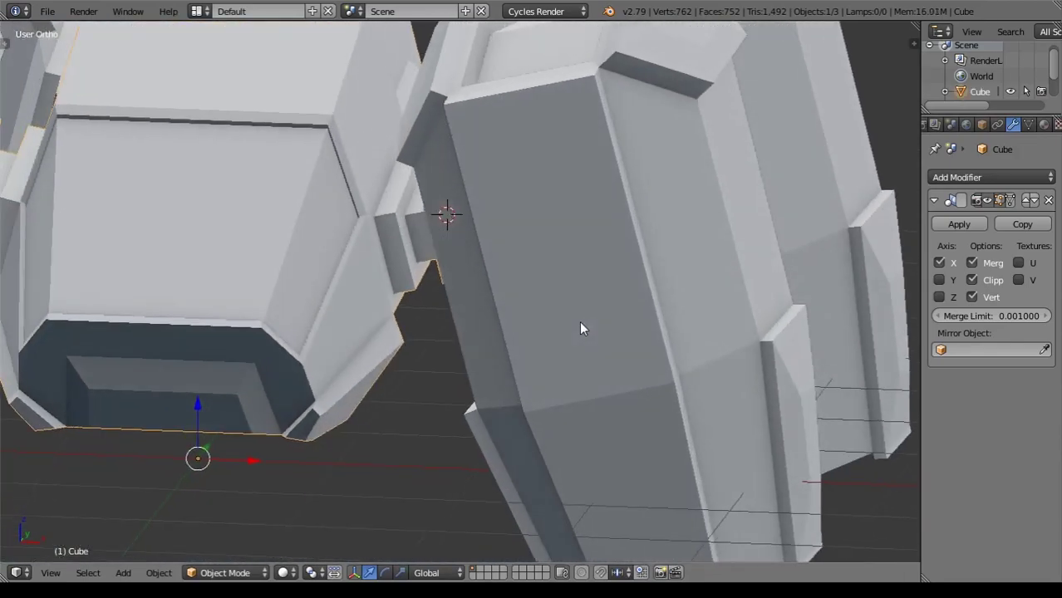
{"action": "scroll", "coordinate": [581, 328], "scroll_direction": "down", "scroll_amount": 5}
{"action": "middle_click_drag", "start_coordinate": [652, 319], "coordinate": [593, 315]}
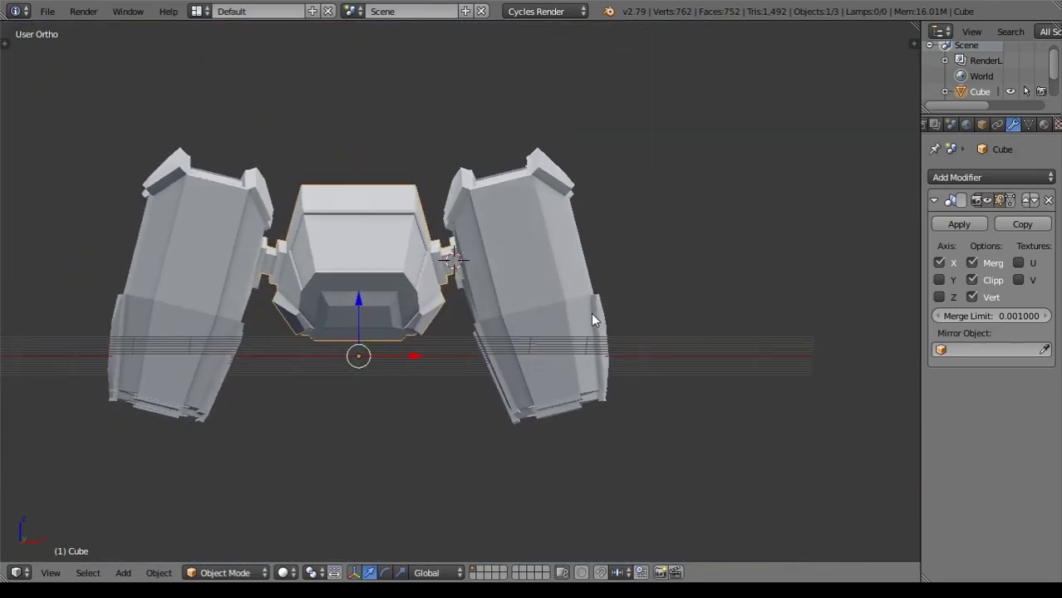
{"action": "scroll", "coordinate": [423, 213], "scroll_direction": "up", "scroll_amount": 6}
{"action": "right_click", "coordinate": [376, 143]}
{"action": "mouse_move", "coordinate": [375, 144]}
{"action": "middle_mouse_down"}
{"action": "mouse_move", "coordinate": [533, 209]}
{"action": "mouse_move", "coordinate": [511, 240]}
{"action": "mouse_move", "coordinate": [573, 269]}
{"action": "mouse_move", "coordinate": [535, 221]}
{"action": "mouse_move", "coordinate": [571, 244]}
{"action": "middle_mouse_up"}
{"action": "key", "text": "Tab"}
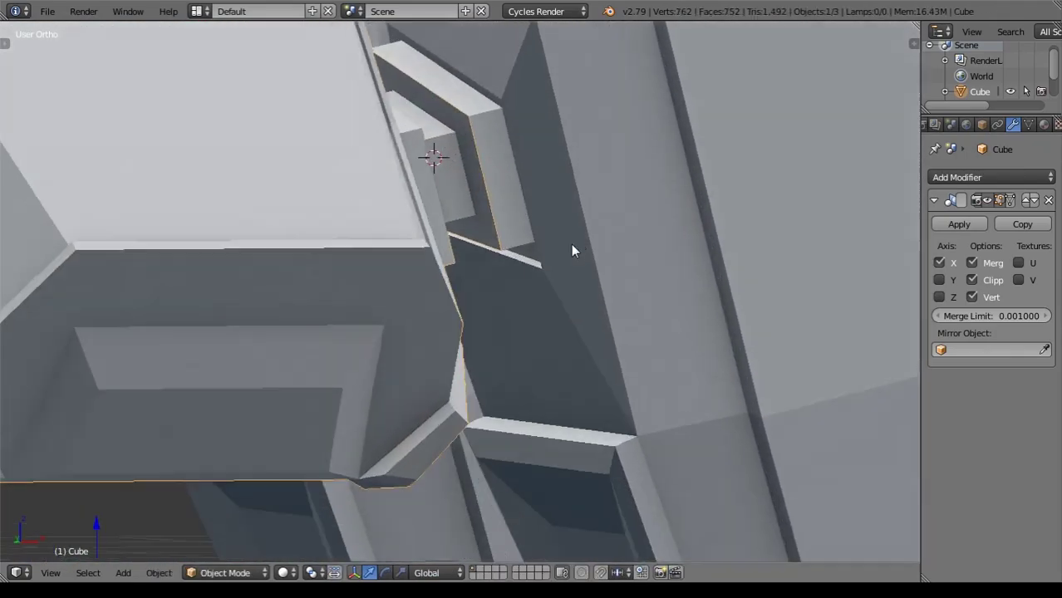
{"action": "scroll", "coordinate": [571, 244], "scroll_direction": "down", "scroll_amount": 4}
Join the right pod into the body mesh and remove the four duplicate vertices.
{"action": "right_click", "coordinate": [525, 230]}
{"action": "key", "text": "ctrl+j"}
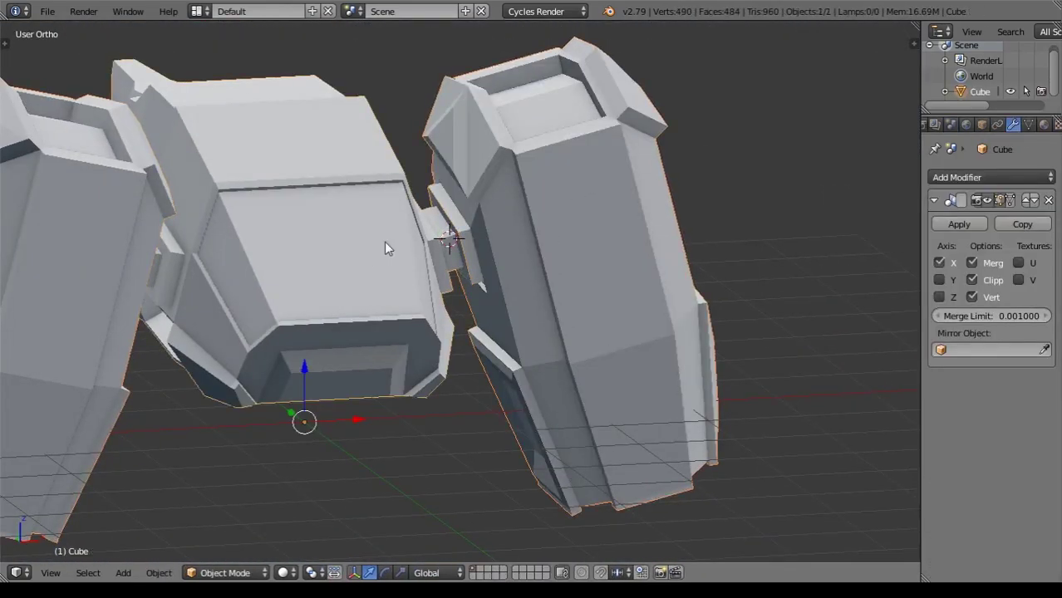
{"action": "key", "text": "Tab"}
{"action": "scroll", "coordinate": [384, 241], "scroll_direction": "up", "scroll_amount": 5}
{"action": "key", "text": "a"}
{"action": "key", "text": "w"}
{"action": "left_click", "coordinate": [498, 258]}
{"action": "key", "text": "Tab"}
{"action": "key", "text": "Tab"}
Select the pod's upper vertices and the thin strip beside the joint in wireframe.
{"action": "key", "text": "z"}
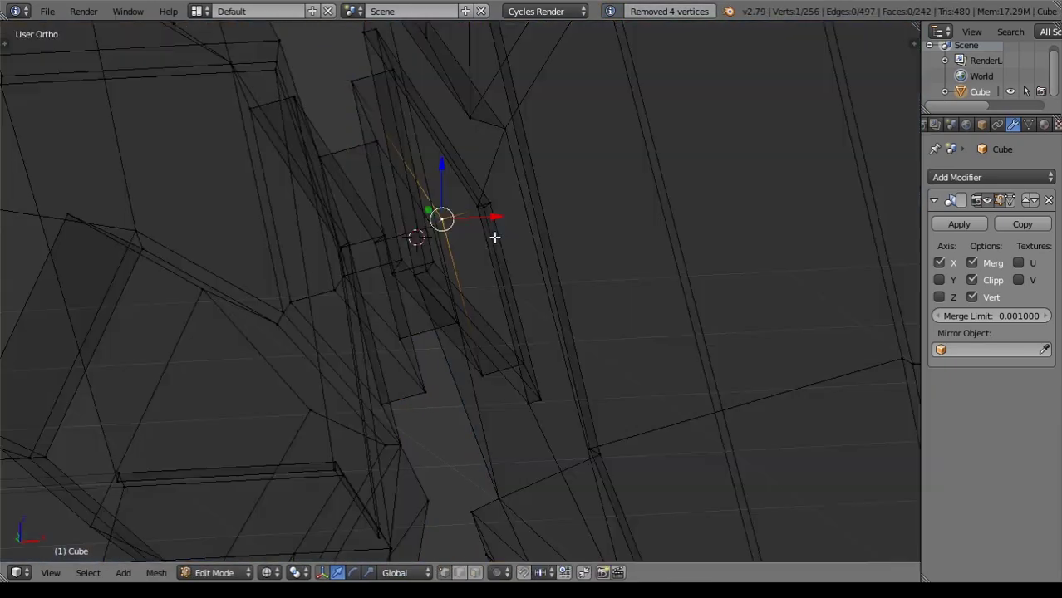
{"action": "key", "text": "a"}
{"action": "key", "text": "a"}
{"action": "scroll", "coordinate": [593, 286], "scroll_direction": "down", "scroll_amount": 5}
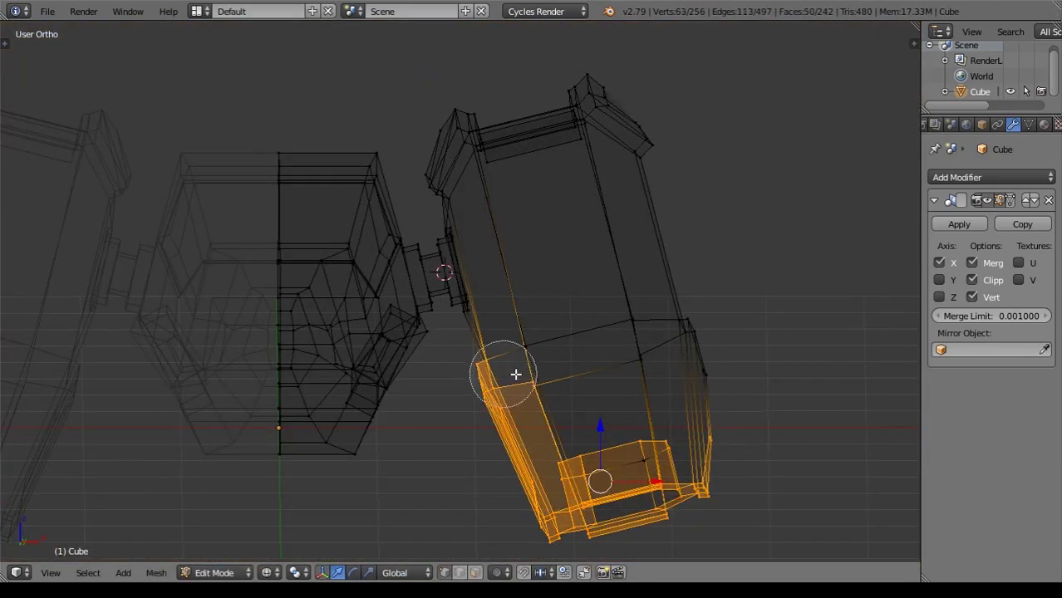
{"action": "left_click_drag", "start_coordinate": [515, 375], "coordinate": [480, 153]}
{"action": "scroll", "coordinate": [467, 245], "scroll_direction": "up", "scroll_amount": 5}
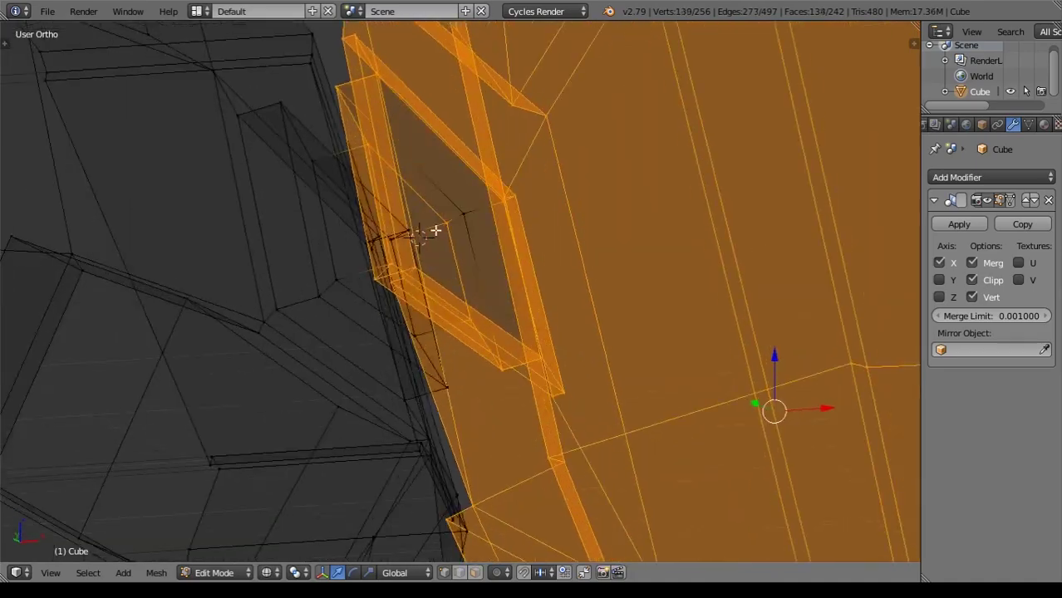
{"action": "left_click_drag", "start_coordinate": [433, 229], "coordinate": [455, 242]}
{"action": "mouse_move", "coordinate": [387, 116]}
{"action": "middle_mouse_down"}
{"action": "mouse_move", "coordinate": [581, 278]}
{"action": "mouse_move", "coordinate": [536, 320]}
{"action": "mouse_move", "coordinate": [456, 275]}
{"action": "mouse_move", "coordinate": [586, 297]}
{"action": "mouse_move", "coordinate": [602, 313]}
{"action": "mouse_move", "coordinate": [592, 367]}
{"action": "mouse_move", "coordinate": [491, 270]}
{"action": "mouse_move", "coordinate": [387, 107]}
{"action": "mouse_move", "coordinate": [540, 280]}
{"action": "mouse_move", "coordinate": [507, 322]}
{"action": "mouse_move", "coordinate": [633, 339]}
{"action": "middle_mouse_up"}
{"action": "key", "text": "z"}
{"action": "key", "text": "z"}
{"action": "key", "text": "z"}
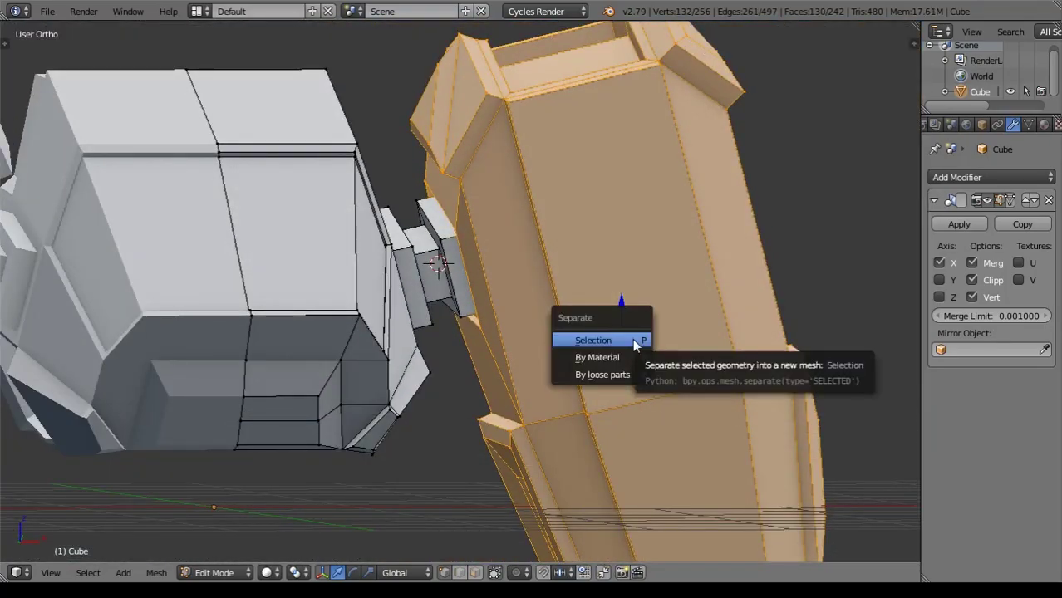
Back in Edit Mode, select the edge loop and strip at the pod's joint.
{"action": "key", "text": "Tab"}
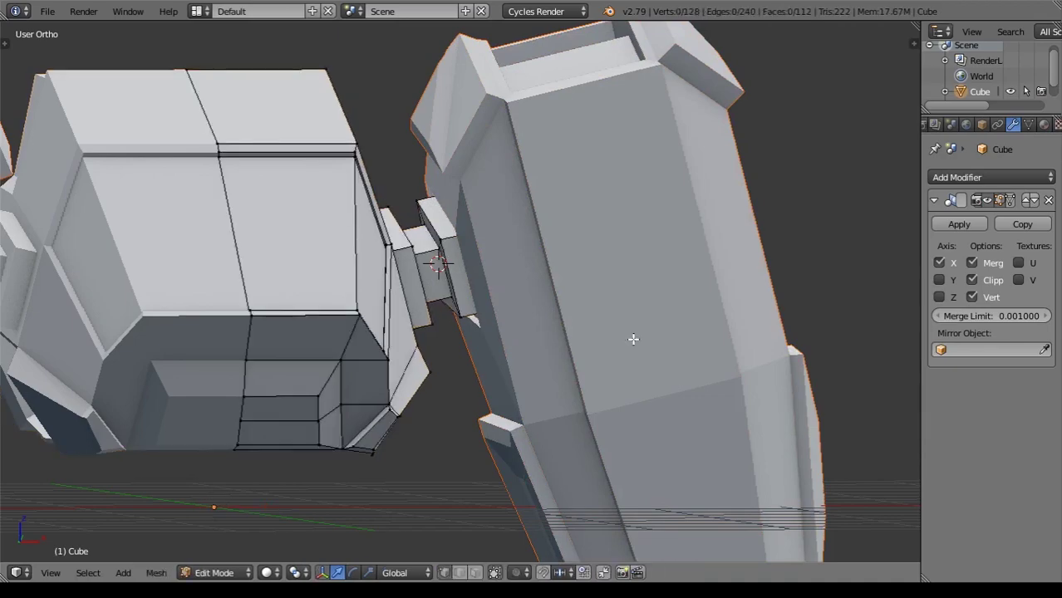
{"action": "key", "text": "Tab"}
{"action": "key", "text": "Tab"}
{"action": "mouse_move", "coordinate": [604, 360]}
{"action": "middle_mouse_down"}
{"action": "mouse_move", "coordinate": [659, 376]}
{"action": "mouse_move", "coordinate": [486, 325]}
{"action": "middle_mouse_up"}
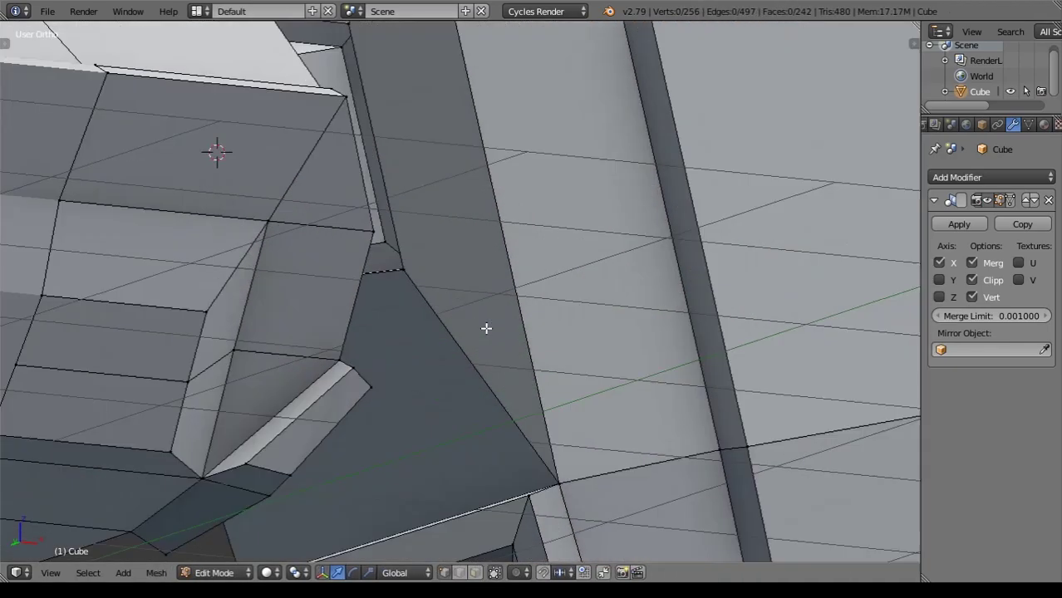
{"action": "right_click", "coordinate": [375, 183], "text": "alt"}
{"action": "middle_click_drag", "start_coordinate": [375, 183], "coordinate": [323, 439]}
{"action": "key", "text": "z"}
{"action": "right_click", "coordinate": [279, 147], "text": "alt+shift"}
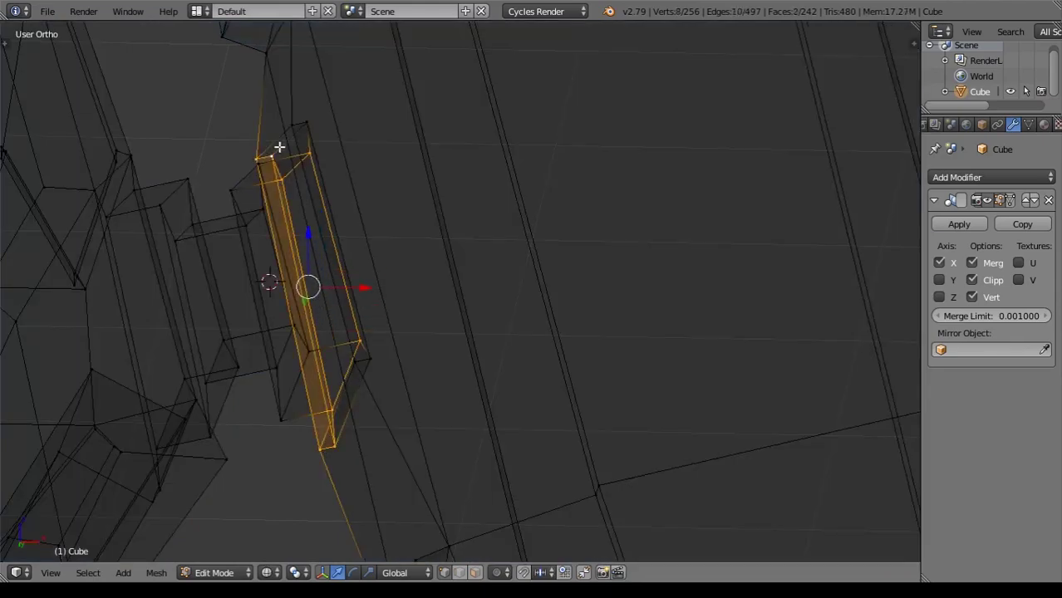
{"action": "key", "text": "z"}
{"action": "scroll", "coordinate": [375, 382], "scroll_direction": "down", "scroll_amount": 3}
{"action": "middle_click_drag", "start_coordinate": [375, 382], "coordinate": [551, 425]}
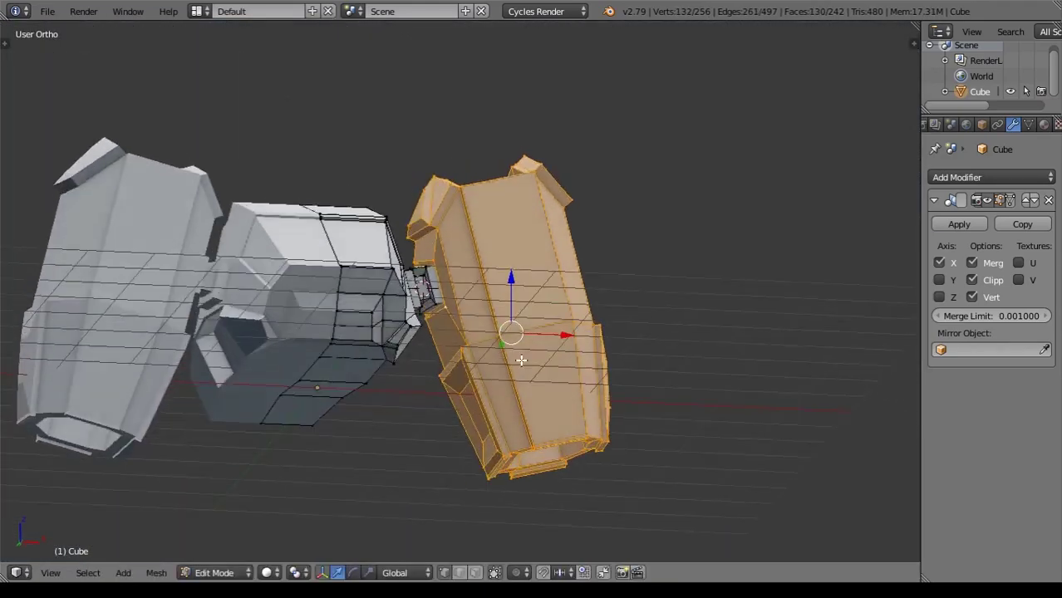
Inspect the body-pod joint and brush-select vertices in wireframe.
{"action": "scroll", "coordinate": [521, 360], "scroll_direction": "up", "scroll_amount": 3}
{"action": "middle_click_drag", "start_coordinate": [521, 360], "coordinate": [587, 403]}
{"action": "scroll", "coordinate": [532, 248], "scroll_direction": "up", "scroll_amount": 2}
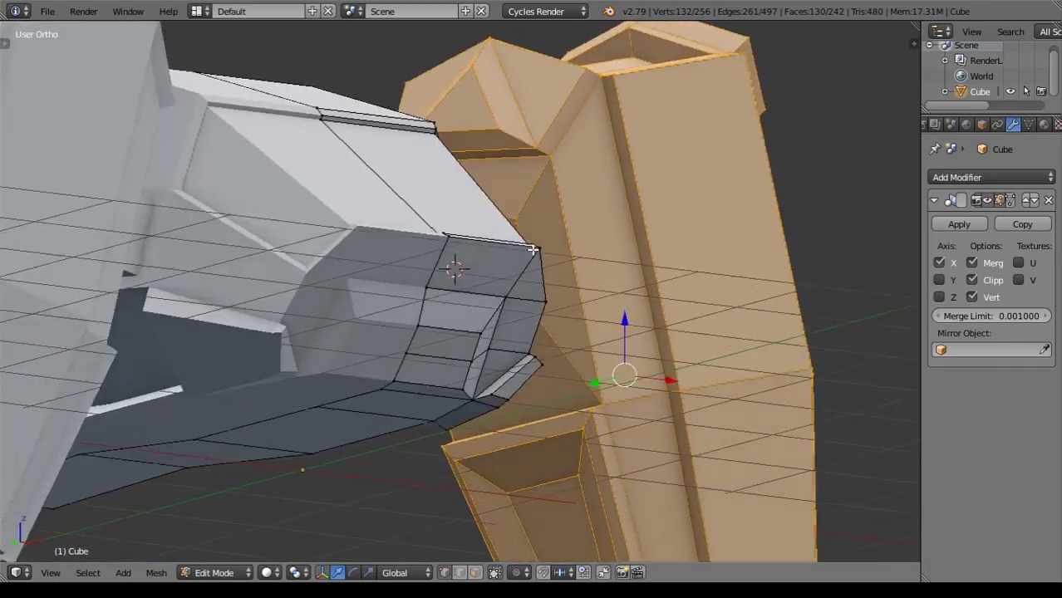
{"action": "mouse_move", "coordinate": [533, 248]}
{"action": "middle_mouse_down"}
{"action": "mouse_move", "coordinate": [559, 256]}
{"action": "mouse_move", "coordinate": [538, 355]}
{"action": "mouse_move", "coordinate": [538, 322]}
{"action": "middle_mouse_up"}
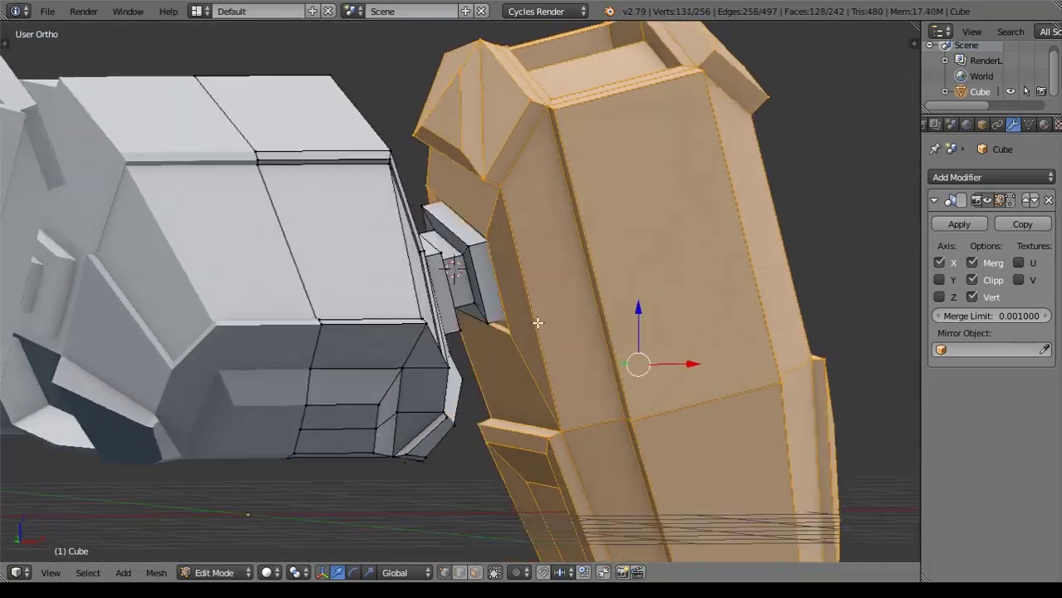
{"action": "scroll", "coordinate": [537, 322], "scroll_direction": "up", "scroll_amount": 3}
{"action": "key", "text": "z"}
{"action": "key", "text": "c"}
{"action": "key", "text": "Escape"}
{"action": "key", "text": "z"}
{"action": "scroll", "coordinate": [654, 413], "scroll_direction": "down", "scroll_amount": 5}
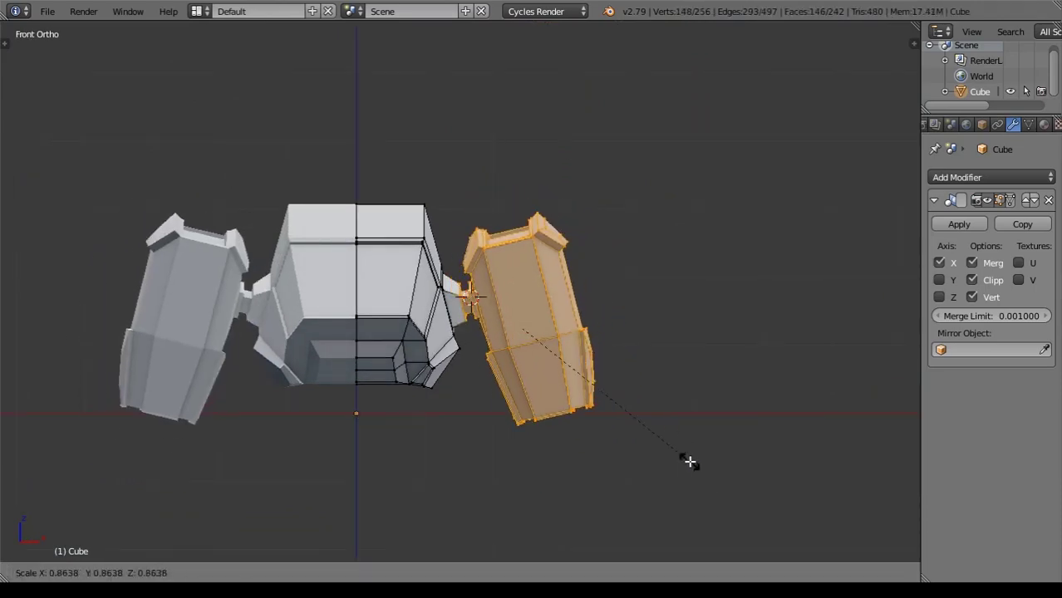
{"action": "scroll", "coordinate": [673, 456], "scroll_direction": "up", "scroll_amount": 5}
{"action": "middle_click_drag", "start_coordinate": [673, 456], "coordinate": [424, 577]}
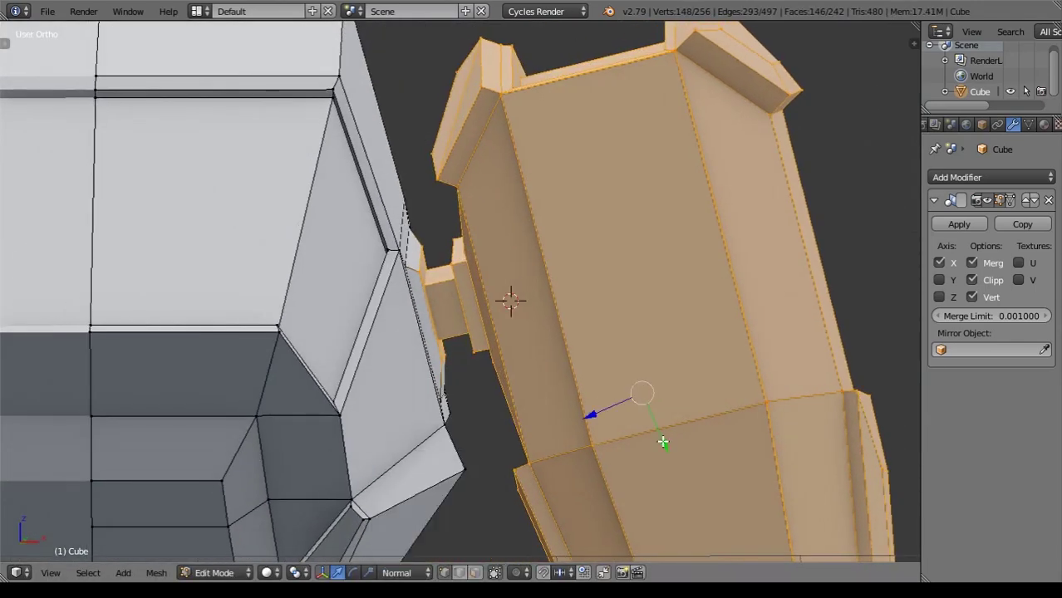
Confirm the pod faces' shrink/fatten offset, then select the entire combined mesh.
{"action": "left_click", "coordinate": [592, 427]}
{"action": "scroll", "coordinate": [565, 423], "scroll_direction": "down", "scroll_amount": 3}
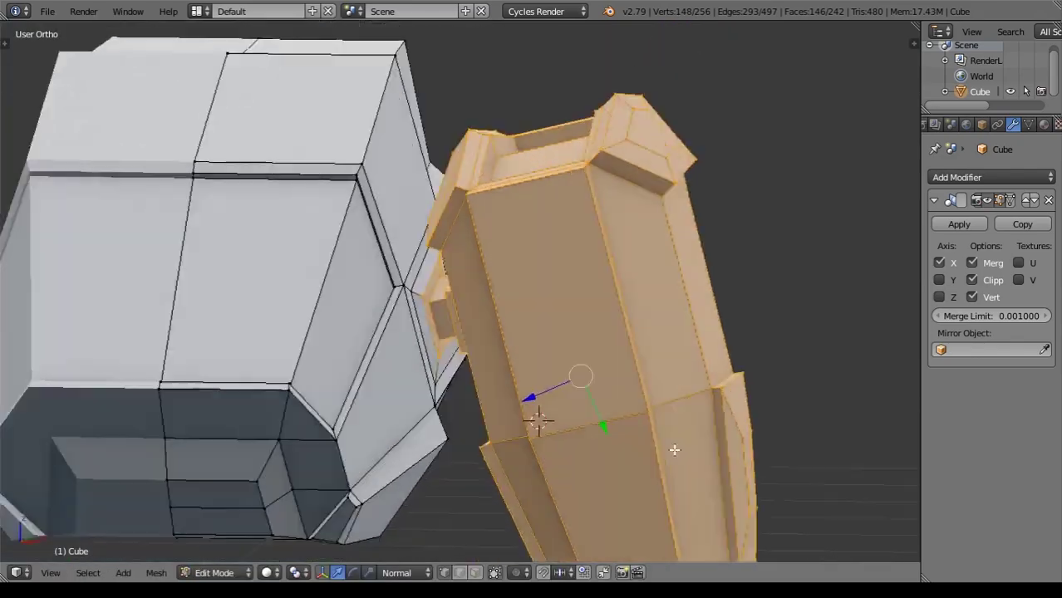
{"action": "scroll", "coordinate": [611, 457], "scroll_direction": "down", "scroll_amount": 2}
{"action": "scroll", "coordinate": [425, 462], "scroll_direction": "up", "scroll_amount": 5}
{"action": "scroll", "coordinate": [391, 388], "scroll_direction": "down", "scroll_amount": 2}
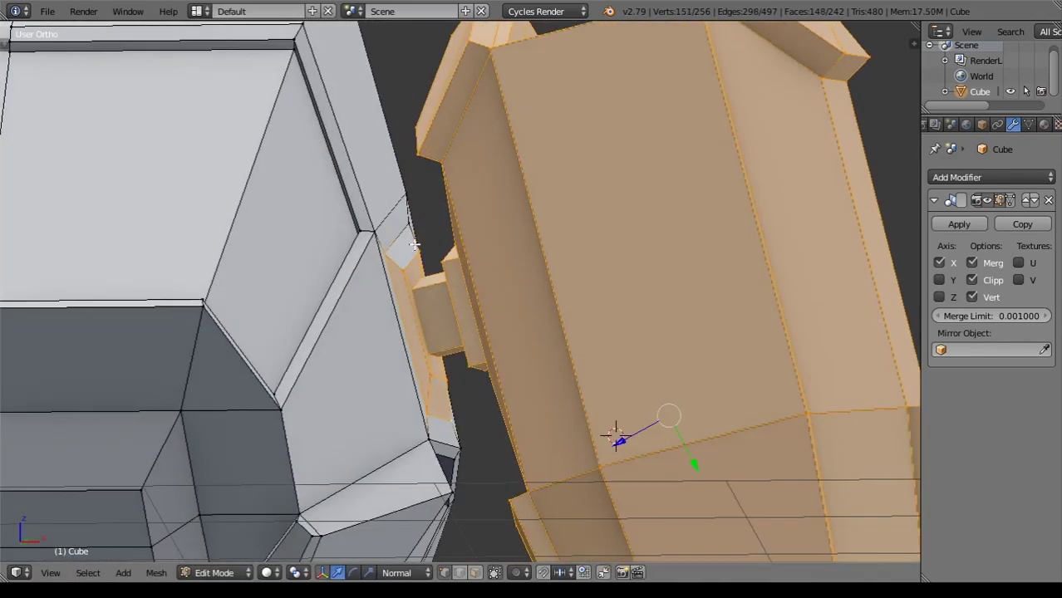
{"action": "middle_click_drag", "start_coordinate": [391, 387], "coordinate": [627, 498]}
{"action": "scroll", "coordinate": [705, 424], "scroll_direction": "down", "scroll_amount": 4}
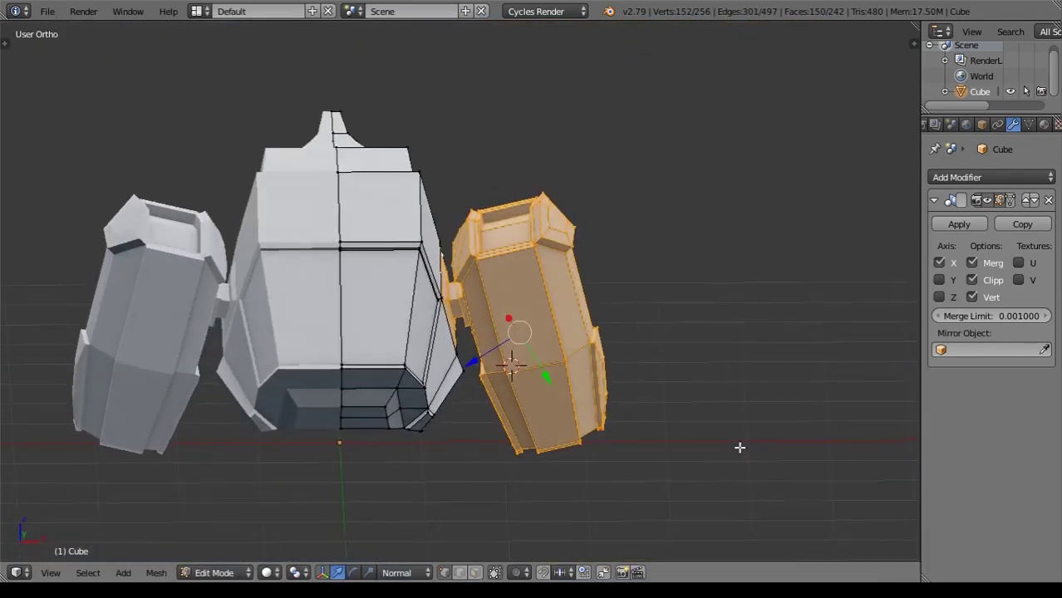
{"action": "key", "text": "a"}
{"action": "middle_click_drag", "start_coordinate": [740, 445], "coordinate": [650, 430]}
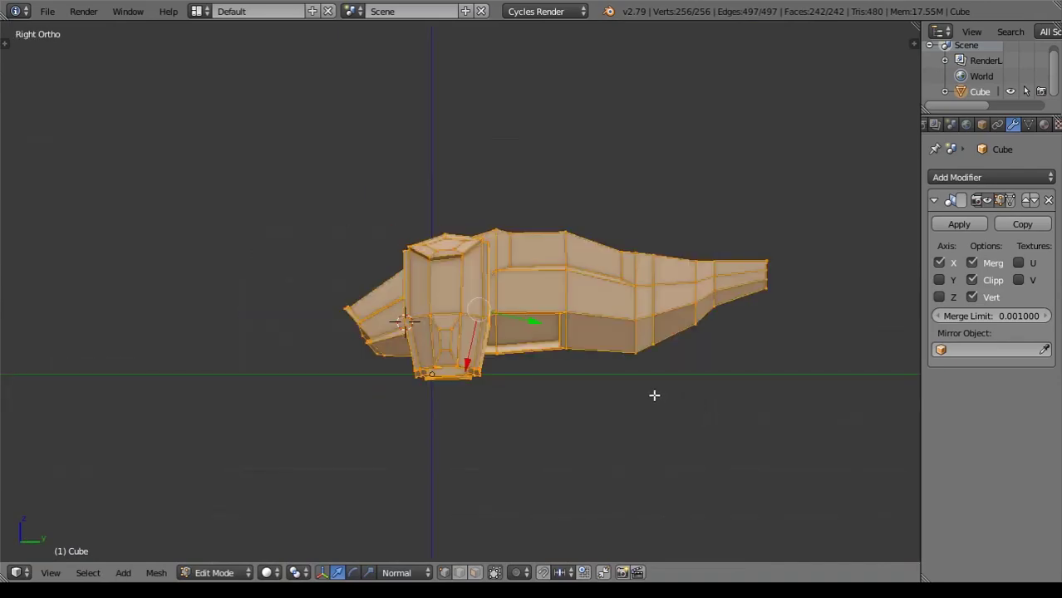
Reshape the tail by moving its vertices with proportional editing falloff.
{"action": "key", "text": "Tab"}
{"action": "scroll", "coordinate": [781, 391], "scroll_direction": "up", "scroll_amount": 2}
{"action": "key", "text": "Tab"}
{"action": "key", "text": "a"}
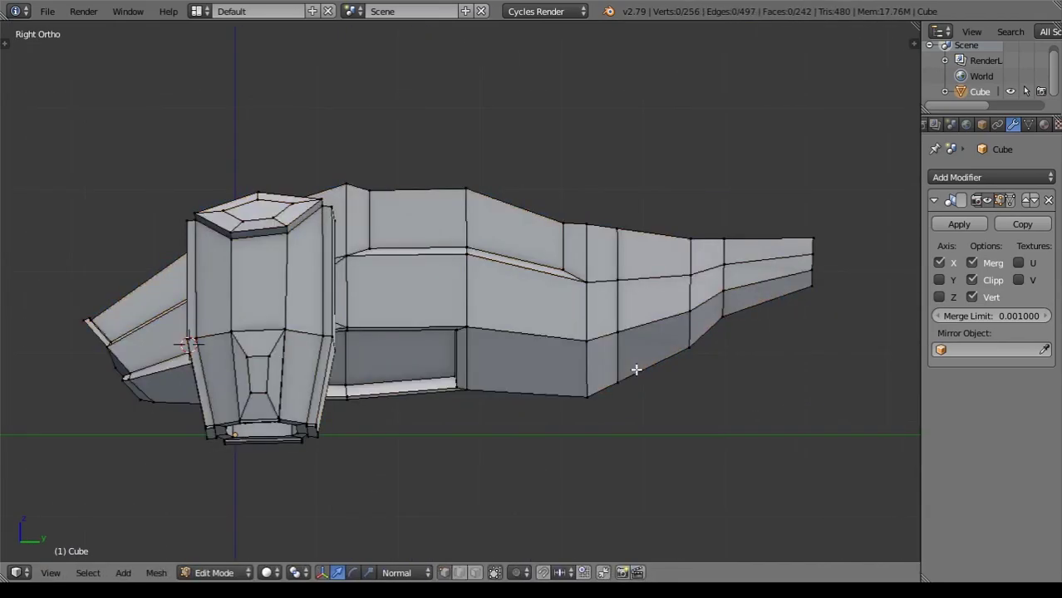
{"action": "key", "text": "z"}
{"action": "right_click", "coordinate": [561, 255], "text": "alt"}
{"action": "left_click", "coordinate": [690, 341]}
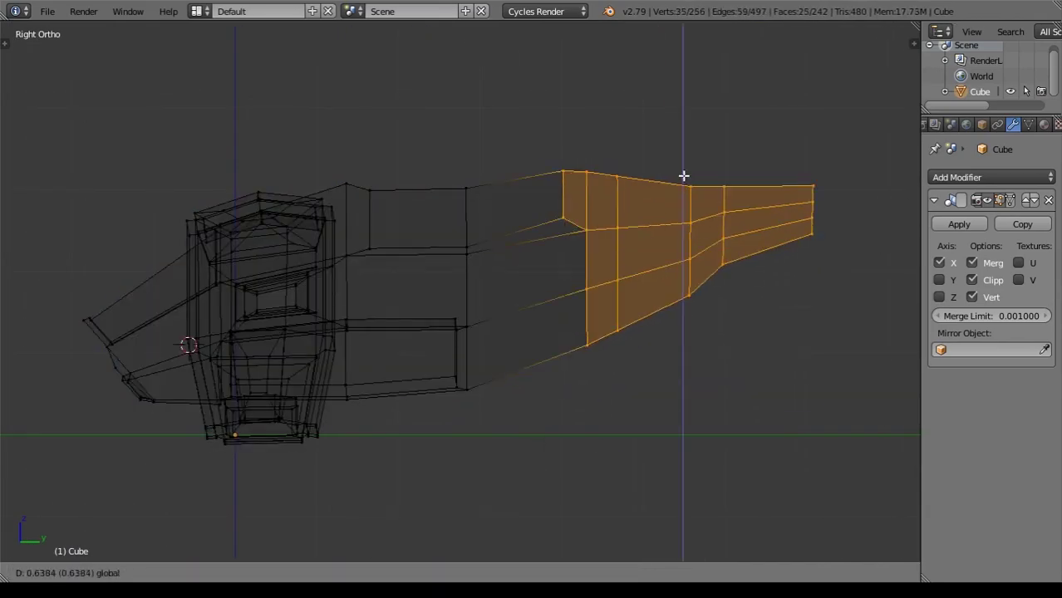
{"action": "left_click", "coordinate": [686, 159]}
{"action": "key", "text": "a"}
{"action": "key", "text": "z"}
Move the edge on the tail's top ridge along the vertical Z axis.
{"action": "mouse_move", "coordinate": [686, 159]}
{"action": "middle_mouse_down"}
{"action": "mouse_move", "coordinate": [505, 350]}
{"action": "mouse_move", "coordinate": [408, 350]}
{"action": "mouse_move", "coordinate": [429, 332]}
{"action": "middle_mouse_up"}
{"action": "scroll", "coordinate": [557, 301], "scroll_direction": "up", "scroll_amount": 3}
{"action": "scroll", "coordinate": [561, 260], "scroll_direction": "up", "scroll_amount": 2}
{"action": "right_click", "coordinate": [565, 270]}
{"action": "key", "text": "g"}
{"action": "key", "text": "z"}
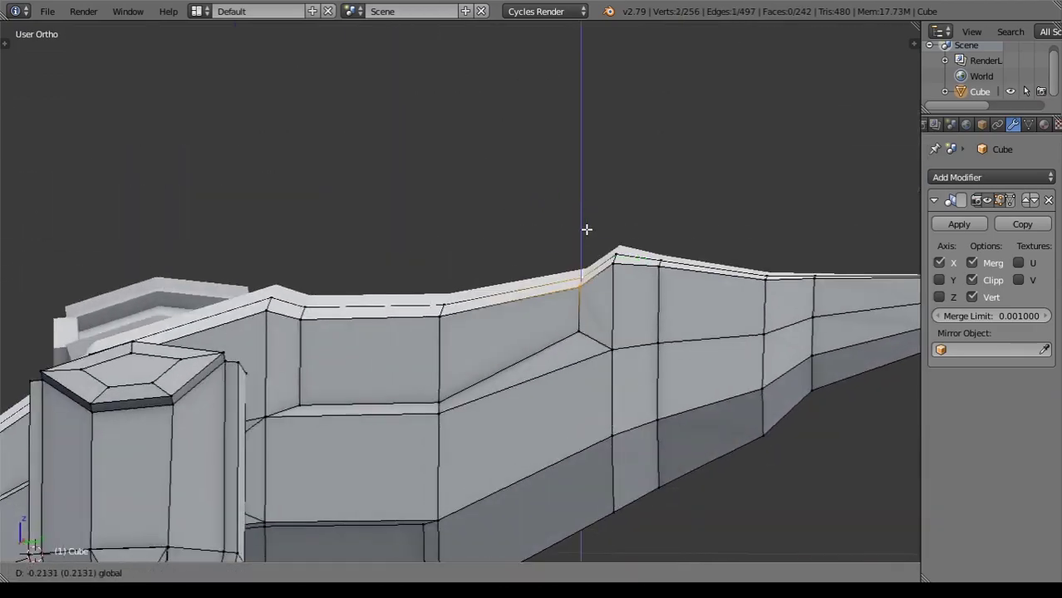
{"action": "mouse_move", "coordinate": [574, 262]}
{"action": "middle_mouse_down"}
{"action": "mouse_move", "coordinate": [570, 376]}
{"action": "mouse_move", "coordinate": [614, 357]}
{"action": "middle_mouse_up"}
{"action": "scroll", "coordinate": [640, 372], "scroll_direction": "down", "scroll_amount": 5}
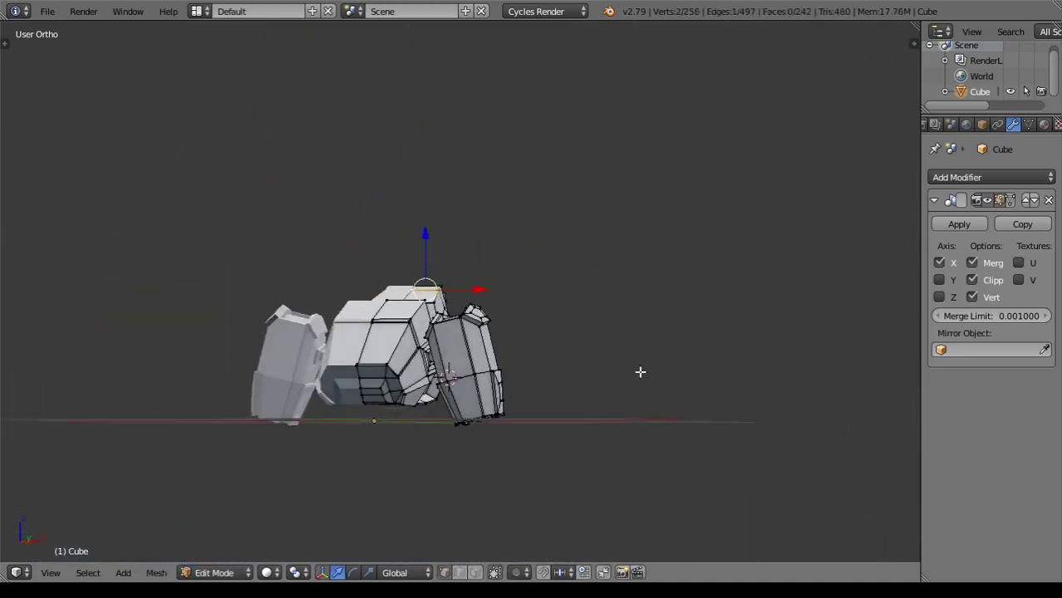
{"action": "scroll", "coordinate": [493, 404], "scroll_direction": "up", "scroll_amount": 3}
{"action": "mouse_move", "coordinate": [779, 424]}
{"action": "middle_mouse_down"}
{"action": "mouse_move", "coordinate": [492, 404]}
{"action": "mouse_move", "coordinate": [515, 415]}
{"action": "middle_mouse_up"}
{"action": "scroll", "coordinate": [540, 427], "scroll_direction": "up", "scroll_amount": 5}
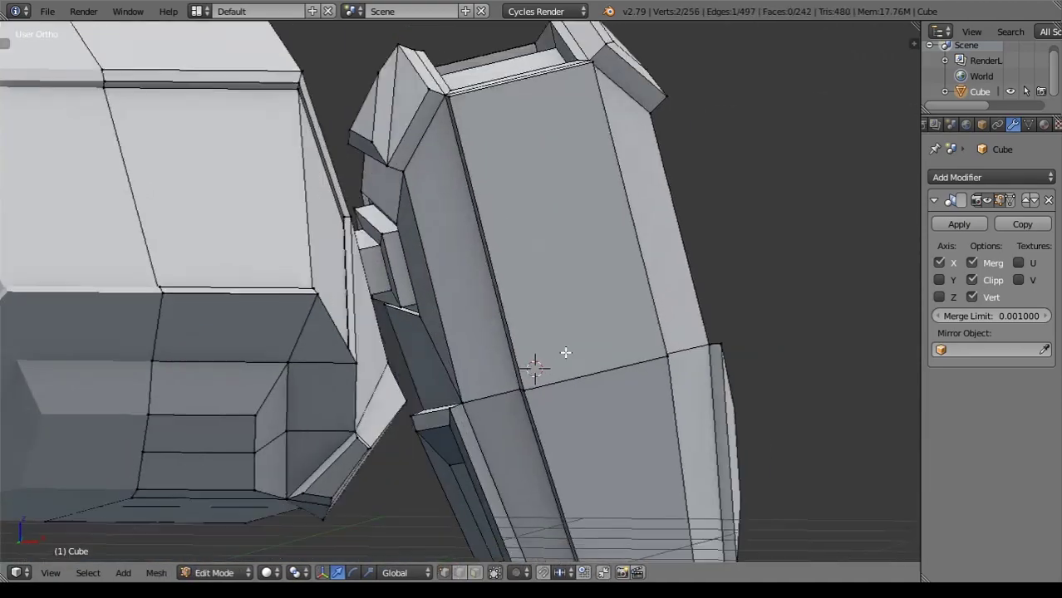
Circle-select the whole front leg pod in see-through wireframe view.
{"action": "key", "text": "a"}
{"action": "key", "text": "z"}
{"action": "middle_click_drag", "start_coordinate": [538, 380], "coordinate": [515, 415]}
{"action": "key", "text": "c"}
{"action": "left_click", "coordinate": [491, 469]}
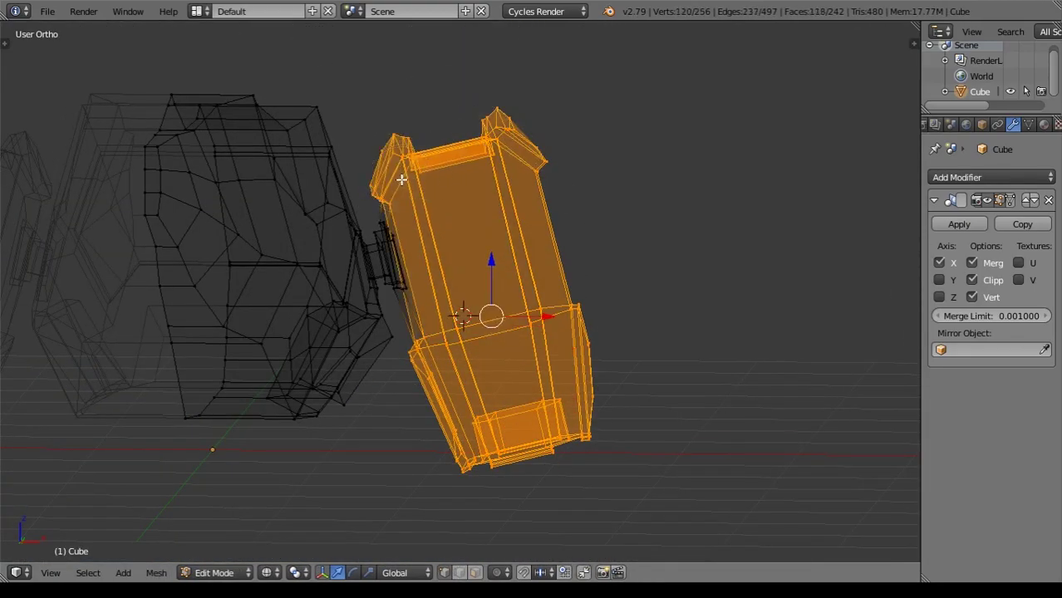
{"action": "scroll", "coordinate": [415, 250], "scroll_direction": "up", "scroll_amount": 4}
{"action": "middle_click_drag", "start_coordinate": [422, 325], "coordinate": [347, 352], "text": "shift"}
{"action": "key", "text": "Escape"}
{"action": "key", "text": "z"}
{"action": "scroll", "coordinate": [486, 350], "scroll_direction": "down", "scroll_amount": 5}
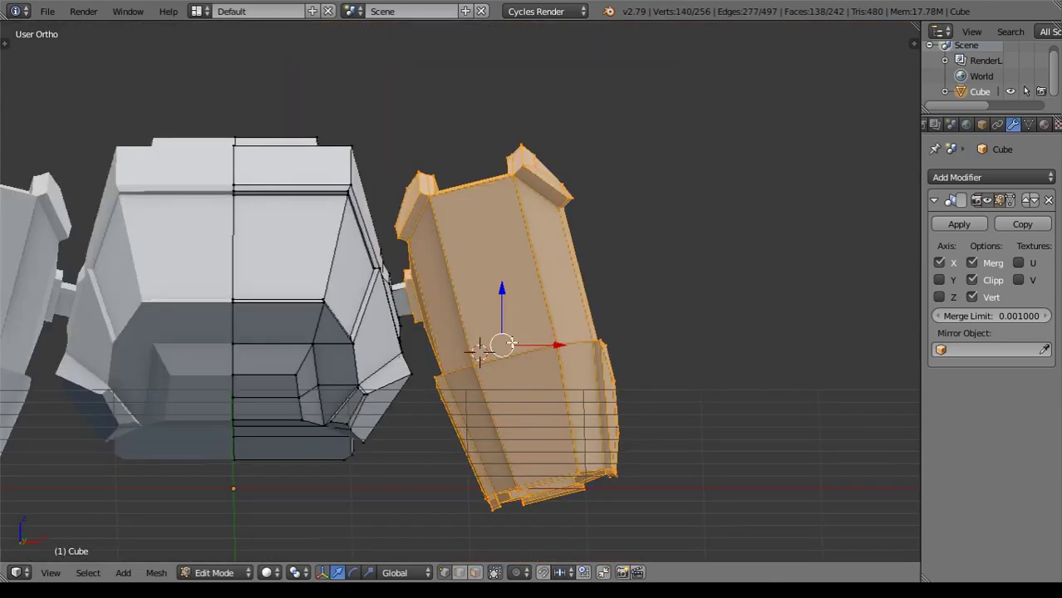
{"action": "scroll", "coordinate": [522, 360], "scroll_direction": "up", "scroll_amount": 2}
{"action": "scroll", "coordinate": [523, 357], "scroll_direction": "up", "scroll_amount": 4}
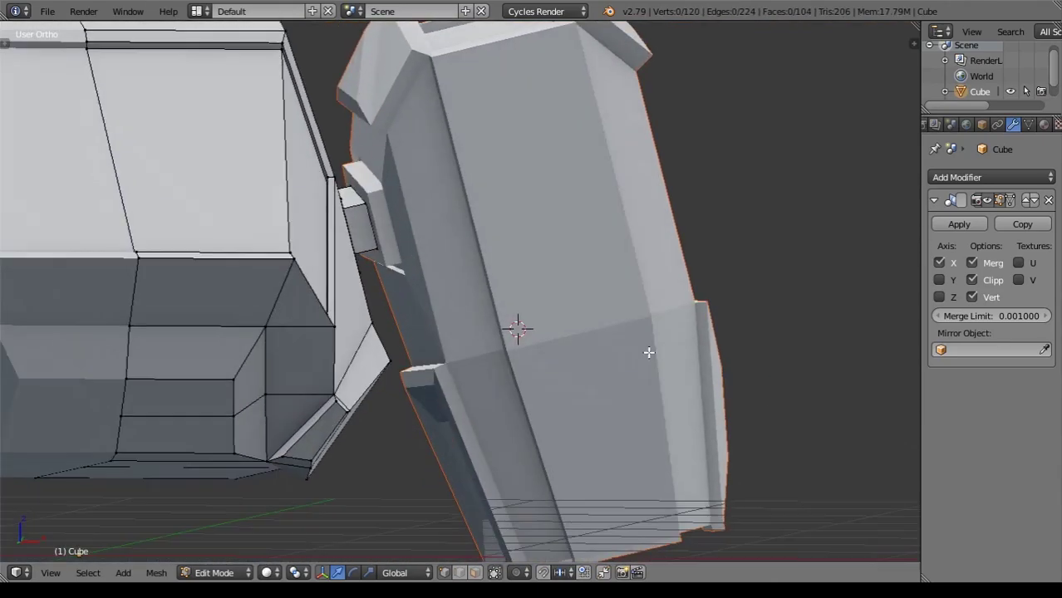
Separate the selected pod into its own object with P > Selection, then select it.
{"action": "key", "text": "p"}
{"action": "left_click", "coordinate": [649, 350]}
{"action": "key", "text": "Tab"}
{"action": "right_click", "coordinate": [621, 294]}
{"action": "key", "text": "r"}
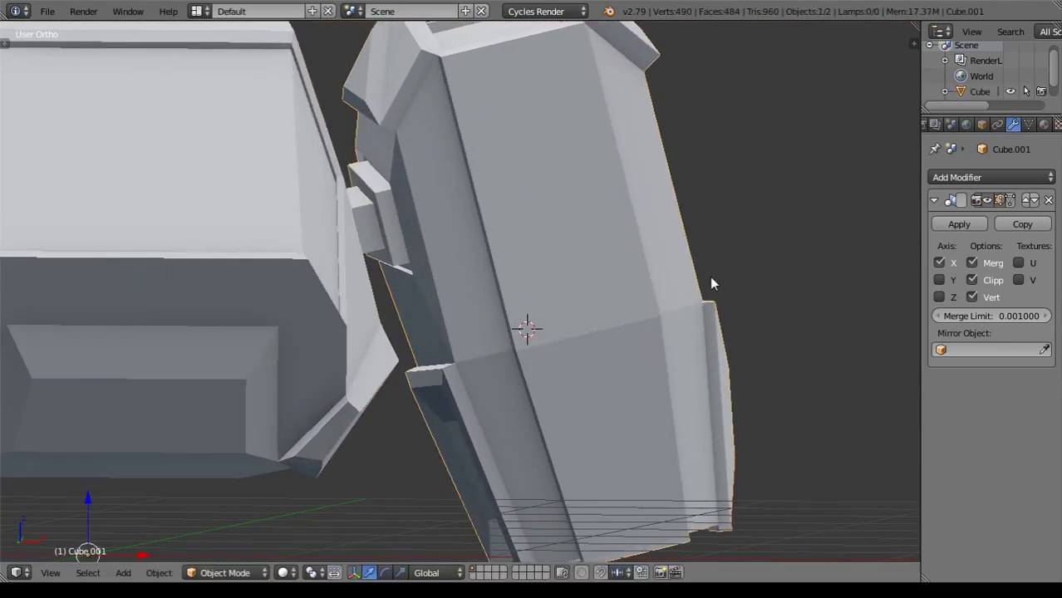
{"action": "scroll", "coordinate": [711, 284], "scroll_direction": "down", "scroll_amount": 4}
{"action": "middle_click_drag", "start_coordinate": [699, 322], "coordinate": [578, 346]}
{"action": "key", "text": "KP_3"}
Duplicate the pod object and scale the copy up to about 1.24.
{"action": "key", "text": "shift+d"}
{"action": "key", "text": "s"}
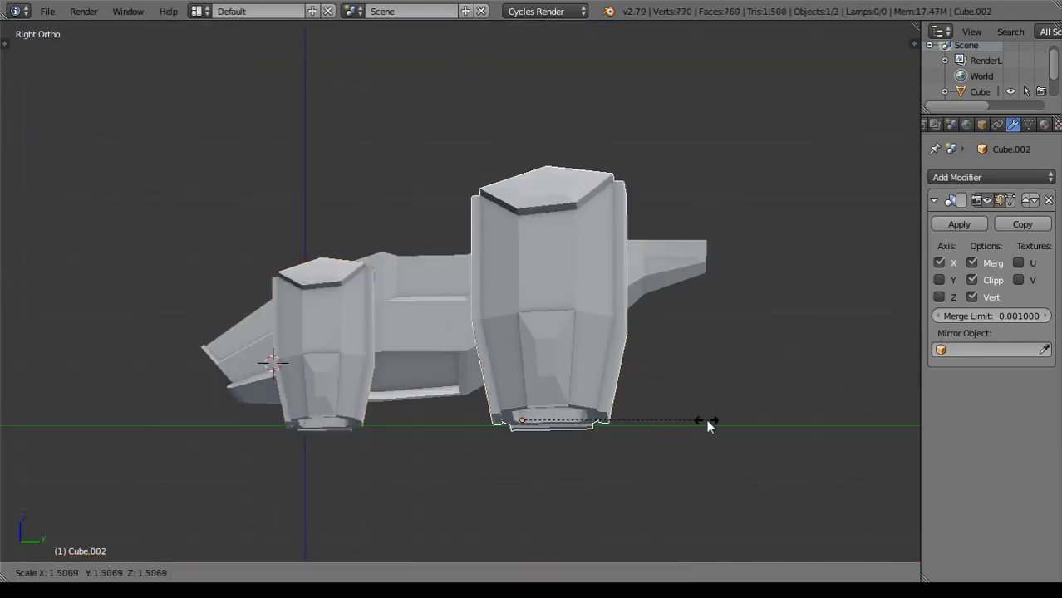
{"action": "left_click", "coordinate": [526, 384]}
{"action": "mouse_move", "coordinate": [527, 384]}
{"action": "middle_mouse_down"}
{"action": "mouse_move", "coordinate": [505, 306]}
{"action": "mouse_move", "coordinate": [548, 367]}
{"action": "mouse_move", "coordinate": [625, 334]}
{"action": "mouse_move", "coordinate": [701, 495]}
{"action": "middle_mouse_up"}
{"action": "middle_click_drag", "start_coordinate": [496, 304], "coordinate": [613, 253]}
Rotate the duplicate pod's mesh in edit mode, checking it from top and side views.
{"action": "key", "text": "Tab"}
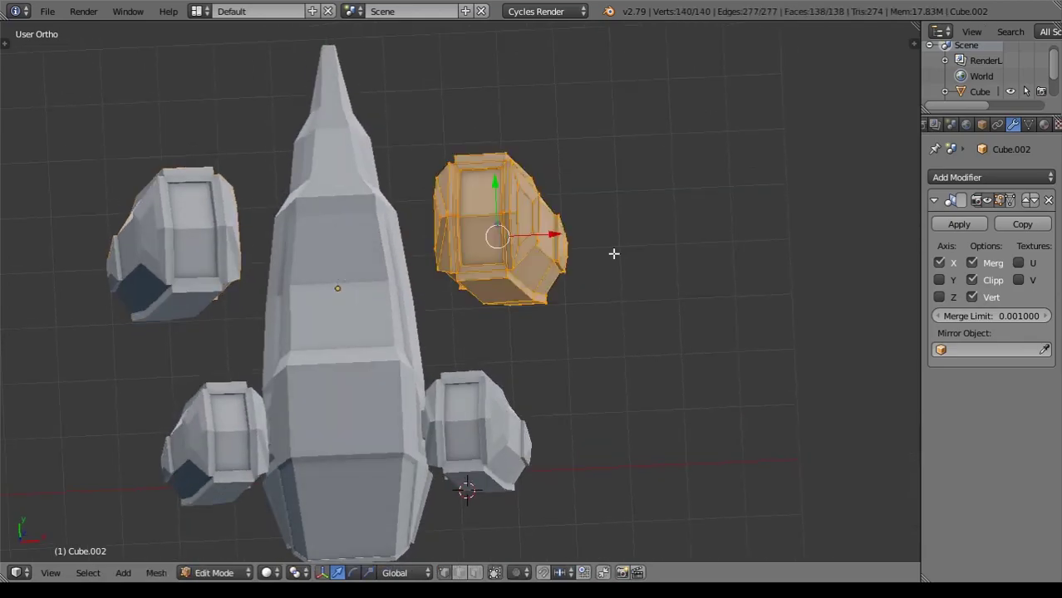
{"action": "key", "text": "KP_7"}
{"action": "key", "text": "e"}
{"action": "left_click", "coordinate": [583, 335]}
{"action": "mouse_move", "coordinate": [583, 335]}
{"action": "middle_mouse_down"}
{"action": "mouse_move", "coordinate": [568, 197]}
{"action": "mouse_move", "coordinate": [575, 304]}
{"action": "middle_mouse_up"}
{"action": "key", "text": "KP_3"}
{"action": "key", "text": "KP_7"}
{"action": "key", "text": "z"}
{"action": "scroll", "coordinate": [643, 295], "scroll_direction": "down", "scroll_amount": 3}
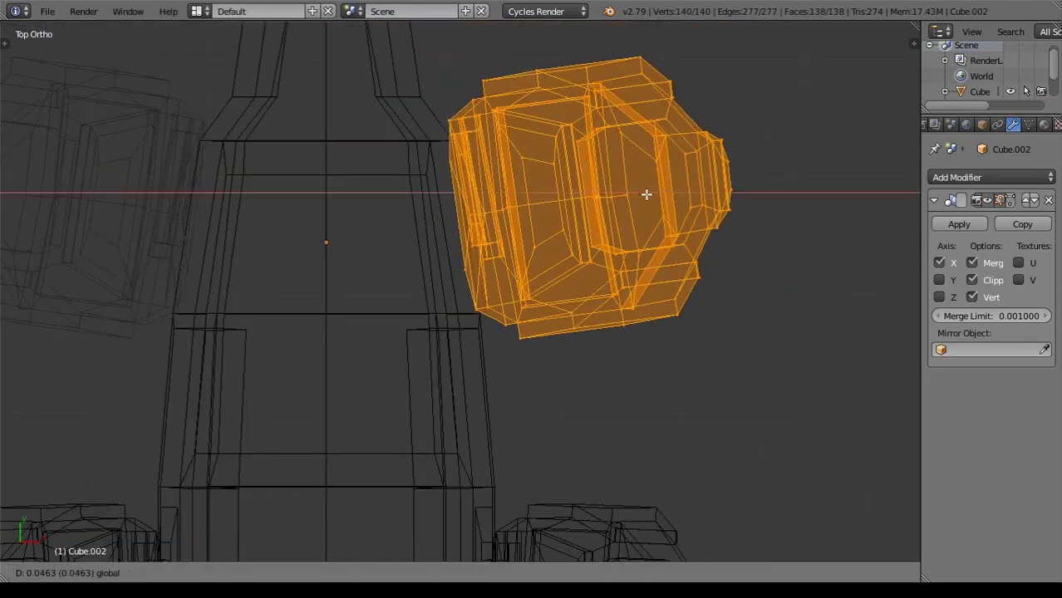
{"action": "key", "text": "z"}
{"action": "mouse_move", "coordinate": [647, 194]}
{"action": "middle_mouse_down"}
{"action": "mouse_move", "coordinate": [628, 234]}
{"action": "mouse_move", "coordinate": [277, 147]}
{"action": "mouse_move", "coordinate": [594, 348]}
{"action": "mouse_move", "coordinate": [412, 278]}
{"action": "mouse_move", "coordinate": [536, 301]}
{"action": "middle_mouse_up"}
{"action": "right_click", "coordinate": [593, 349]}
{"action": "scroll", "coordinate": [536, 301], "scroll_direction": "down", "scroll_amount": 5}
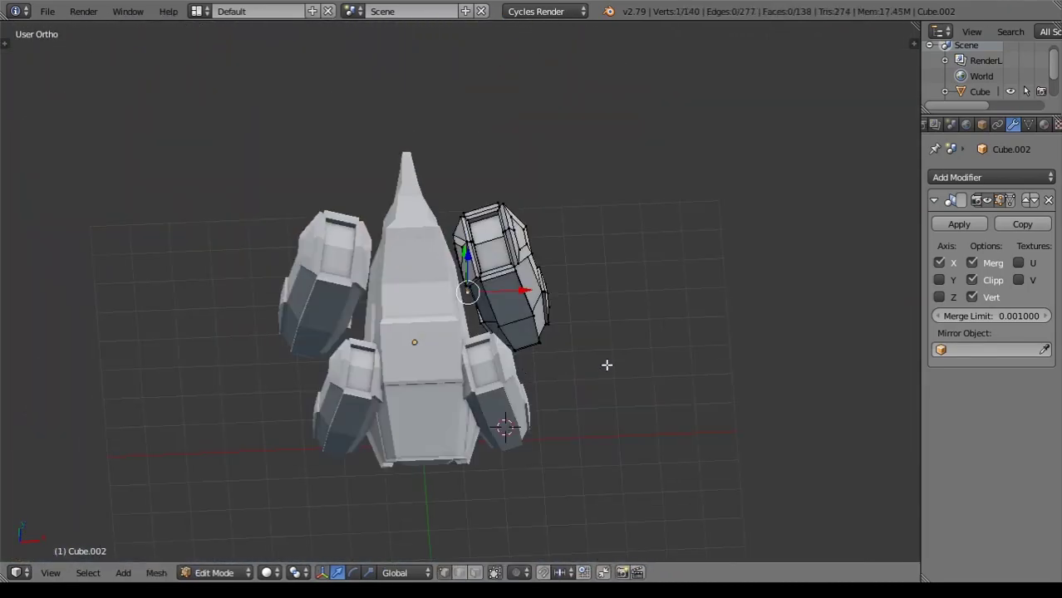
{"action": "mouse_move", "coordinate": [597, 369]}
{"action": "middle_mouse_down"}
{"action": "mouse_move", "coordinate": [526, 334]}
{"action": "mouse_move", "coordinate": [493, 365]}
{"action": "middle_mouse_up"}
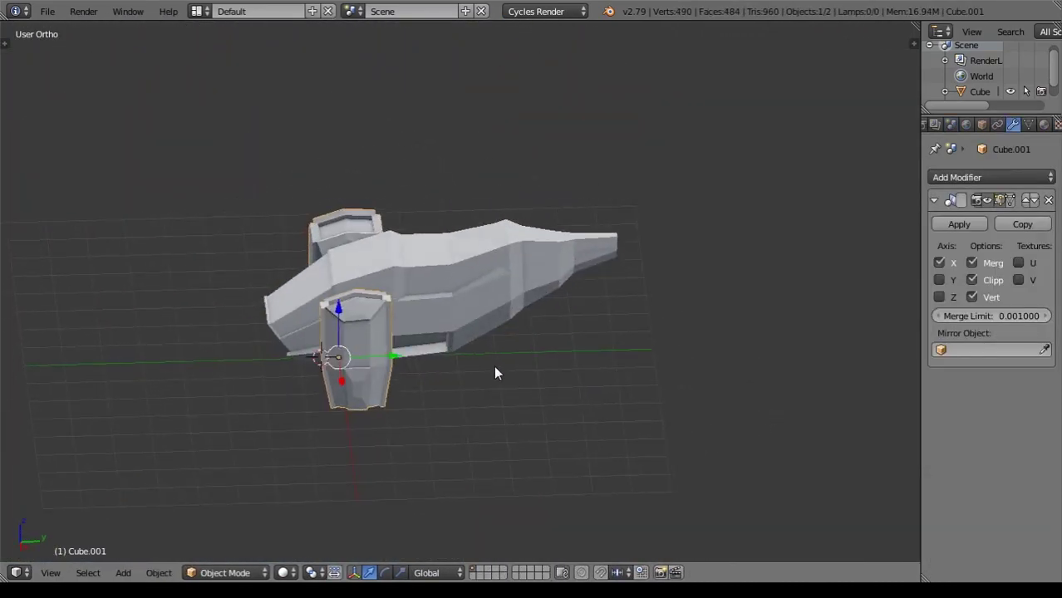
Move the pods sideways apart and rescale the pod.
{"action": "key", "text": "g"}
{"action": "left_click", "coordinate": [604, 366]}
{"action": "key", "text": "KP_3"}
{"action": "key", "text": "s"}
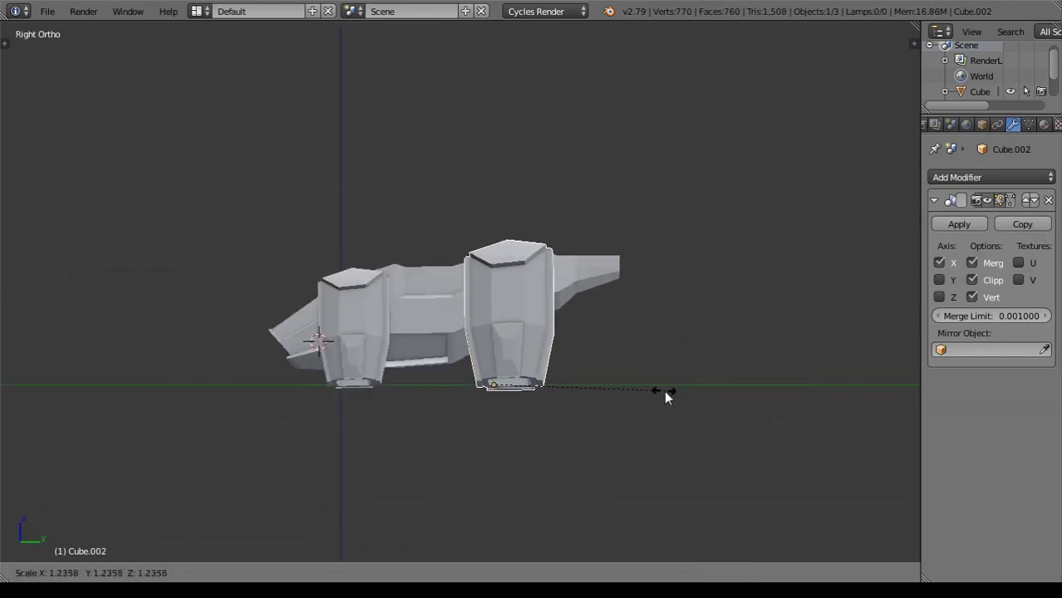
{"action": "left_click", "coordinate": [664, 391]}
{"action": "middle_click_drag", "start_coordinate": [663, 391], "coordinate": [562, 443]}
Shift the pod inward against the body and select the body face beside it.
{"action": "key", "text": "Tab"}
{"action": "scroll", "coordinate": [573, 374], "scroll_direction": "up", "scroll_amount": 3}
{"action": "key", "text": "KP_7"}
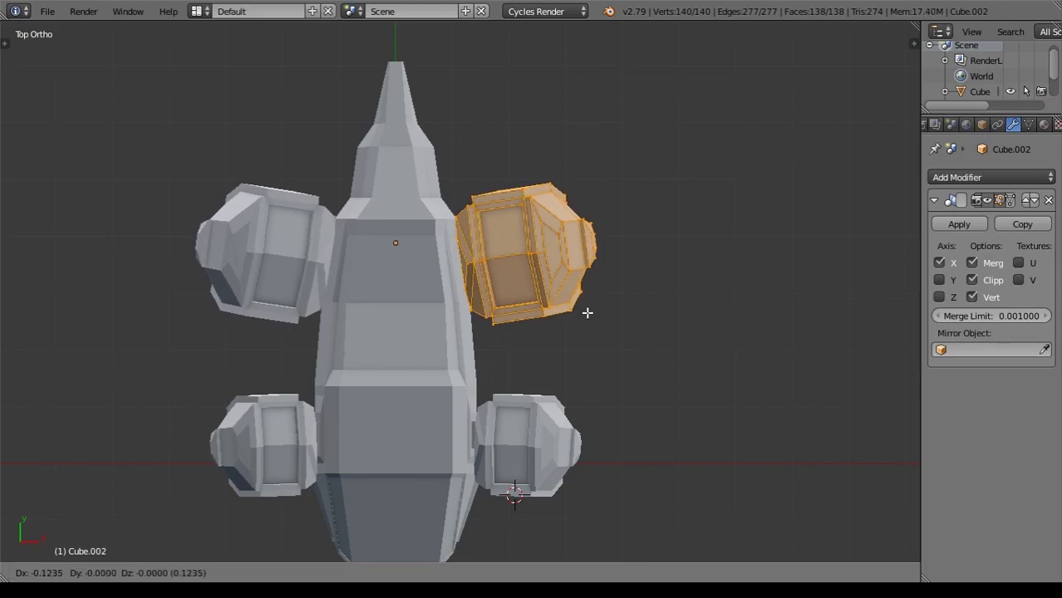
{"action": "left_click", "coordinate": [587, 312]}
{"action": "mouse_move", "coordinate": [587, 312]}
{"action": "middle_mouse_down"}
{"action": "mouse_move", "coordinate": [612, 249]}
{"action": "mouse_move", "coordinate": [540, 307]}
{"action": "middle_mouse_up"}
{"action": "scroll", "coordinate": [499, 316], "scroll_direction": "up", "scroll_amount": 4}
{"action": "right_click", "coordinate": [471, 333]}
{"action": "key", "text": "Tab"}
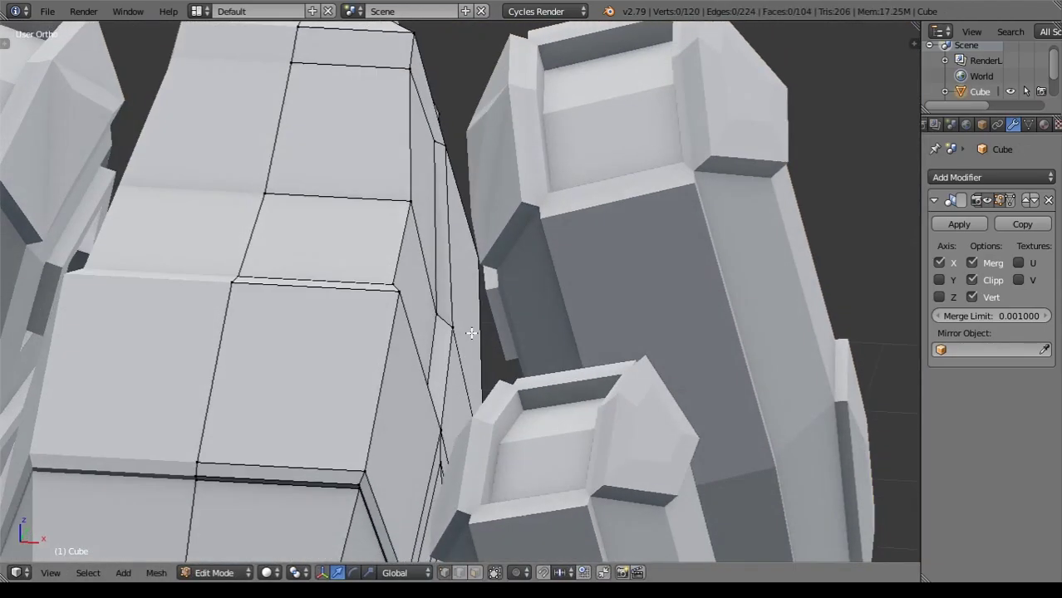
{"action": "right_click", "coordinate": [471, 333]}
Inset the body's side face at the pod joint and scale the inset up.
{"action": "key", "text": "i"}
{"action": "left_click", "coordinate": [665, 343]}
{"action": "key", "text": "z"}
{"action": "key", "text": "KP_1"}
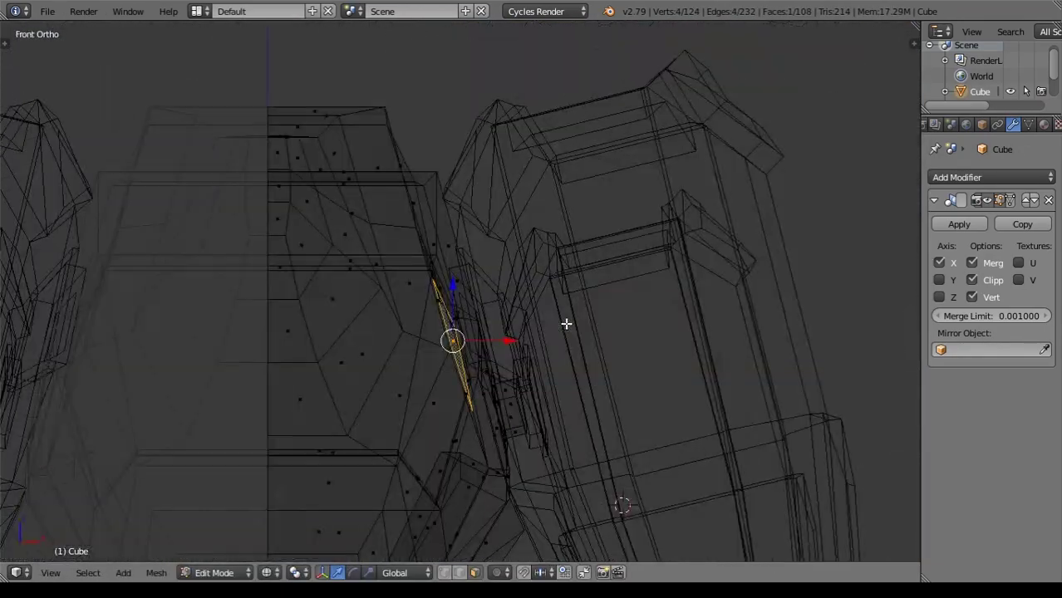
{"action": "key", "text": "KP_3"}
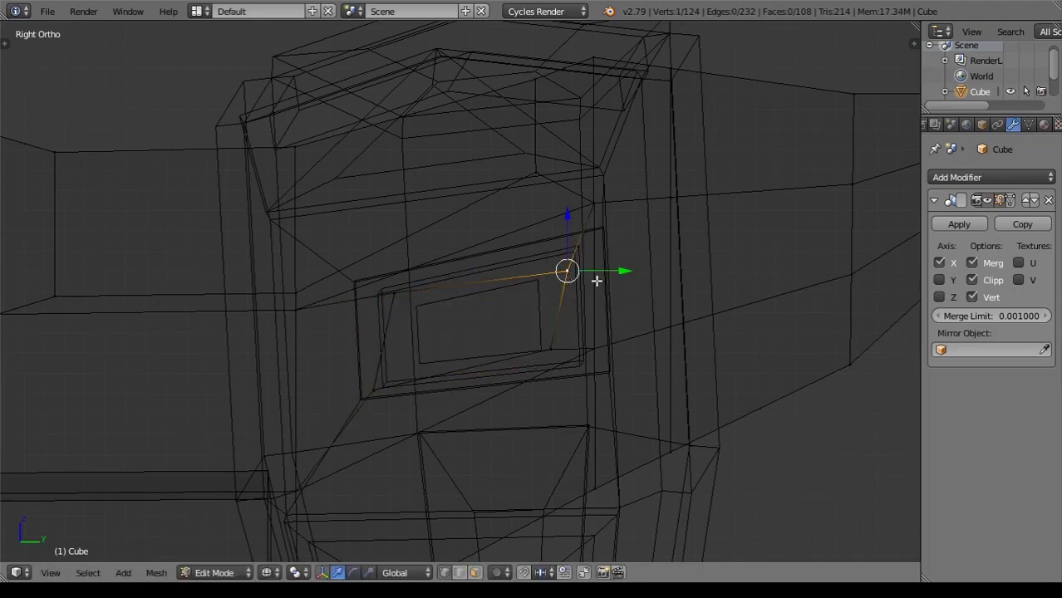
{"action": "right_click", "coordinate": [544, 347]}
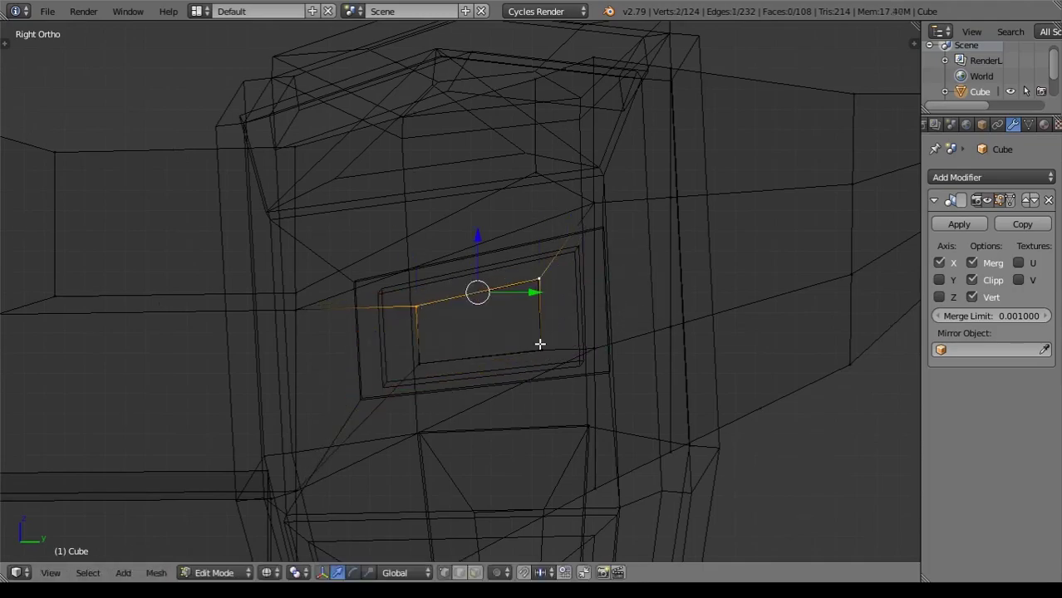
{"action": "key", "text": "s"}
{"action": "left_click", "coordinate": [605, 383]}
Set transform orientation to Normal, extrude the face, and select one edge of the extrusion.
{"action": "middle_click_drag", "start_coordinate": [598, 374], "coordinate": [576, 346]}
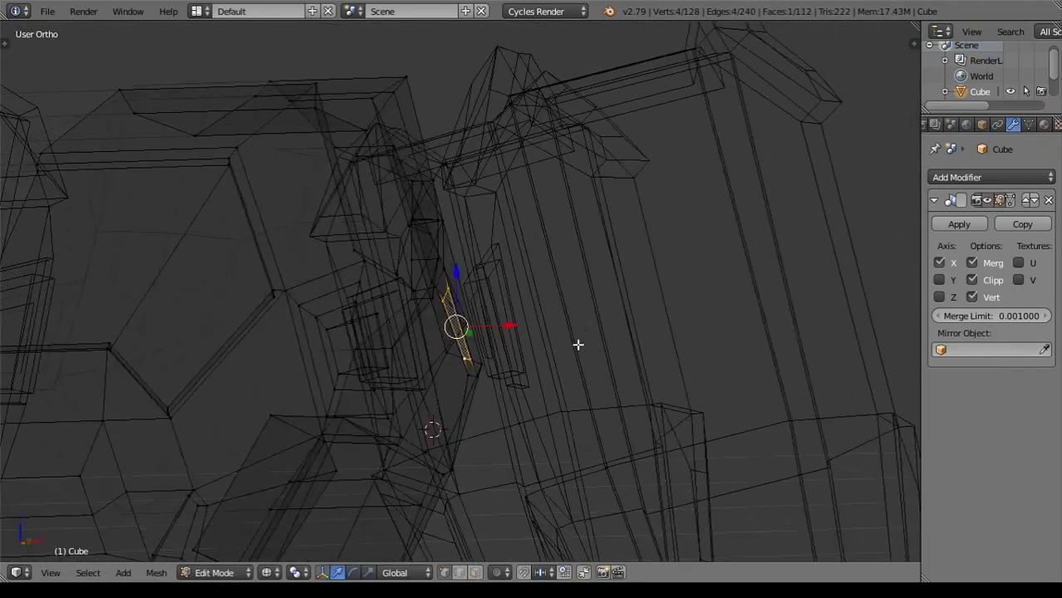
{"action": "left_click", "coordinate": [399, 573]}
{"action": "left_click", "coordinate": [403, 519]}
{"action": "mouse_move", "coordinate": [497, 403]}
{"action": "middle_mouse_down"}
{"action": "mouse_move", "coordinate": [648, 332]}
{"action": "mouse_move", "coordinate": [645, 365]}
{"action": "mouse_move", "coordinate": [614, 364]}
{"action": "mouse_move", "coordinate": [681, 365]}
{"action": "mouse_move", "coordinate": [595, 339]}
{"action": "mouse_move", "coordinate": [614, 386]}
{"action": "mouse_move", "coordinate": [672, 367]}
{"action": "mouse_move", "coordinate": [600, 363]}
{"action": "mouse_move", "coordinate": [742, 347]}
{"action": "mouse_move", "coordinate": [576, 434]}
{"action": "mouse_move", "coordinate": [512, 446]}
{"action": "middle_mouse_up"}
{"action": "key", "text": "e"}
{"action": "key", "text": "r"}
{"action": "key", "text": "ctrl+z"}
{"action": "key", "text": "z"}
{"action": "key", "text": "z"}
{"action": "scroll", "coordinate": [512, 445], "scroll_direction": "up", "scroll_amount": 6}
{"action": "mouse_move", "coordinate": [536, 379]}
{"action": "middle_mouse_down"}
{"action": "mouse_move", "coordinate": [545, 379]}
{"action": "mouse_move", "coordinate": [503, 402]}
{"action": "mouse_move", "coordinate": [514, 404]}
{"action": "mouse_move", "coordinate": [488, 406]}
{"action": "mouse_move", "coordinate": [448, 333]}
{"action": "middle_mouse_up"}
{"action": "key", "text": "z"}
{"action": "key", "text": "z"}
{"action": "right_click", "coordinate": [432, 274]}
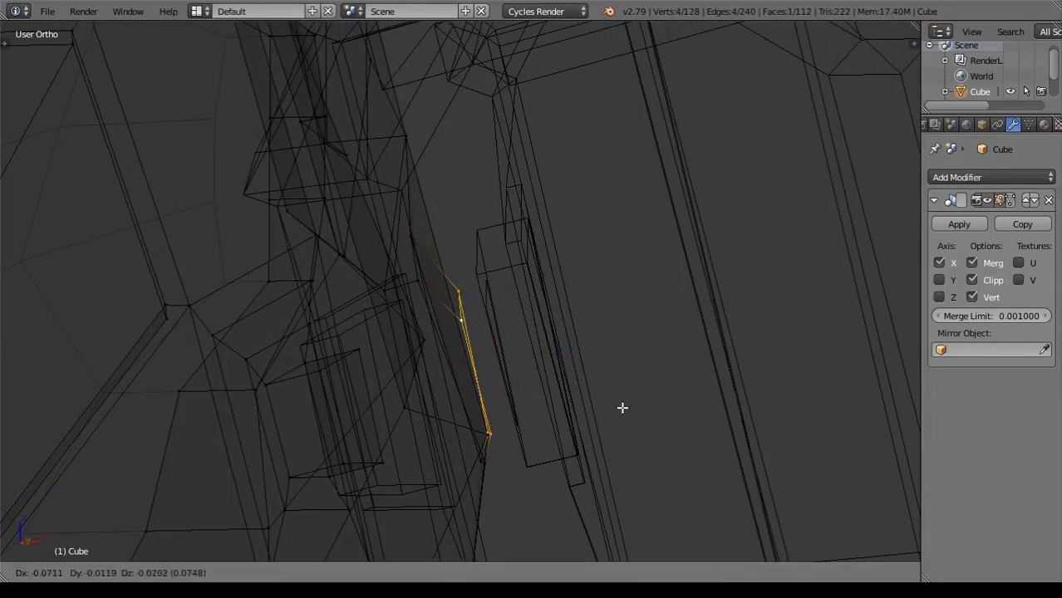
Finish moving the connector edge along the normal and leave edit mode.
{"action": "left_click", "coordinate": [658, 405]}
{"action": "key", "text": "z"}
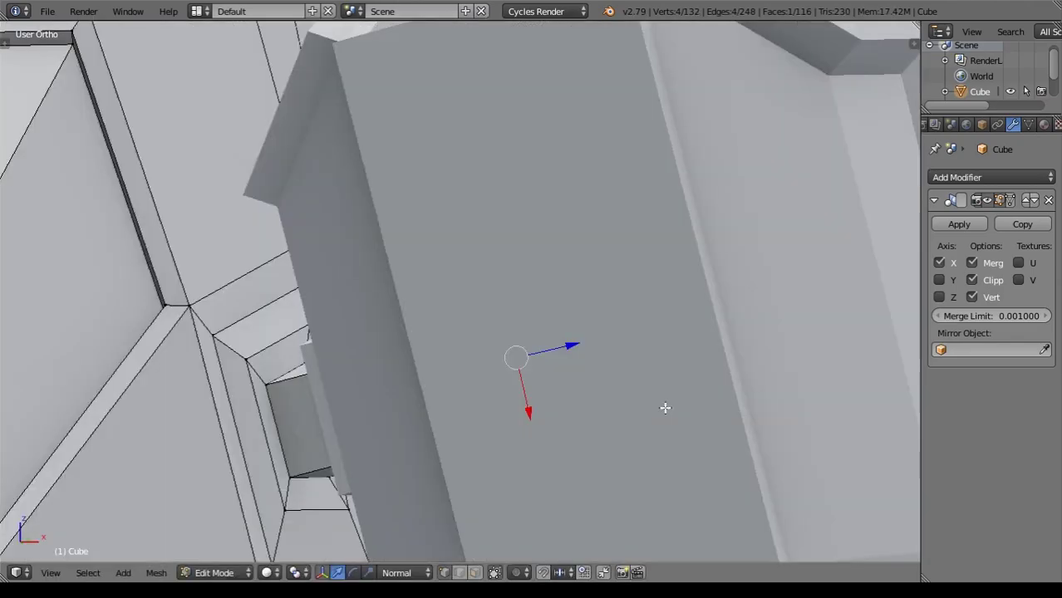
{"action": "key", "text": "Tab"}
{"action": "scroll", "coordinate": [656, 407], "scroll_direction": "down", "scroll_amount": 5}
{"action": "mouse_move", "coordinate": [627, 424]}
{"action": "middle_mouse_down"}
{"action": "mouse_move", "coordinate": [408, 517]}
{"action": "mouse_move", "coordinate": [543, 315]}
{"action": "mouse_move", "coordinate": [549, 338]}
{"action": "mouse_move", "coordinate": [732, 431]}
{"action": "mouse_move", "coordinate": [459, 378]}
{"action": "mouse_move", "coordinate": [630, 467]}
{"action": "middle_mouse_up"}
Move a face along its normal in edit mode and review the whole model.
{"action": "key", "text": "Tab"}
{"action": "scroll", "coordinate": [631, 374], "scroll_direction": "up", "scroll_amount": 4}
{"action": "scroll", "coordinate": [733, 431], "scroll_direction": "down", "scroll_amount": 2}
{"action": "key", "text": "z"}
{"action": "key", "text": "Tab"}
{"action": "key", "text": "z"}
{"action": "scroll", "coordinate": [459, 377], "scroll_direction": "down", "scroll_amount": 5}
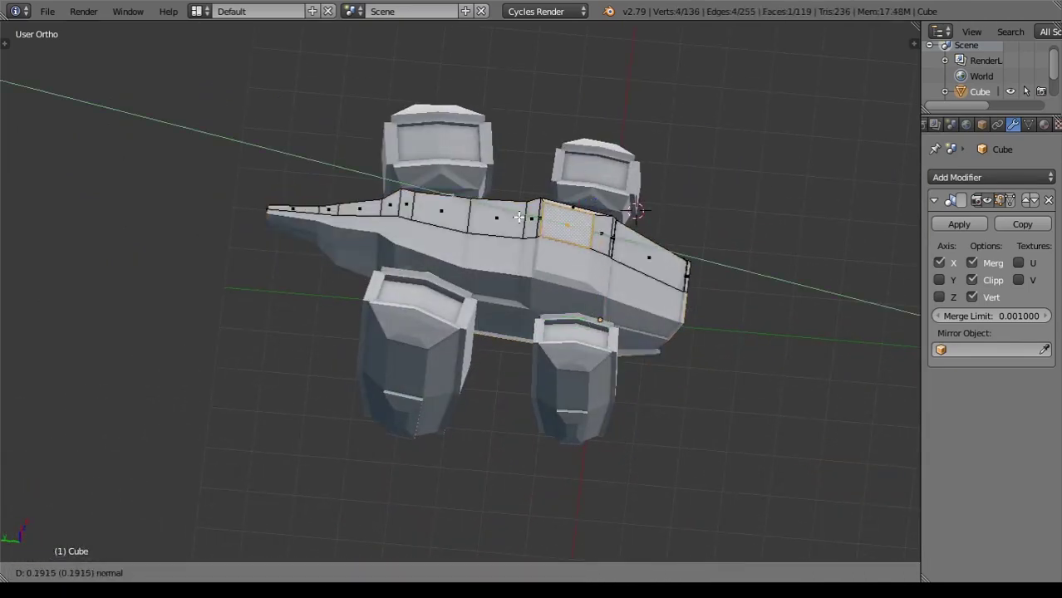
{"action": "left_click", "coordinate": [518, 217]}
{"action": "key", "text": "Tab"}
{"action": "scroll", "coordinate": [506, 274], "scroll_direction": "down", "scroll_amount": 3}
{"action": "middle_click_drag", "start_coordinate": [507, 274], "coordinate": [487, 422]}
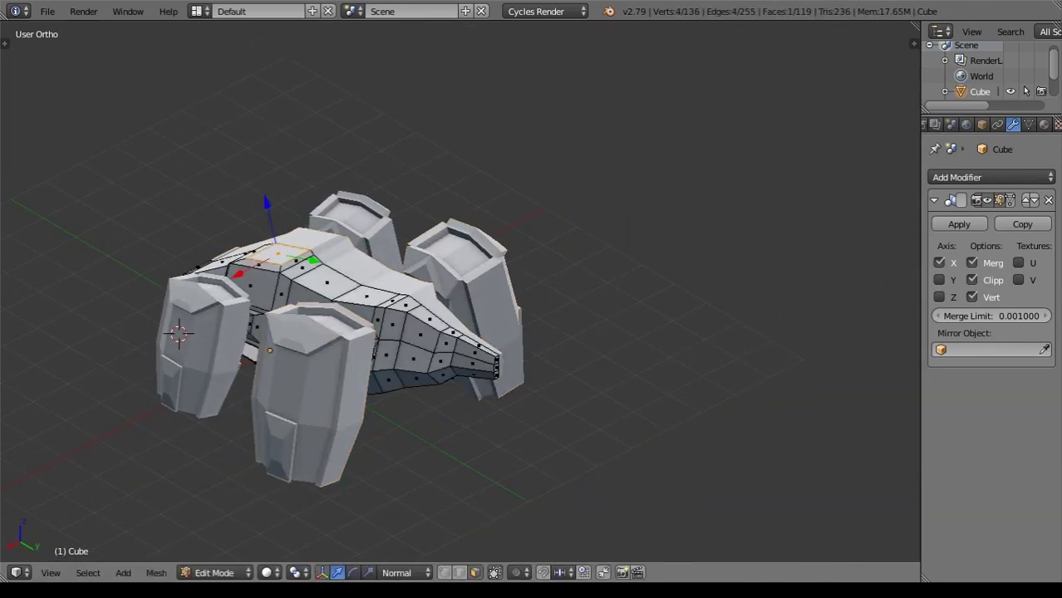
Select the neighbouring tip faces and extrude them outward to lengthen the snout.
{"action": "scroll", "coordinate": [546, 376], "scroll_direction": "up", "scroll_amount": 3}
{"action": "right_click", "coordinate": [547, 376], "text": "shift"}
{"action": "middle_click_drag", "start_coordinate": [546, 376], "coordinate": [558, 420]}
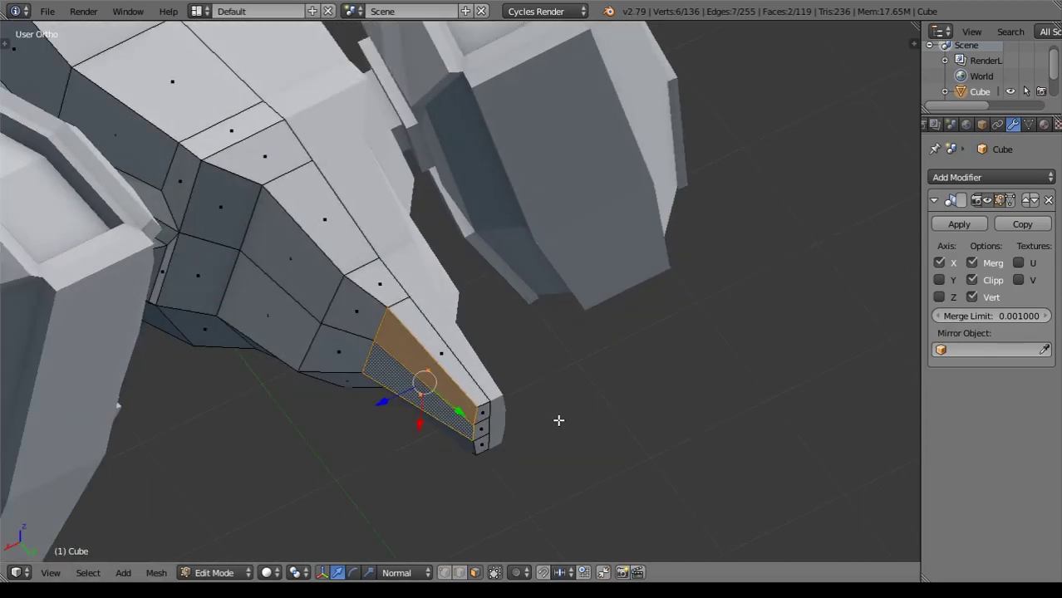
{"action": "left_click", "coordinate": [594, 455]}
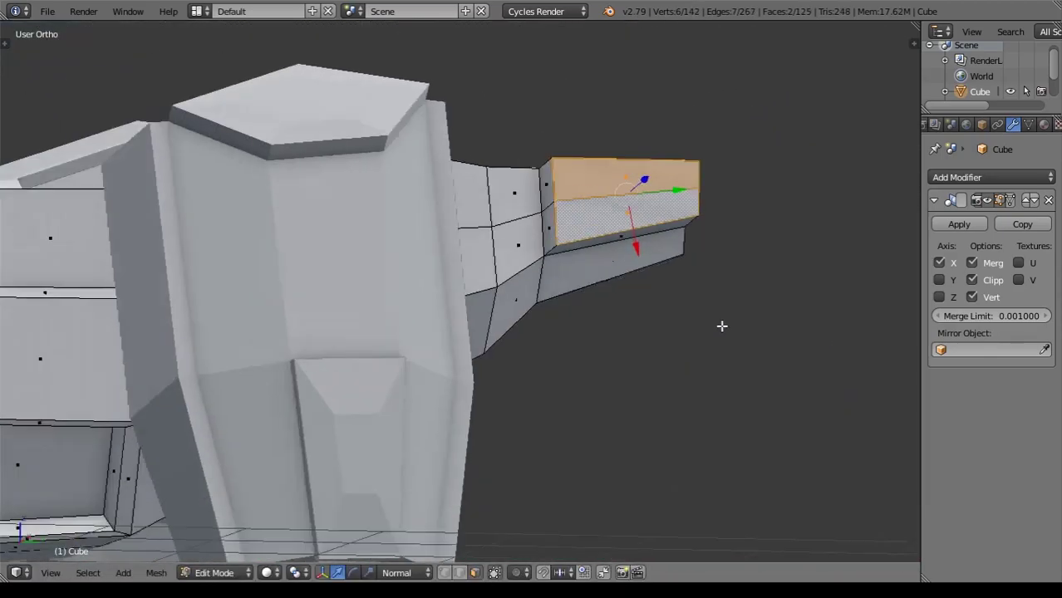
{"action": "middle_click_drag", "start_coordinate": [720, 325], "coordinate": [612, 365]}
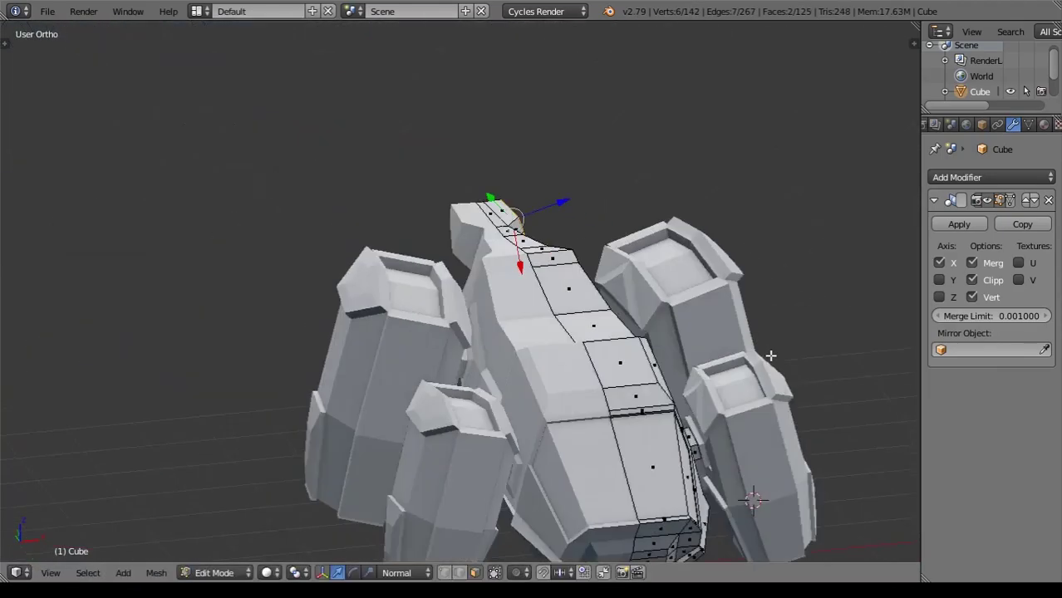
Select a strip of faces on the body's side and extrude them outward.
{"action": "middle_click_drag", "start_coordinate": [770, 356], "coordinate": [498, 349]}
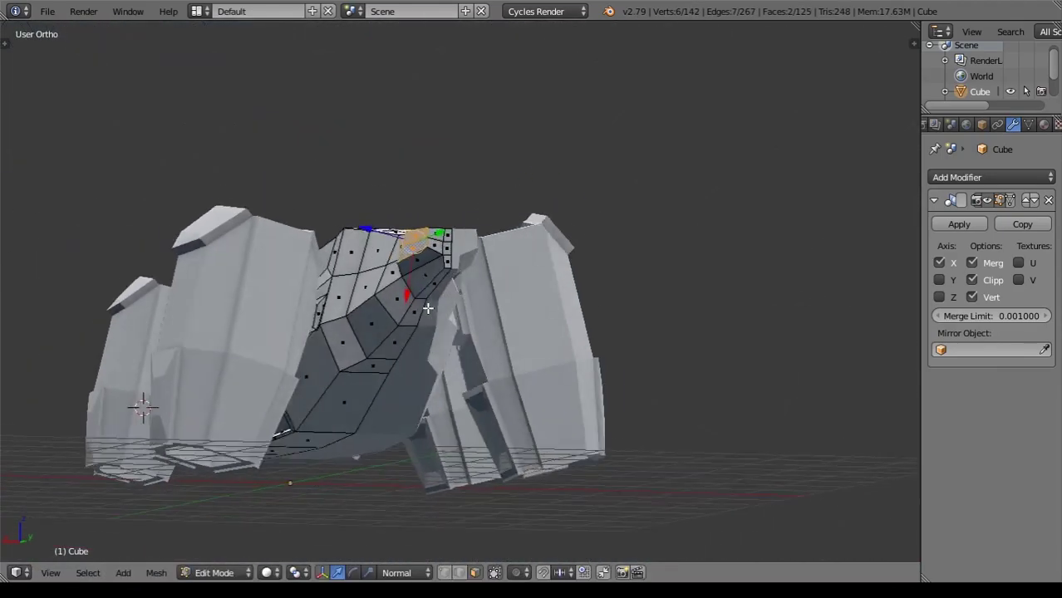
{"action": "right_click", "coordinate": [474, 299]}
{"action": "scroll", "coordinate": [410, 338], "scroll_direction": "up", "scroll_amount": 4}
{"action": "right_click", "coordinate": [410, 337], "text": "shift"}
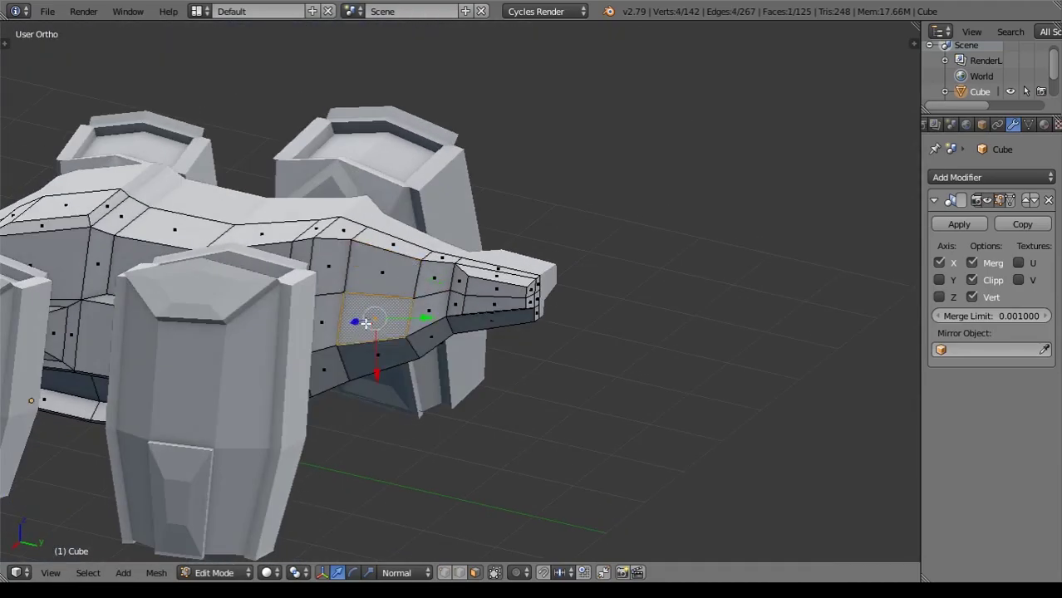
{"action": "scroll", "coordinate": [585, 360], "scroll_direction": "up", "scroll_amount": 3}
{"action": "middle_click_drag", "start_coordinate": [585, 360], "coordinate": [475, 265]}
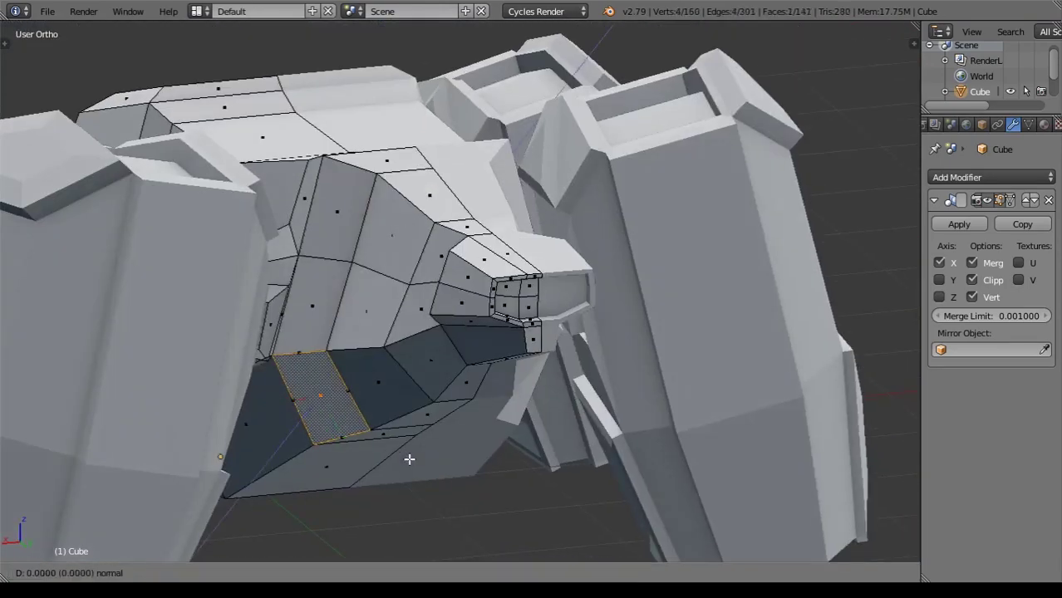
{"action": "right_click", "coordinate": [409, 459]}
{"action": "middle_click_drag", "start_coordinate": [409, 458], "coordinate": [308, 436]}
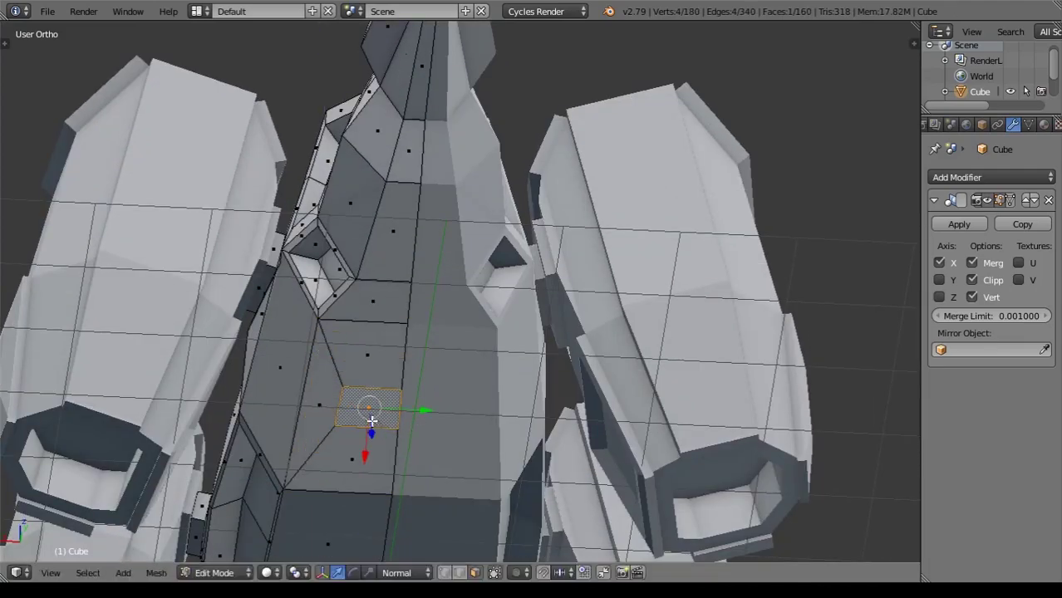
{"action": "middle_click_drag", "start_coordinate": [343, 404], "coordinate": [356, 448]}
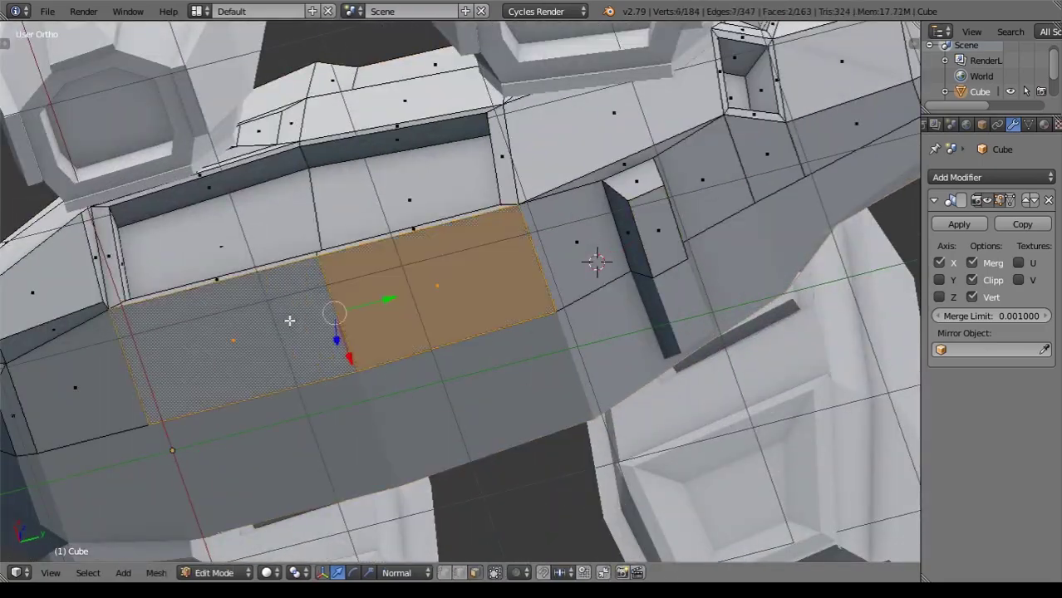
{"action": "middle_click_drag", "start_coordinate": [289, 320], "coordinate": [434, 354]}
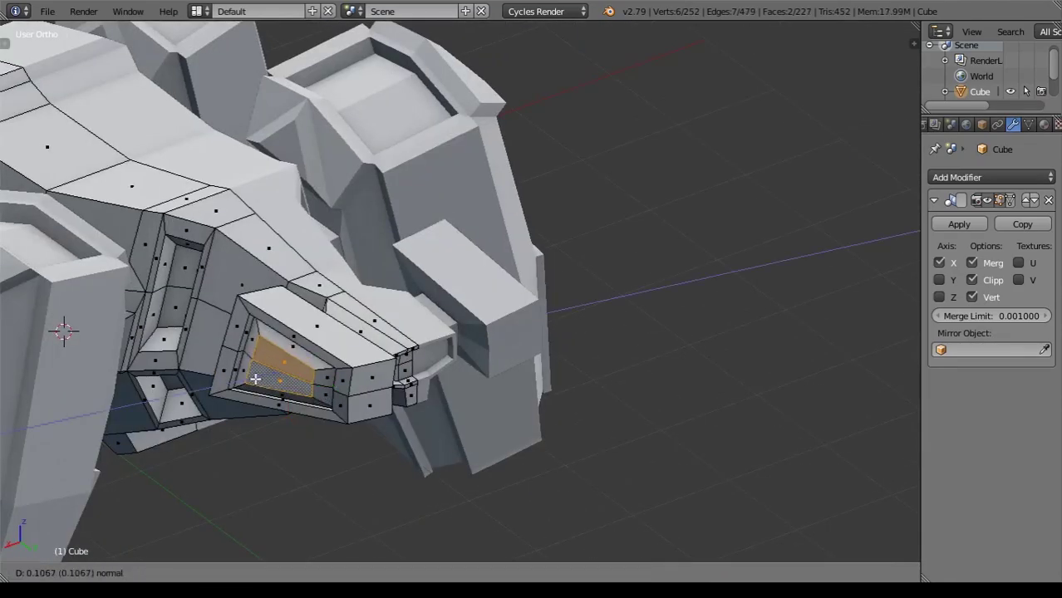
Enter edit mode, choose the vertex/edge/face selection mode, and view the snout from below.
{"action": "key", "text": "Tab"}
{"action": "key", "text": "ctrl+Tab"}
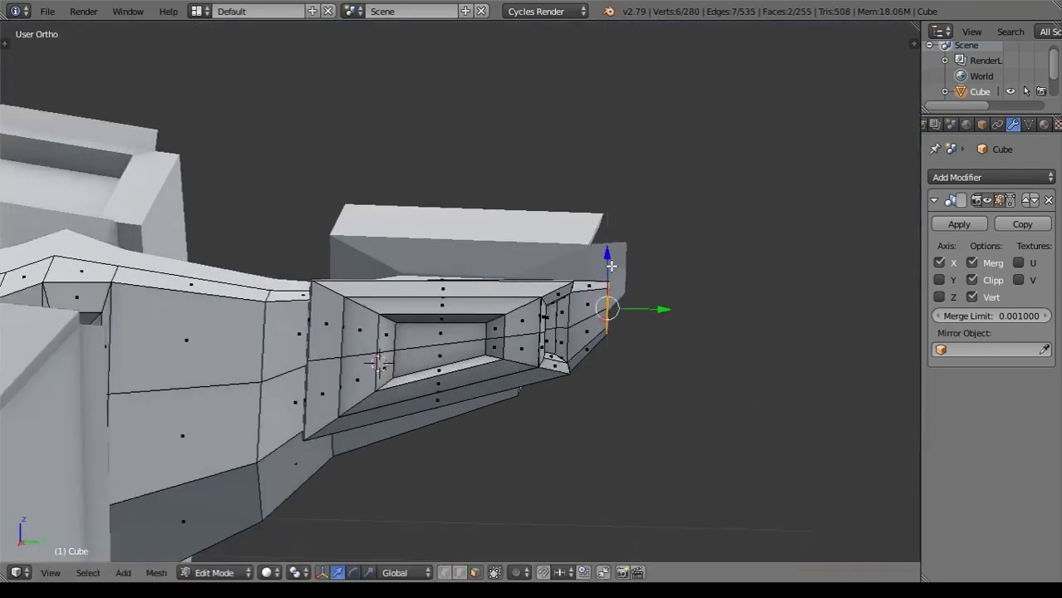
{"action": "middle_click_drag", "start_coordinate": [610, 265], "coordinate": [386, 392]}
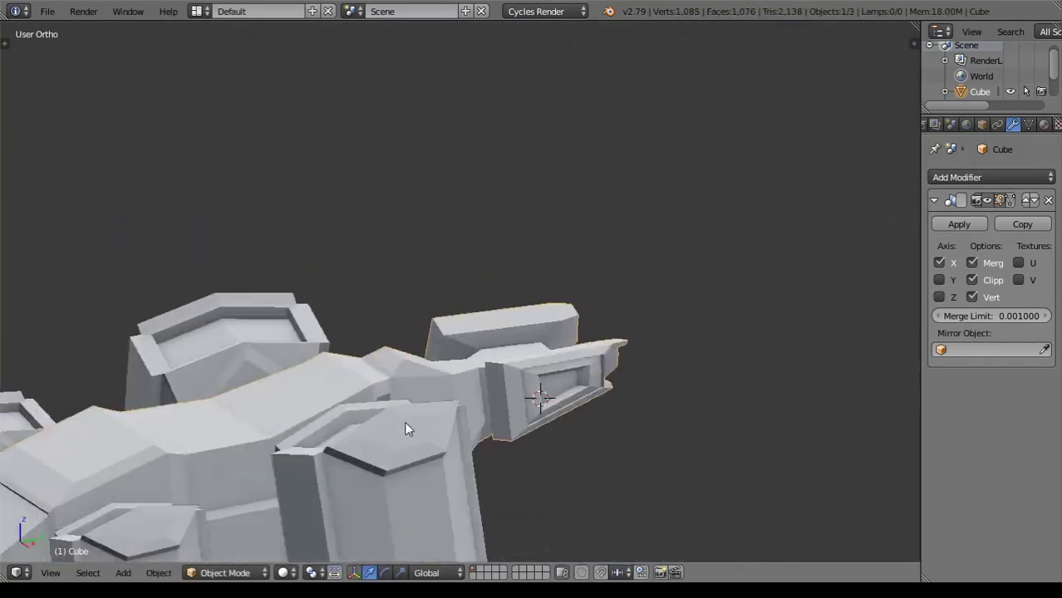
Orbit and zoom around the finished robot to inspect it from low, side and top angles.
{"action": "middle_click_drag", "start_coordinate": [407, 428], "coordinate": [364, 372]}
{"action": "scroll", "coordinate": [463, 453], "scroll_direction": "down", "scroll_amount": 3}
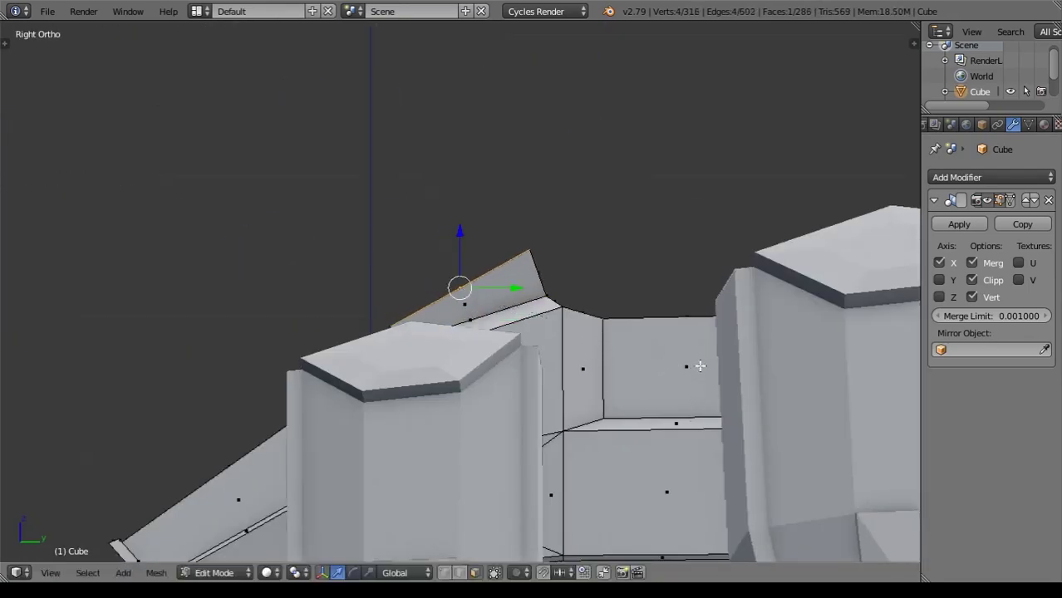
{"action": "middle_click_drag", "start_coordinate": [699, 366], "coordinate": [647, 384]}
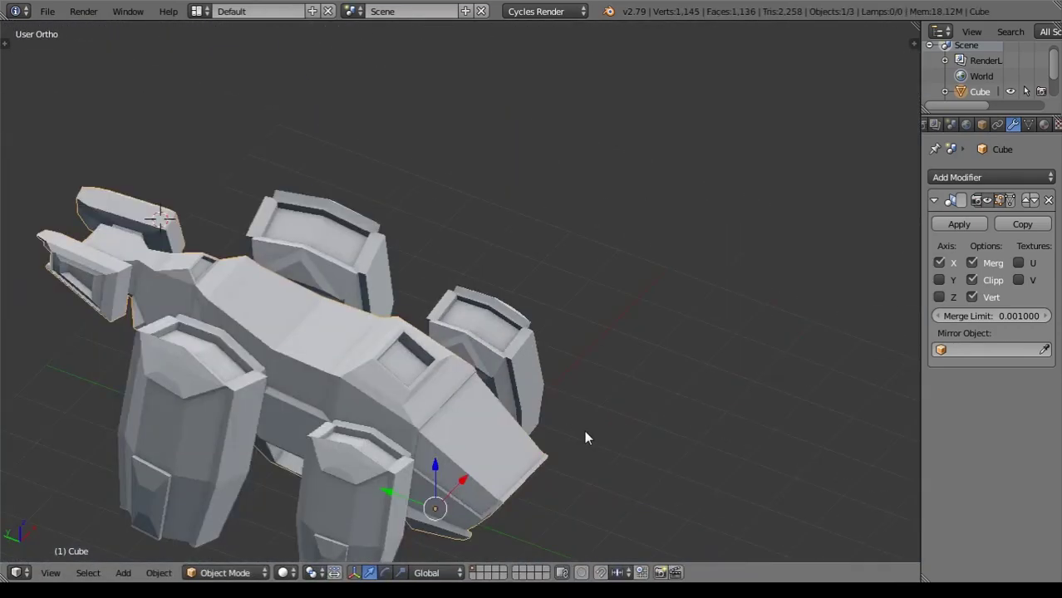
{"action": "middle_click_drag", "start_coordinate": [585, 432], "coordinate": [504, 408]}
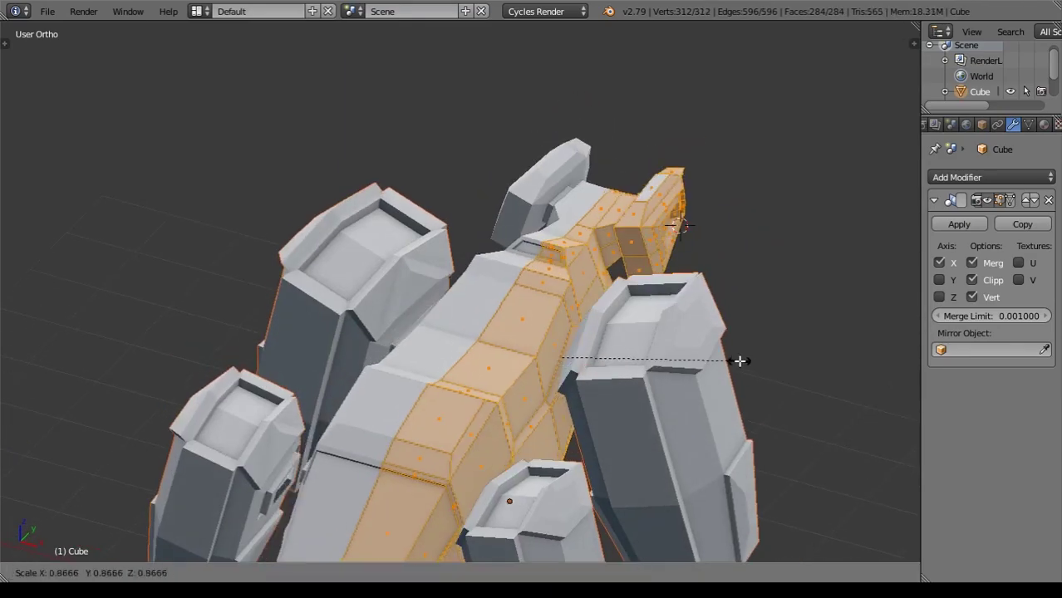
{"action": "scroll", "coordinate": [712, 354], "scroll_direction": "up", "scroll_amount": 2}
{"action": "middle_click_drag", "start_coordinate": [711, 353], "coordinate": [680, 372]}
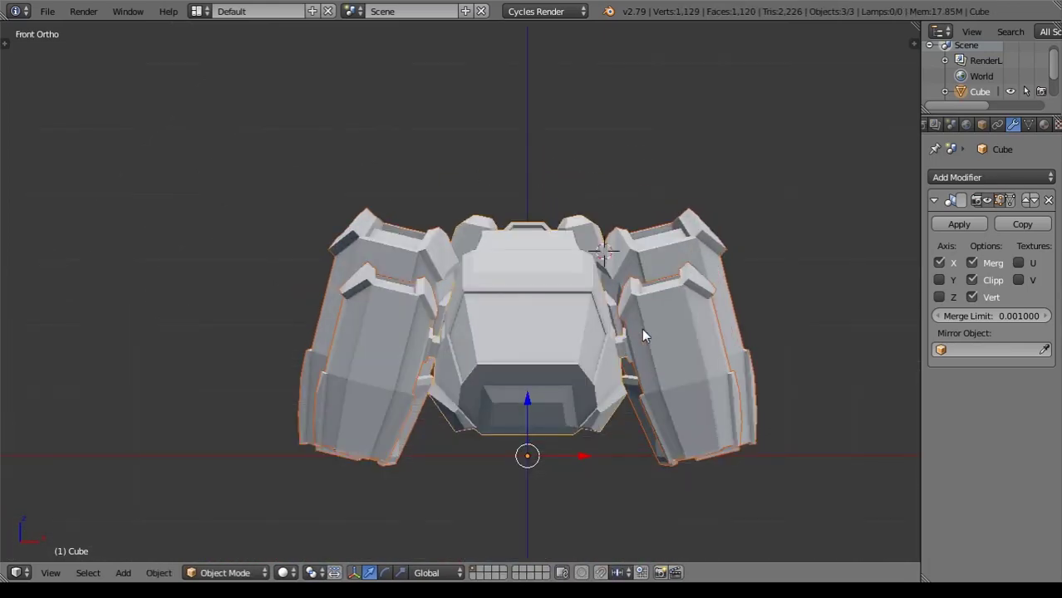
{"action": "mouse_move", "coordinate": [642, 328]}
{"action": "middle_mouse_down"}
{"action": "mouse_move", "coordinate": [733, 311]}
{"action": "mouse_move", "coordinate": [725, 297]}
{"action": "middle_mouse_up"}
Add a camera and align it to the view so it frames the whole robot.
{"action": "key", "text": "shift+z"}
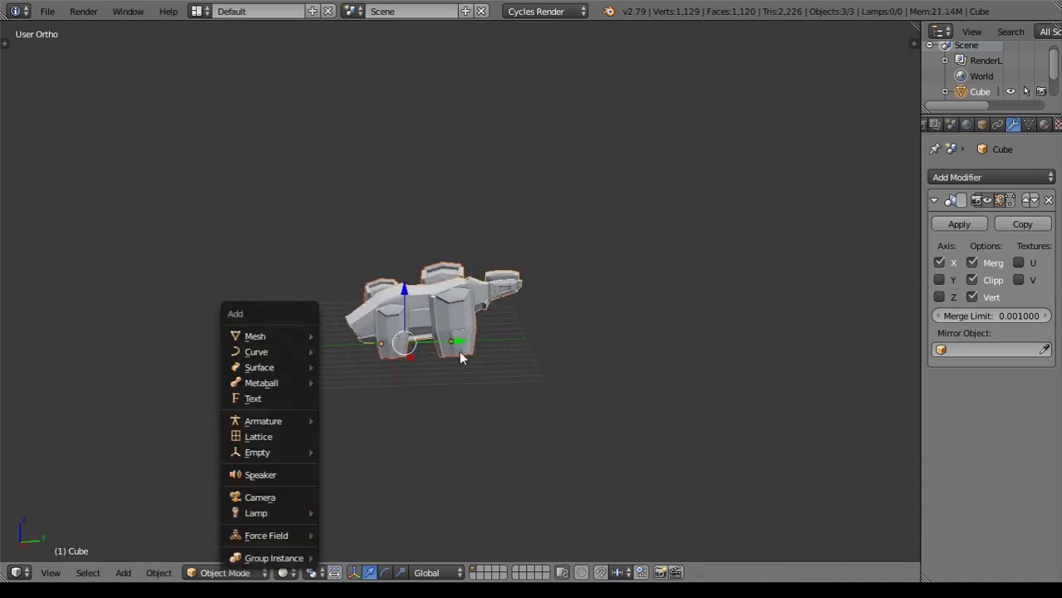
{"action": "left_click", "coordinate": [258, 503]}
{"action": "key", "text": "KP_0"}
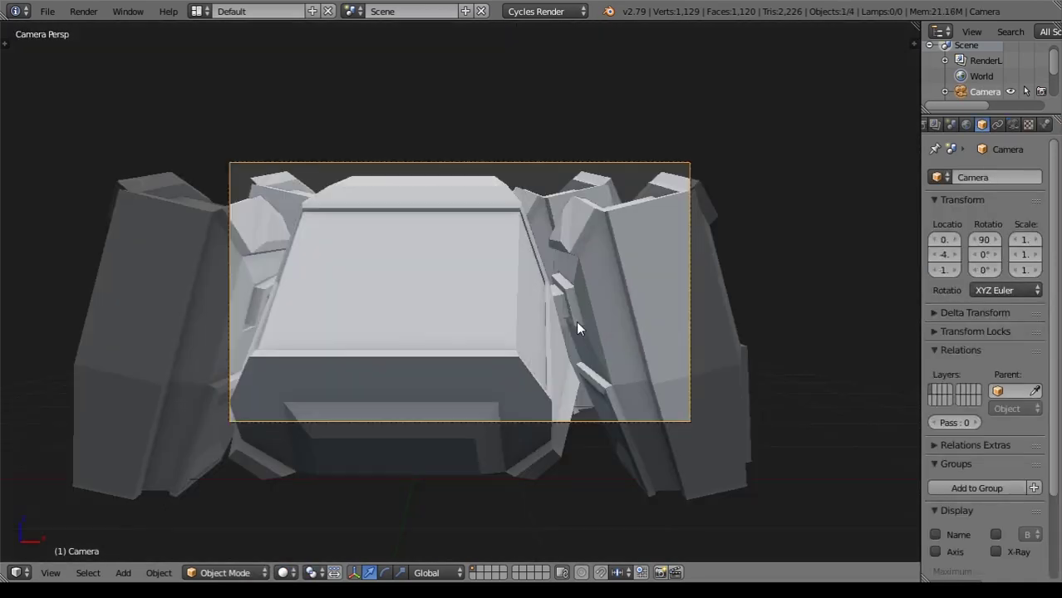
{"action": "key", "text": "n"}
{"action": "key", "text": "n"}
{"action": "key", "text": "ctrl+alt+KP_0"}
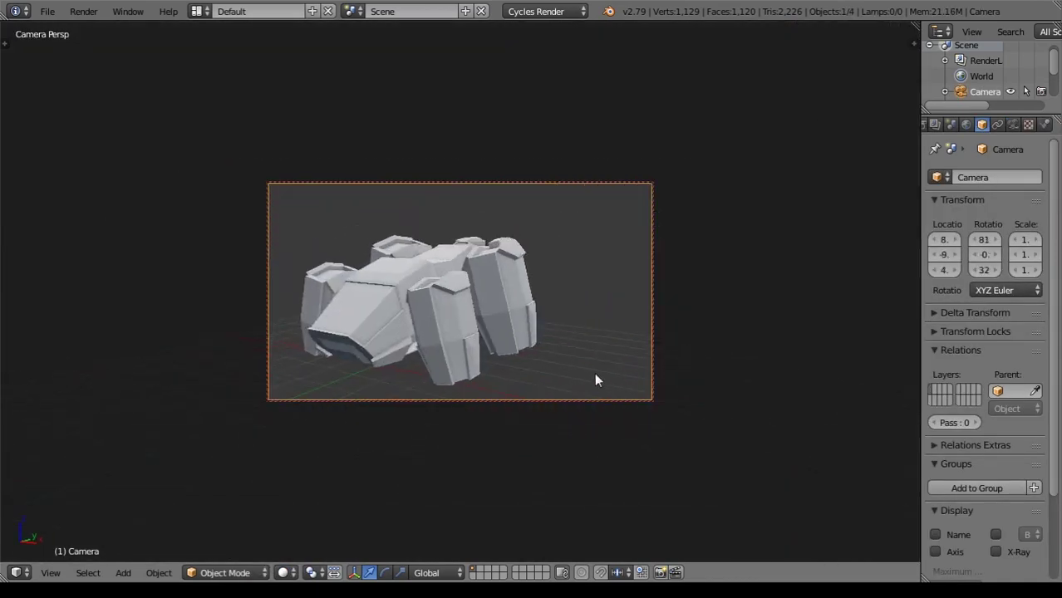
{"action": "middle_click_drag", "start_coordinate": [638, 387], "coordinate": [648, 352]}
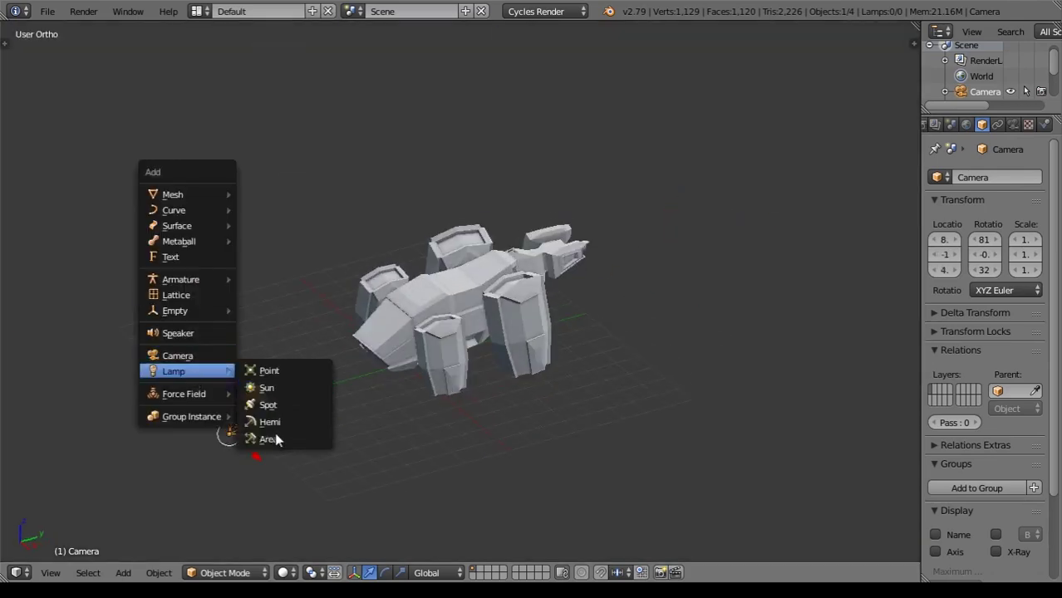
Add an Area lamp, then view from the side and put the robot mesh into Edit Mode.
{"action": "left_click", "coordinate": [278, 441]}
{"action": "key", "text": "KP_3"}
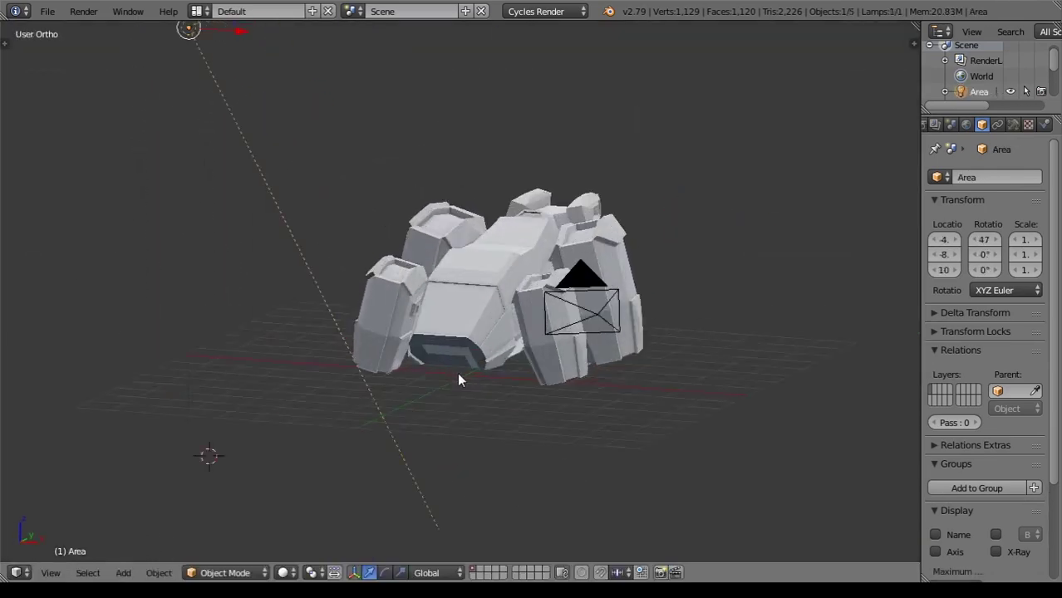
{"action": "right_click", "coordinate": [459, 379]}
{"action": "key", "text": "Tab"}
{"action": "scroll", "coordinate": [459, 366], "scroll_direction": "up", "scroll_amount": 4}
{"action": "scroll", "coordinate": [490, 326], "scroll_direction": "up", "scroll_amount": 3}
{"action": "scroll", "coordinate": [674, 376], "scroll_direction": "down", "scroll_amount": 2}
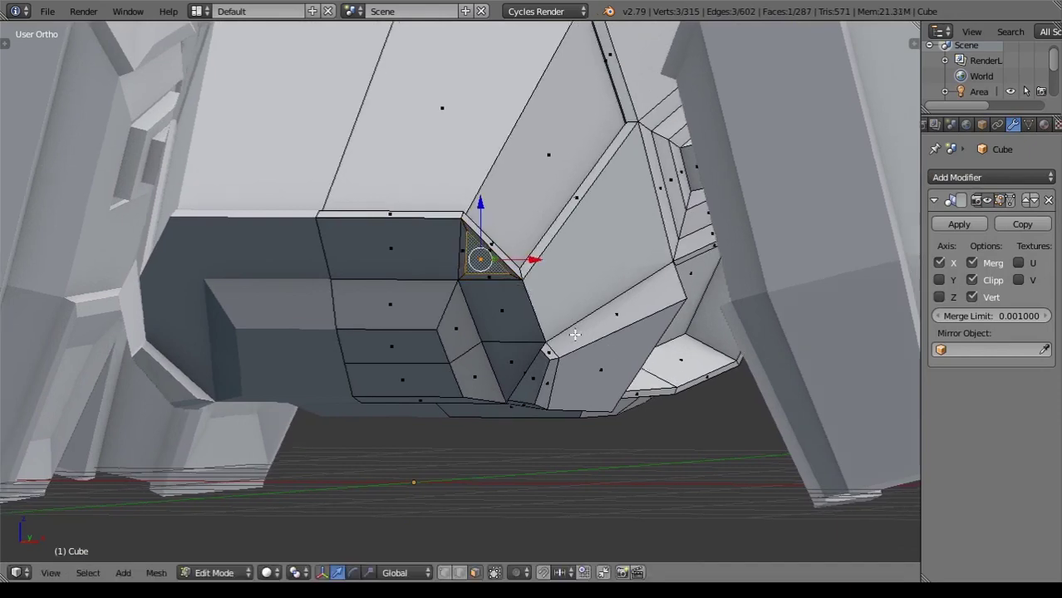
Inspect the pillars, clear the face selection and return the robot to Object Mode.
{"action": "middle_click_drag", "start_coordinate": [674, 377], "coordinate": [469, 380]}
{"action": "key", "text": "s"}
{"action": "key", "text": "Escape"}
{"action": "key", "text": "a"}
{"action": "scroll", "coordinate": [460, 381], "scroll_direction": "down", "scroll_amount": 2}
{"action": "key", "text": "Tab"}
{"action": "scroll", "coordinate": [460, 381], "scroll_direction": "down", "scroll_amount": 5}
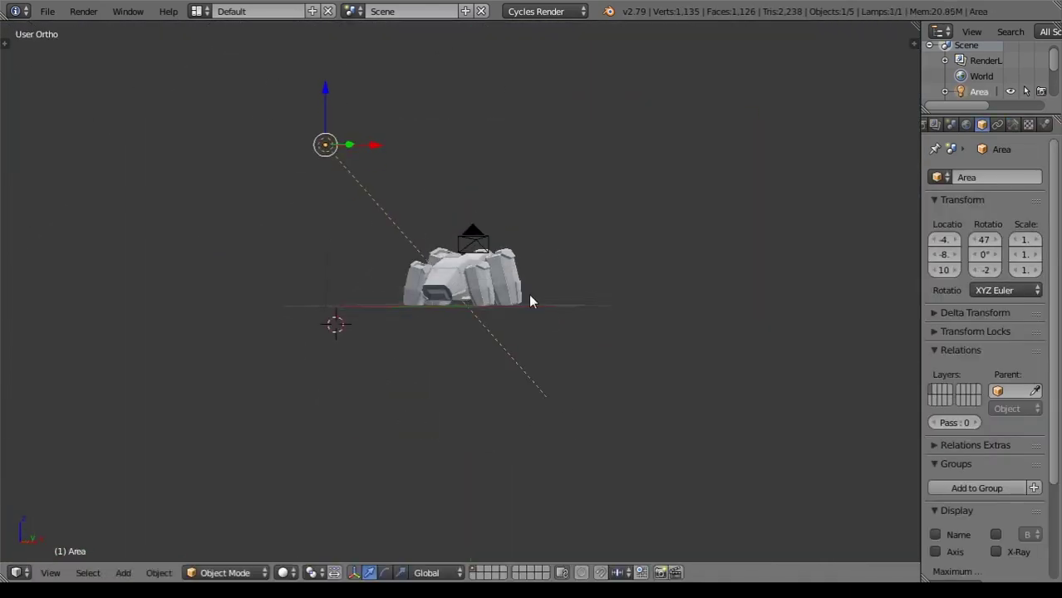
Show the camera view on the right and rotate the Area lamp to aim at the robot.
{"action": "key", "text": "KP_0"}
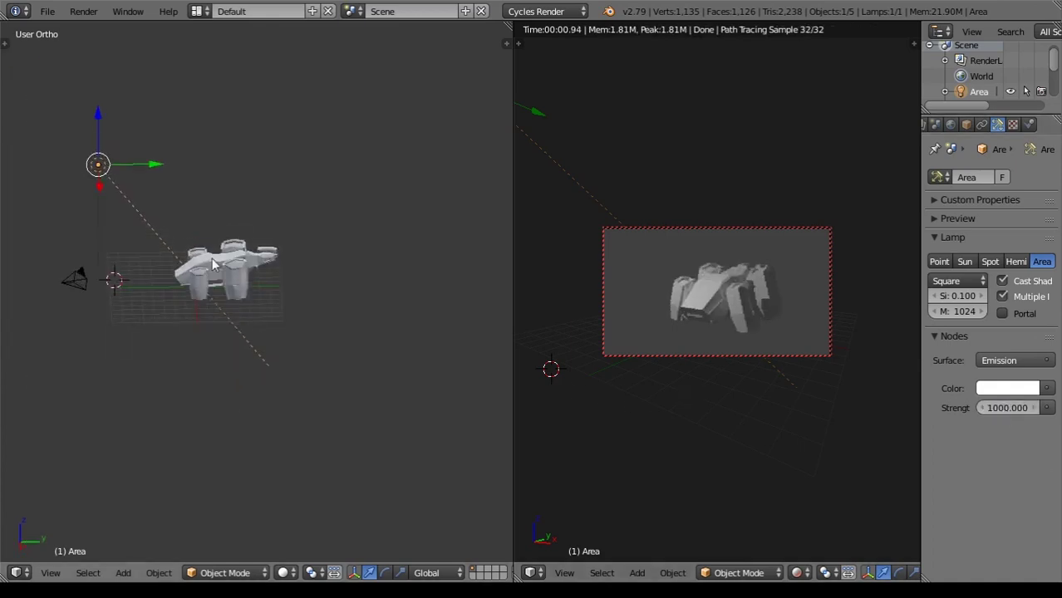
{"action": "right_click", "coordinate": [393, 266]}
{"action": "key", "text": "r"}
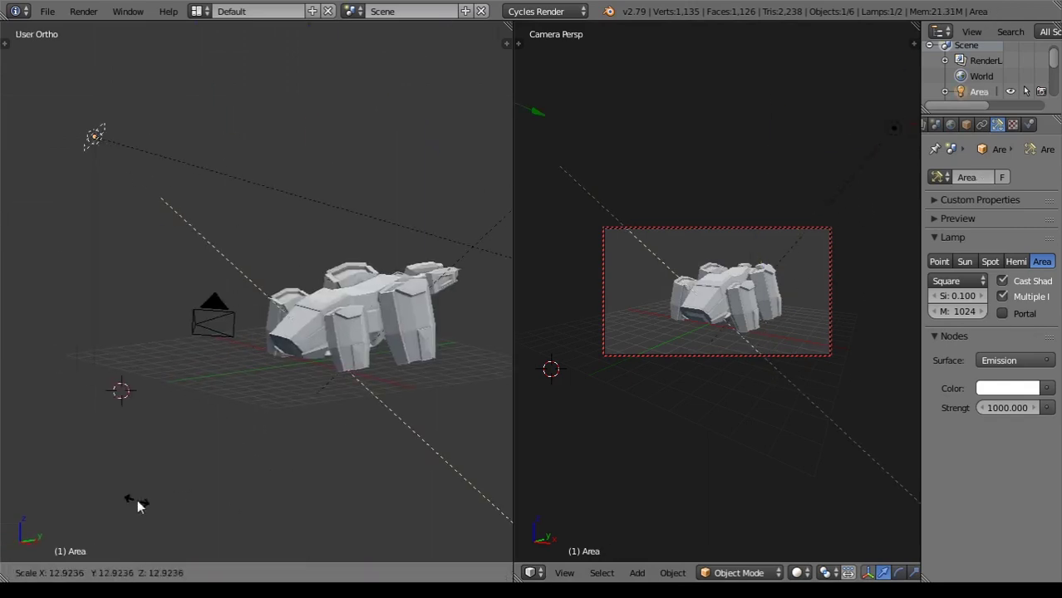
{"action": "key", "text": "n"}
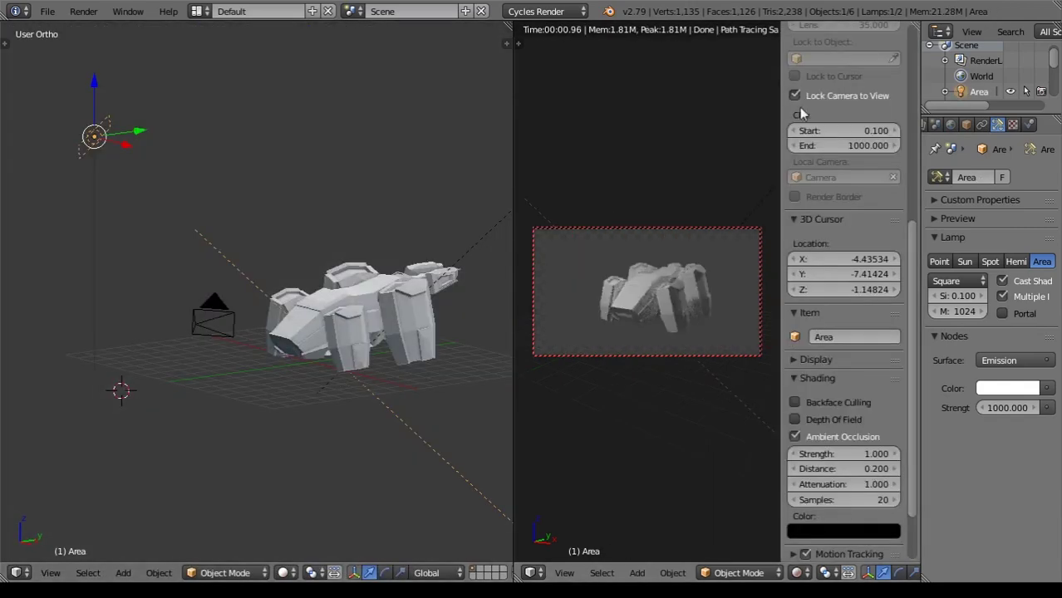
{"action": "key", "text": "n"}
Resize the split between the two views, orbit the left view and change the right area's display.
{"action": "key", "text": "Home"}
{"action": "scroll", "coordinate": [804, 418], "scroll_direction": "down", "scroll_amount": 1}
{"action": "scroll", "coordinate": [501, 334], "scroll_direction": "up", "scroll_amount": 3}
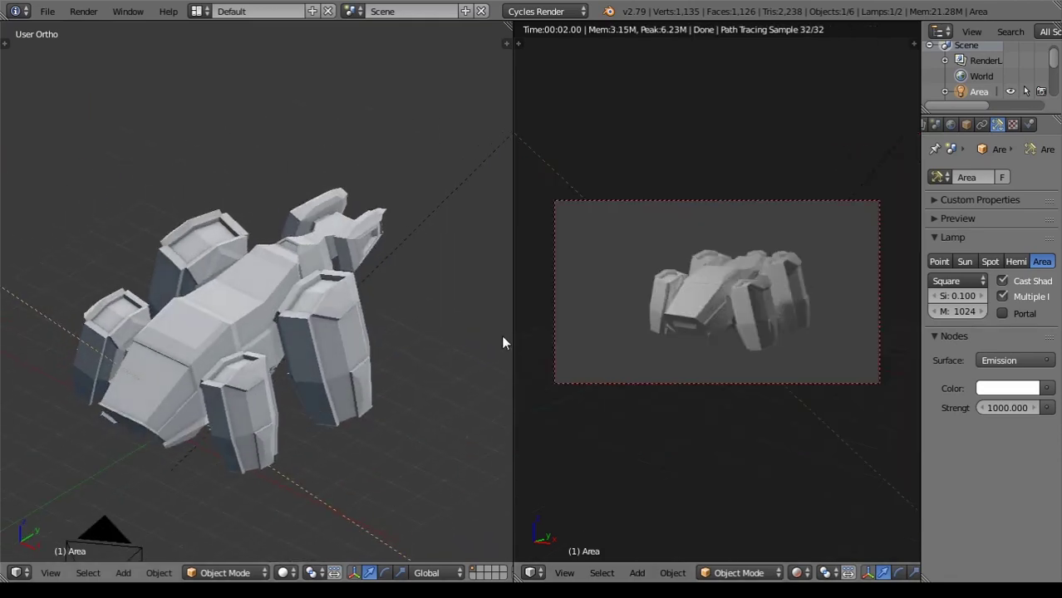
{"action": "left_click_drag", "start_coordinate": [510, 335], "coordinate": [664, 339]}
{"action": "mouse_move", "coordinate": [573, 388]}
{"action": "middle_mouse_down"}
{"action": "mouse_move", "coordinate": [425, 394]}
{"action": "mouse_move", "coordinate": [315, 505]}
{"action": "middle_mouse_up"}
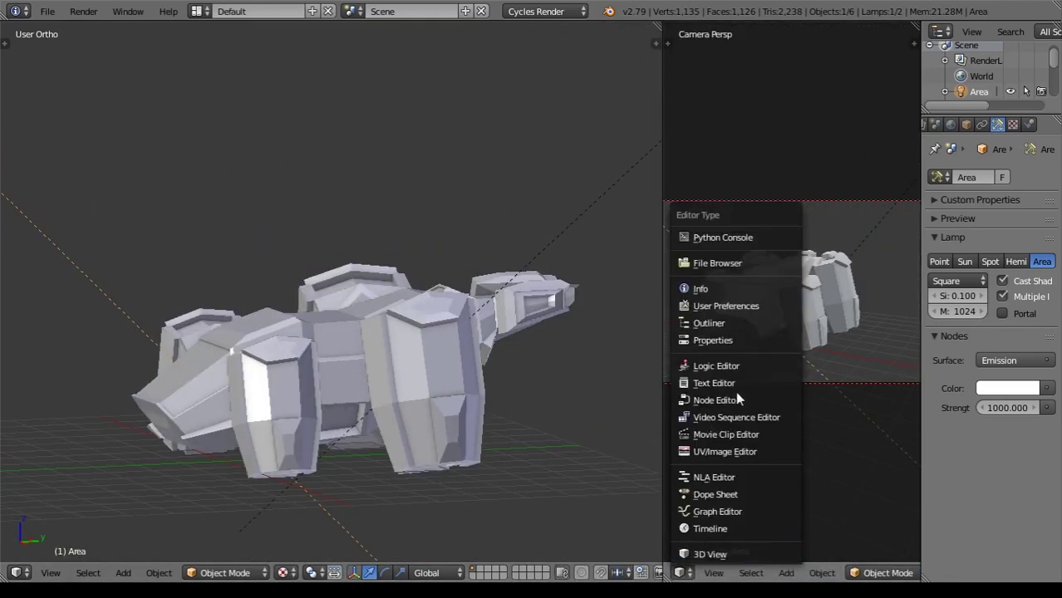
{"action": "left_click", "coordinate": [714, 399]}
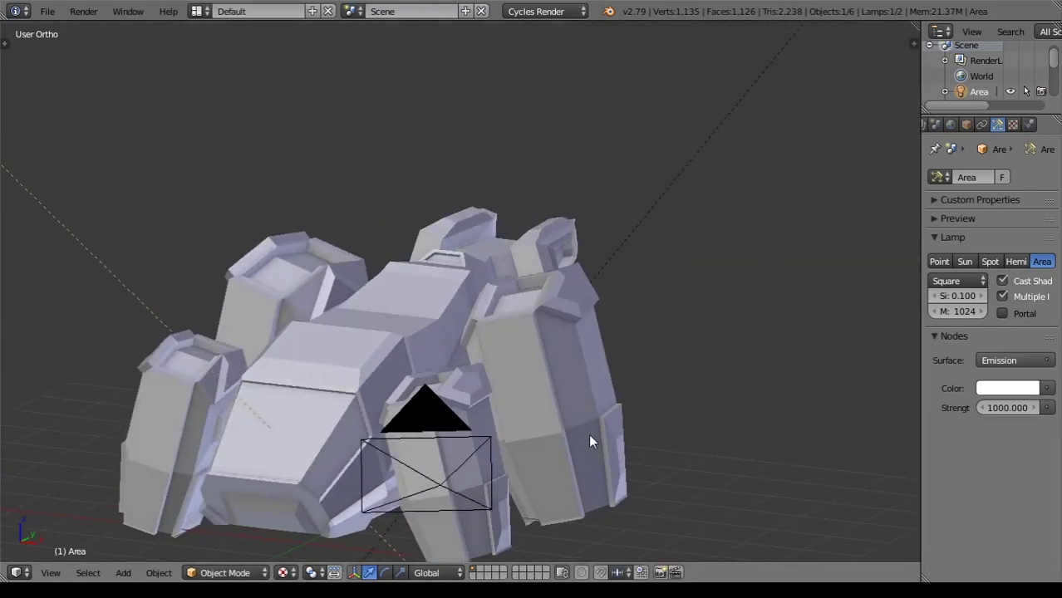